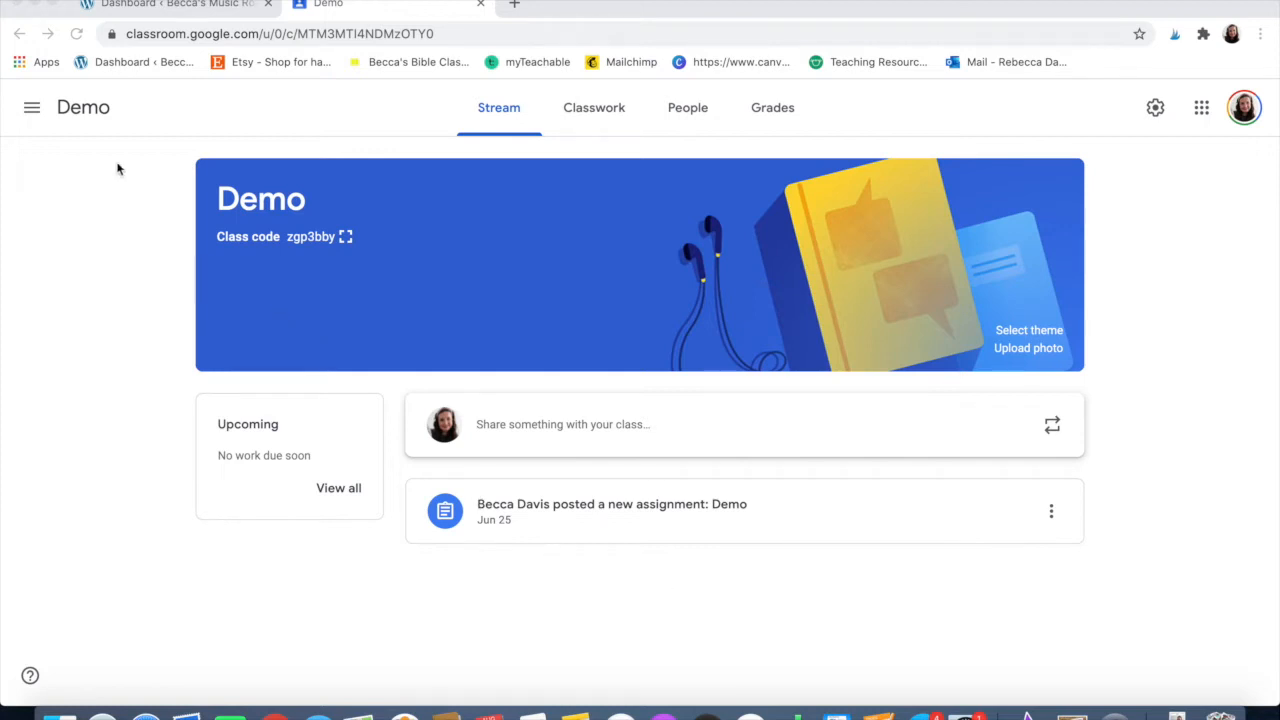
Look over the main navigation entries for classes, calendar, reviews, archived classes and settings, and close them again.
left_click(43, 112)
left_click(31, 108)
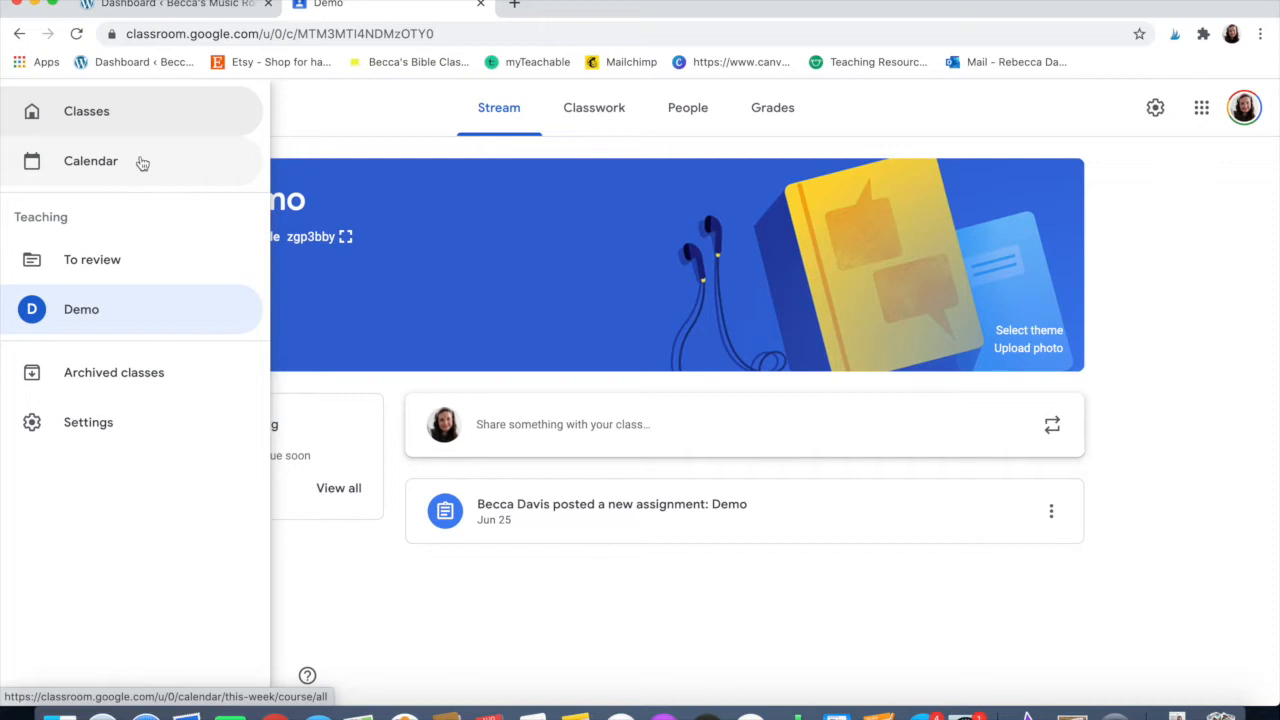
left_click(338, 474)
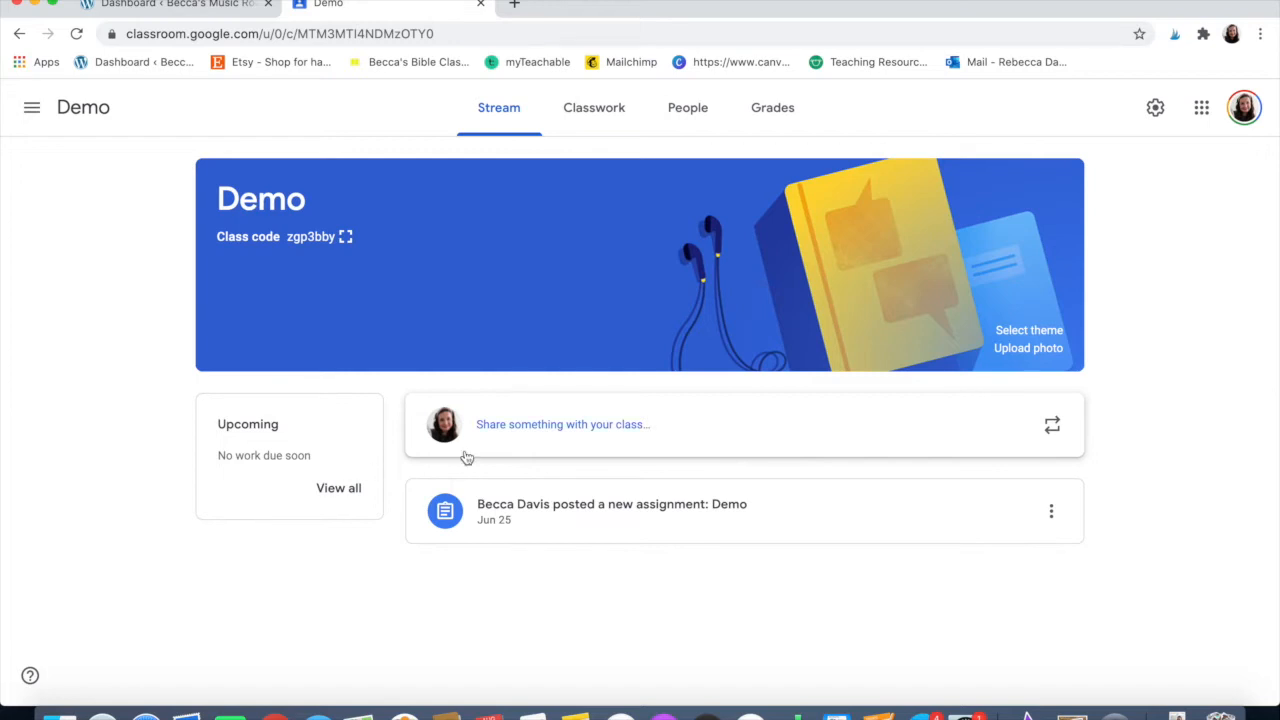
Browse the Arts themes for the class header without selecting one, and view the class code enlarged.
left_click(1035, 331)
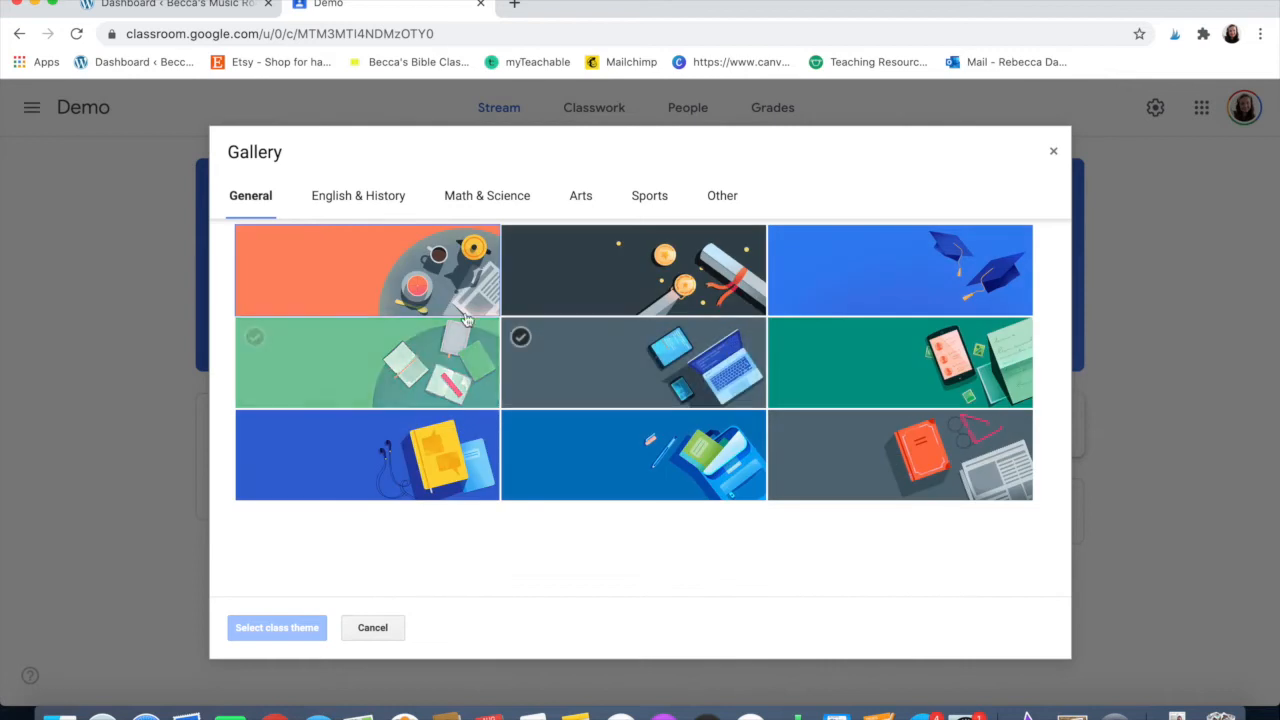
left_click(580, 196)
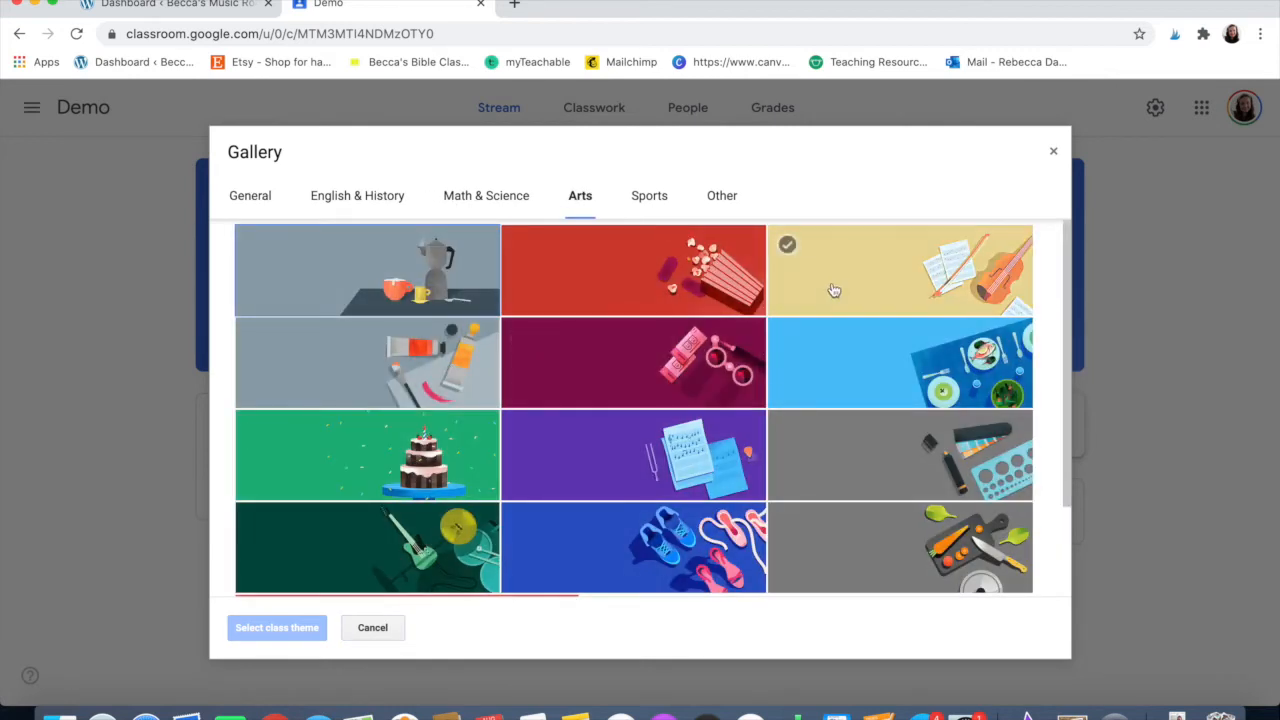
left_click(368, 624)
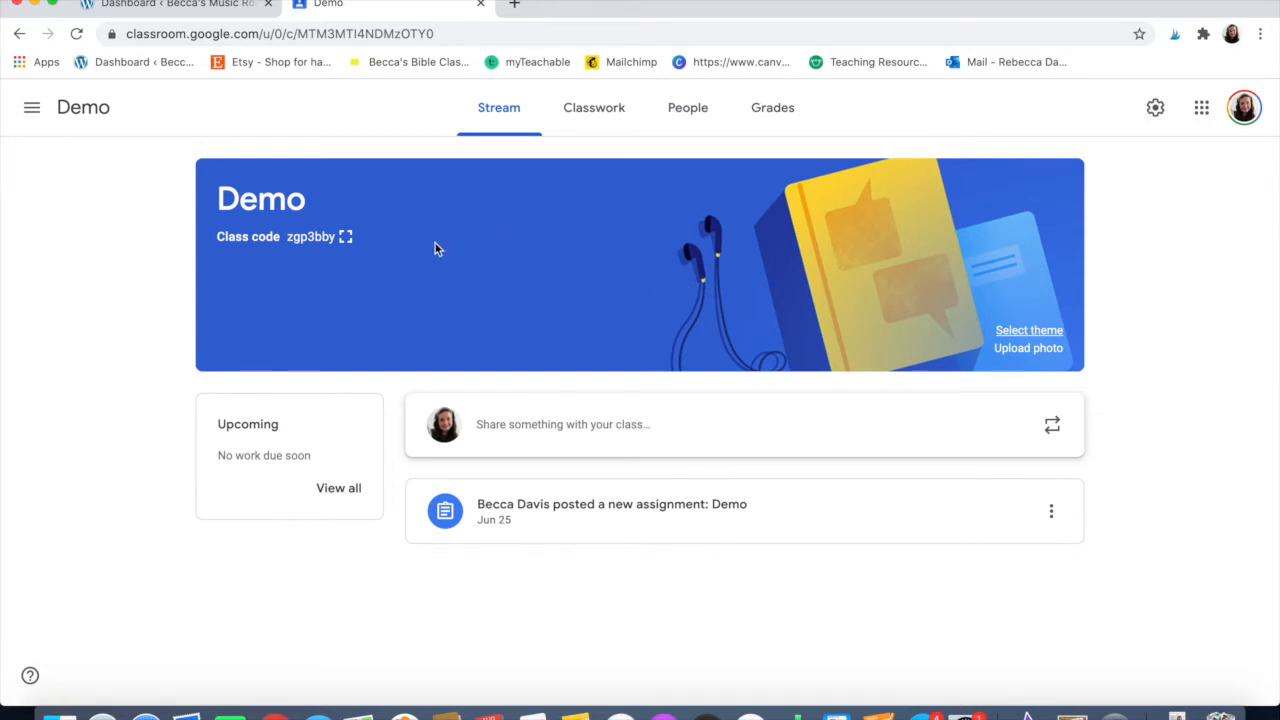
left_click(345, 237)
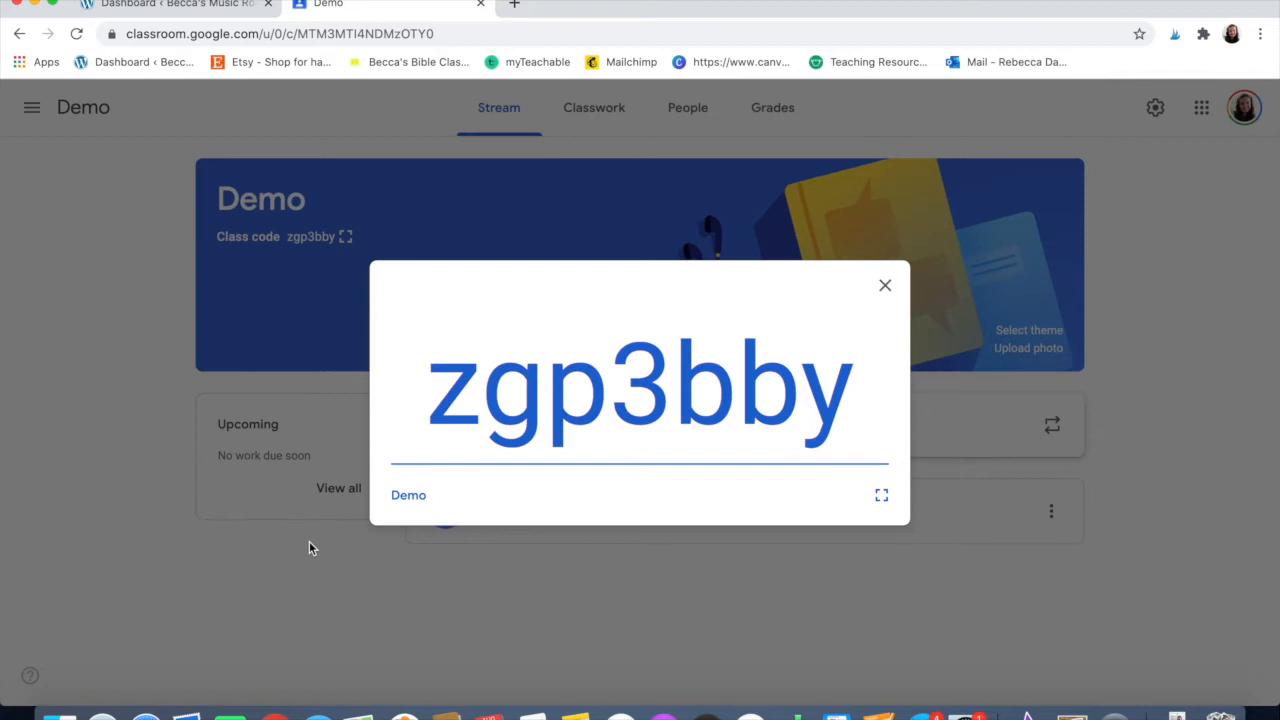
left_click(885, 286)
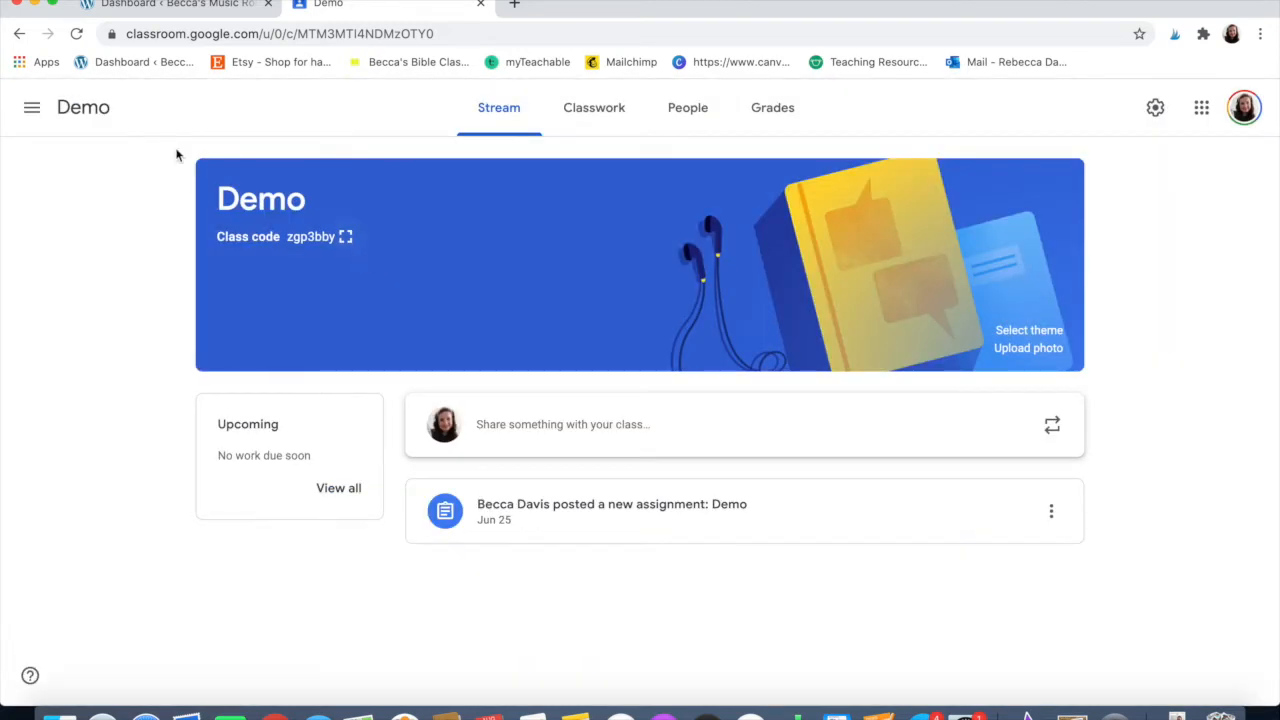
View the Join class form and the class creation option from the classes overview, and return to the Demo class.
left_click(32, 108)
left_click(67, 116)
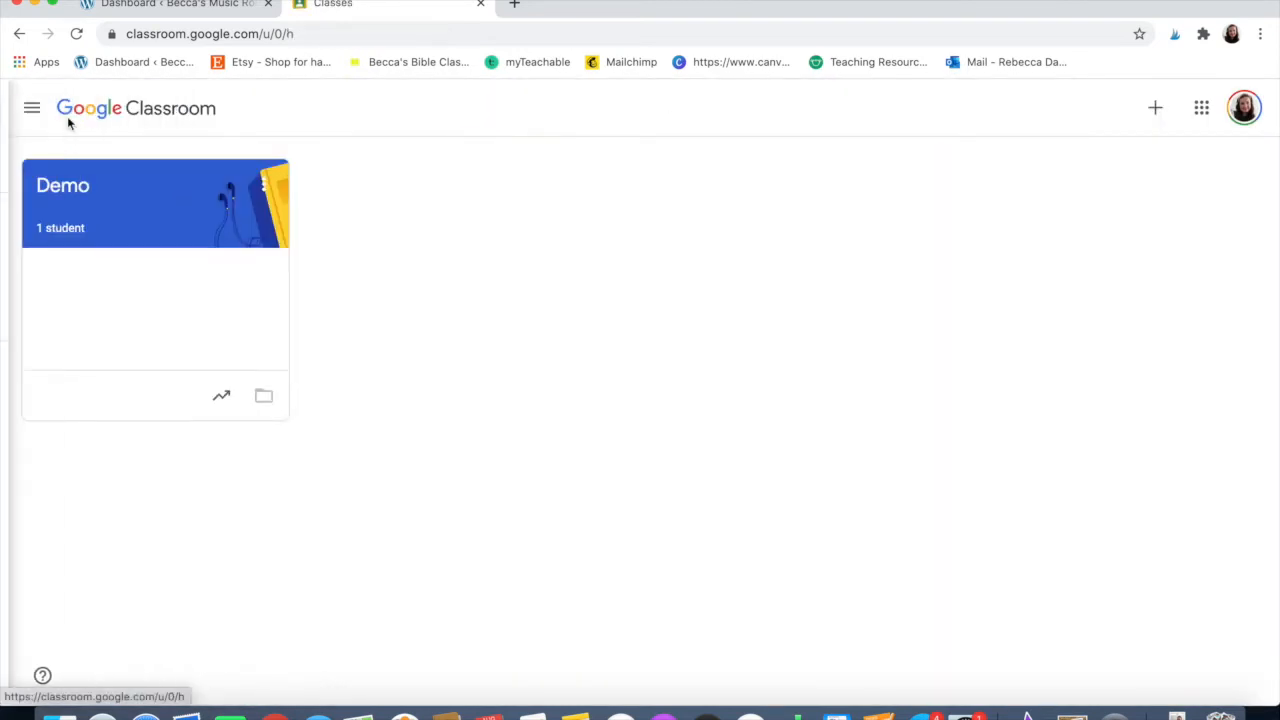
left_click(1156, 112)
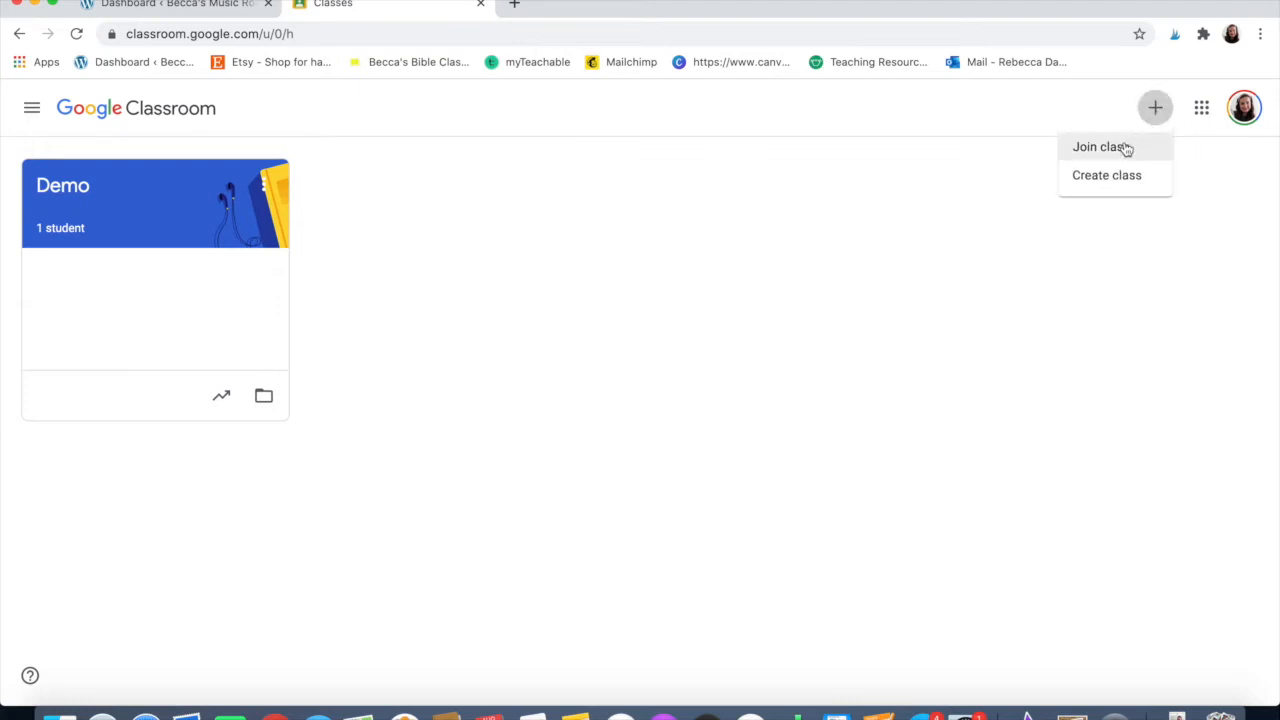
left_click(1124, 148)
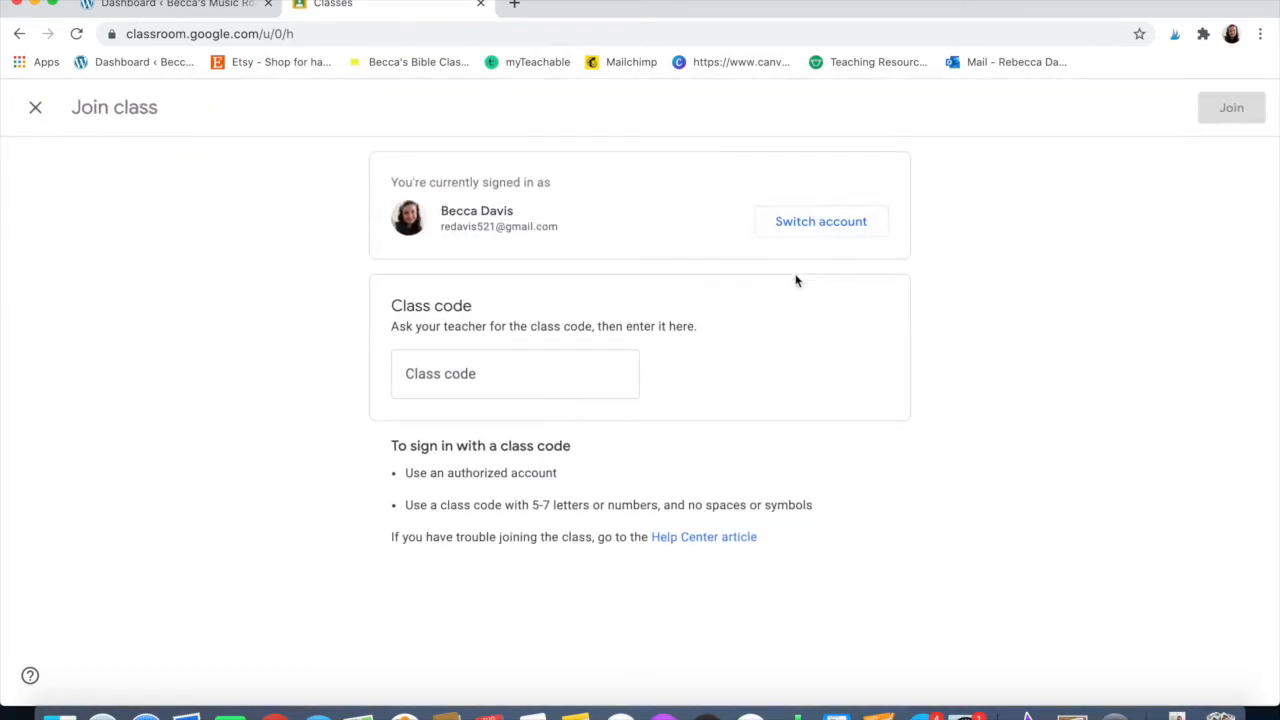
left_click(37, 107)
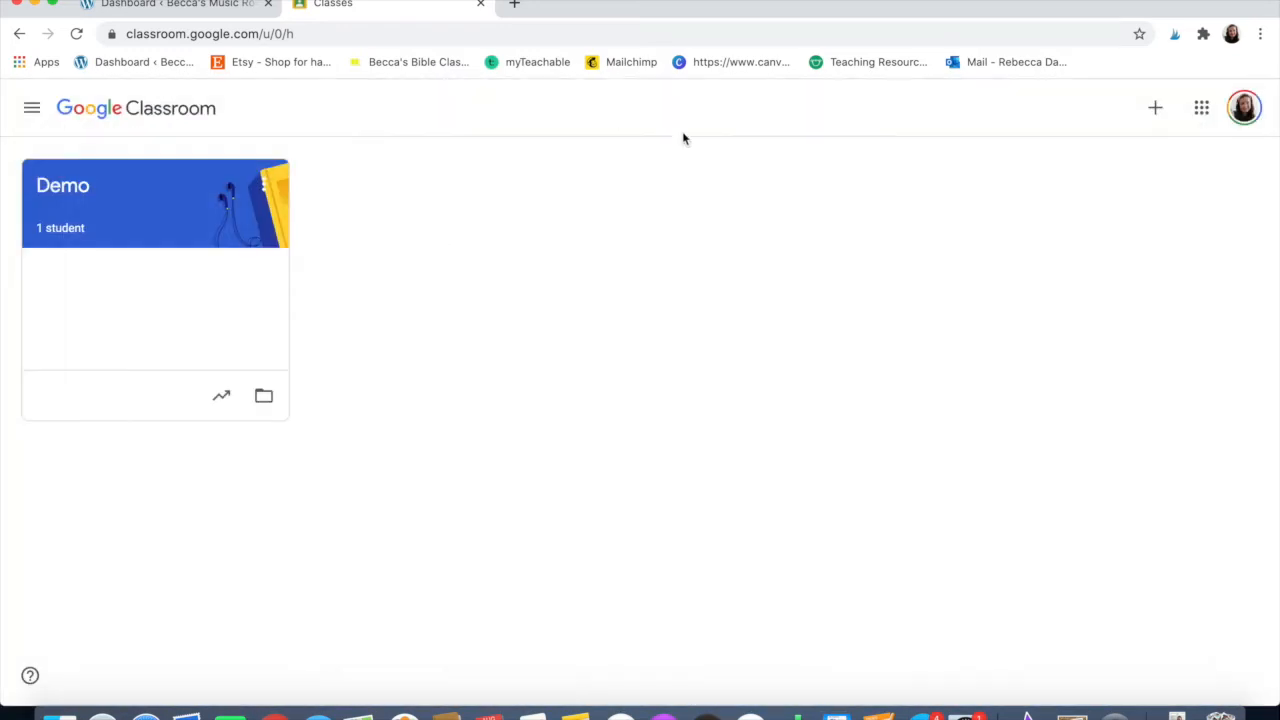
left_click(1155, 112)
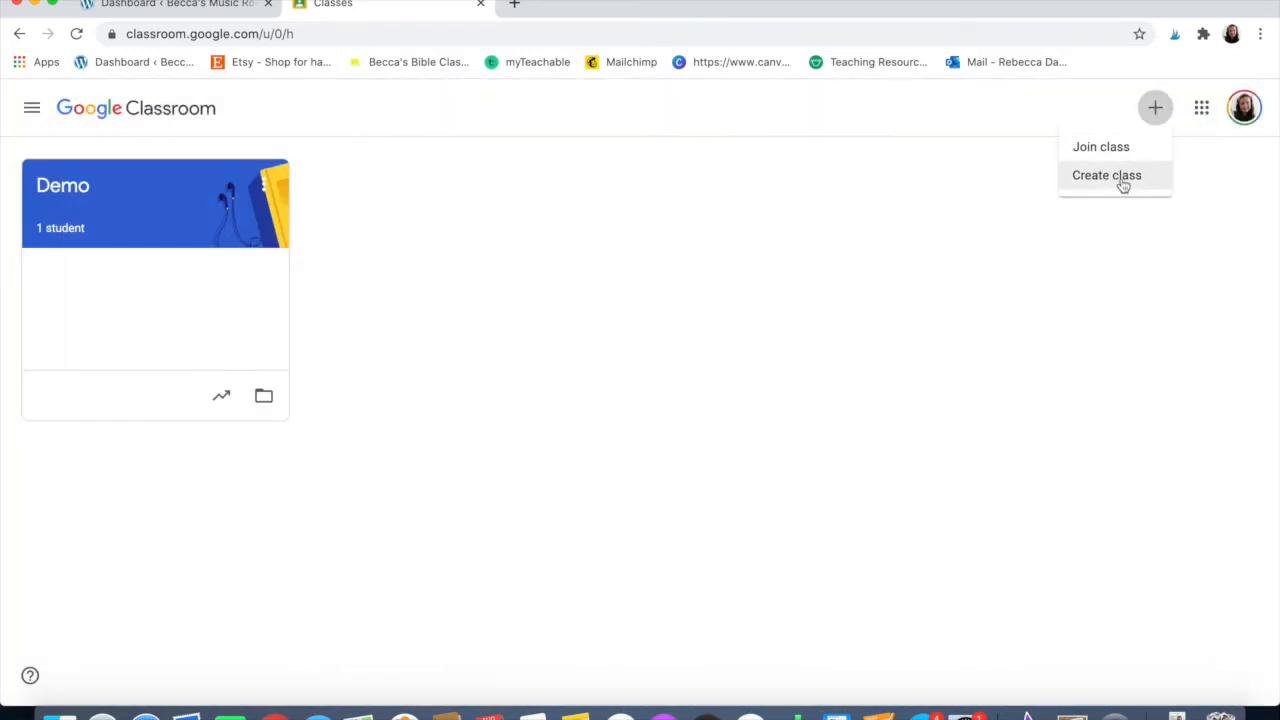
left_click(110, 218)
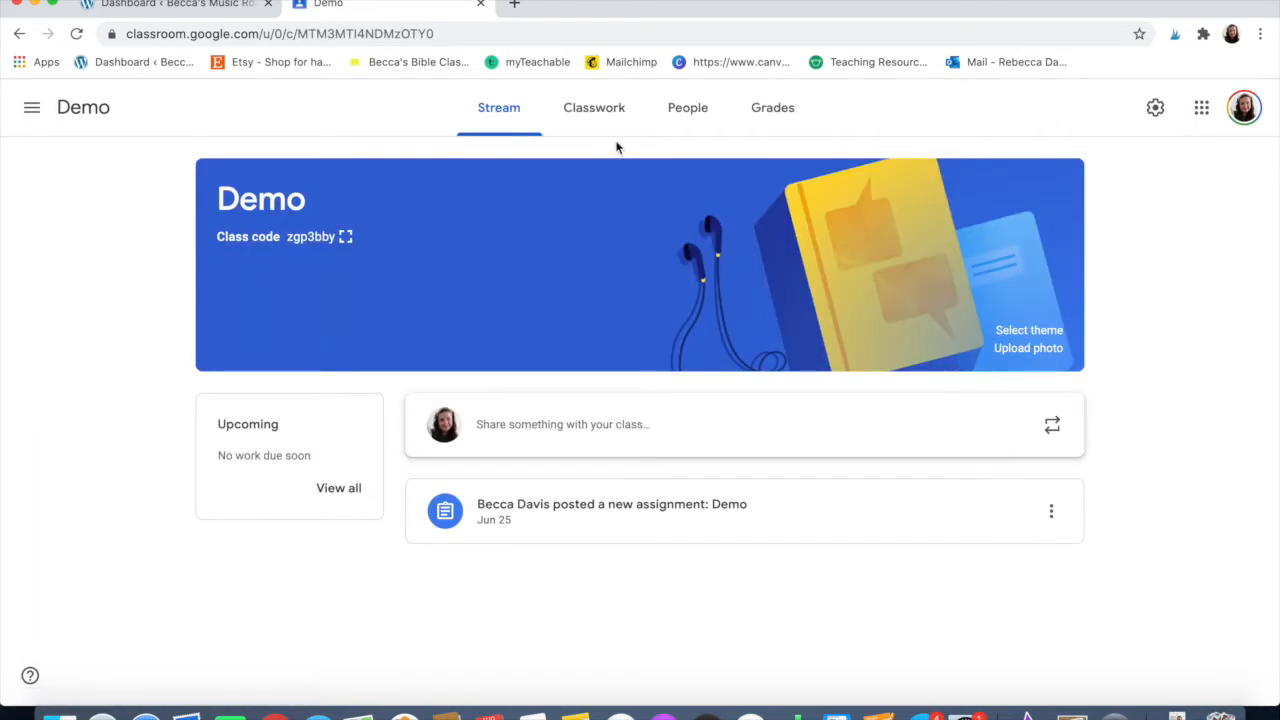
View the student and teacher invitation forms for the Demo class, closing each without inviting anyone.
left_click(703, 107)
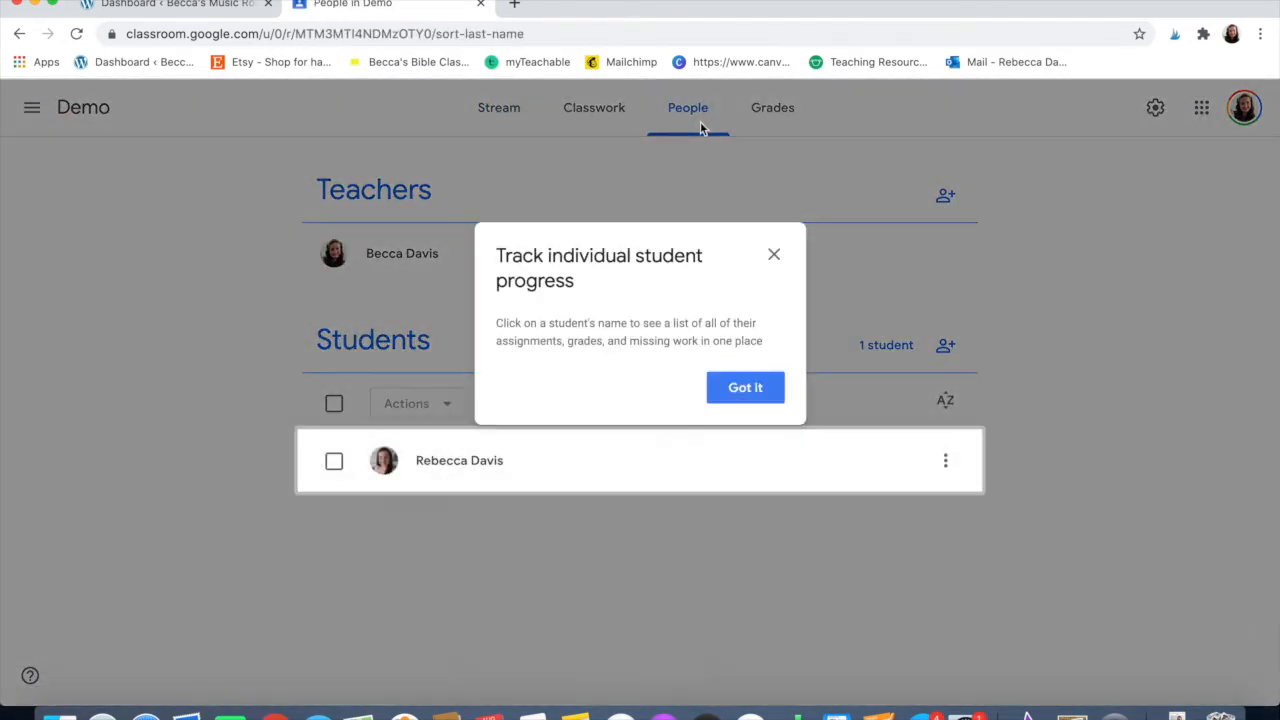
left_click(773, 255)
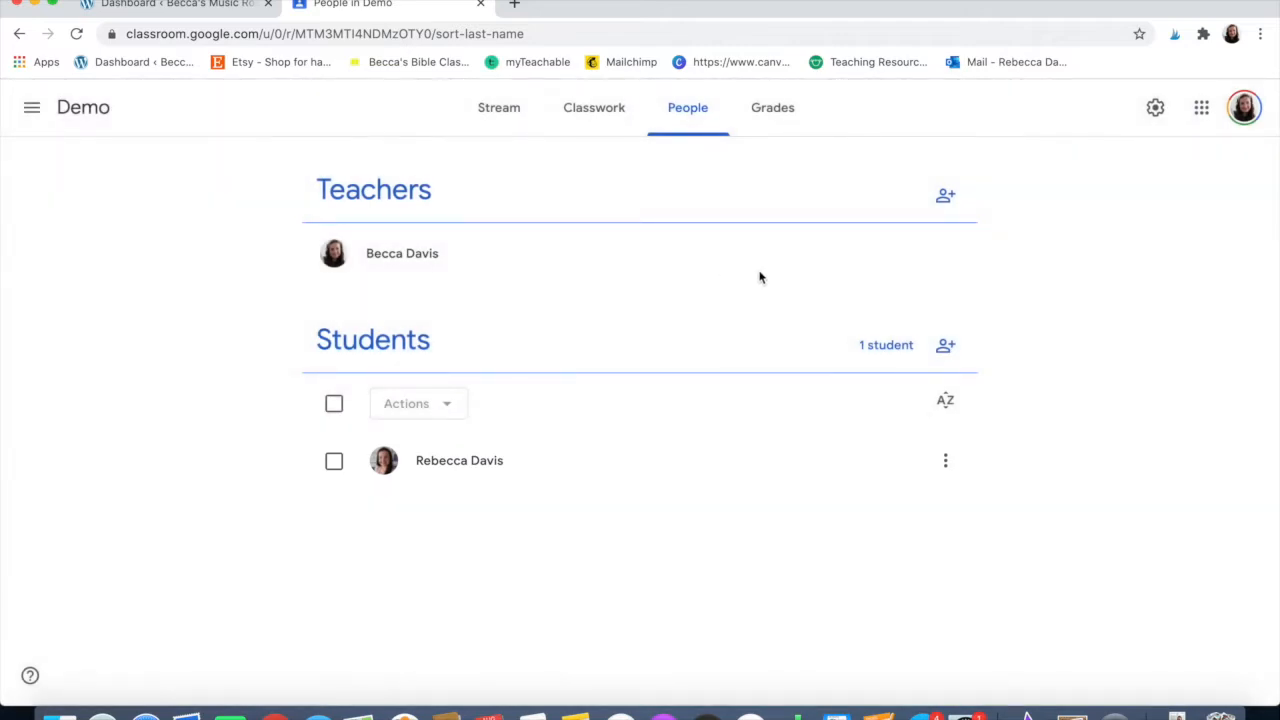
left_click(945, 345)
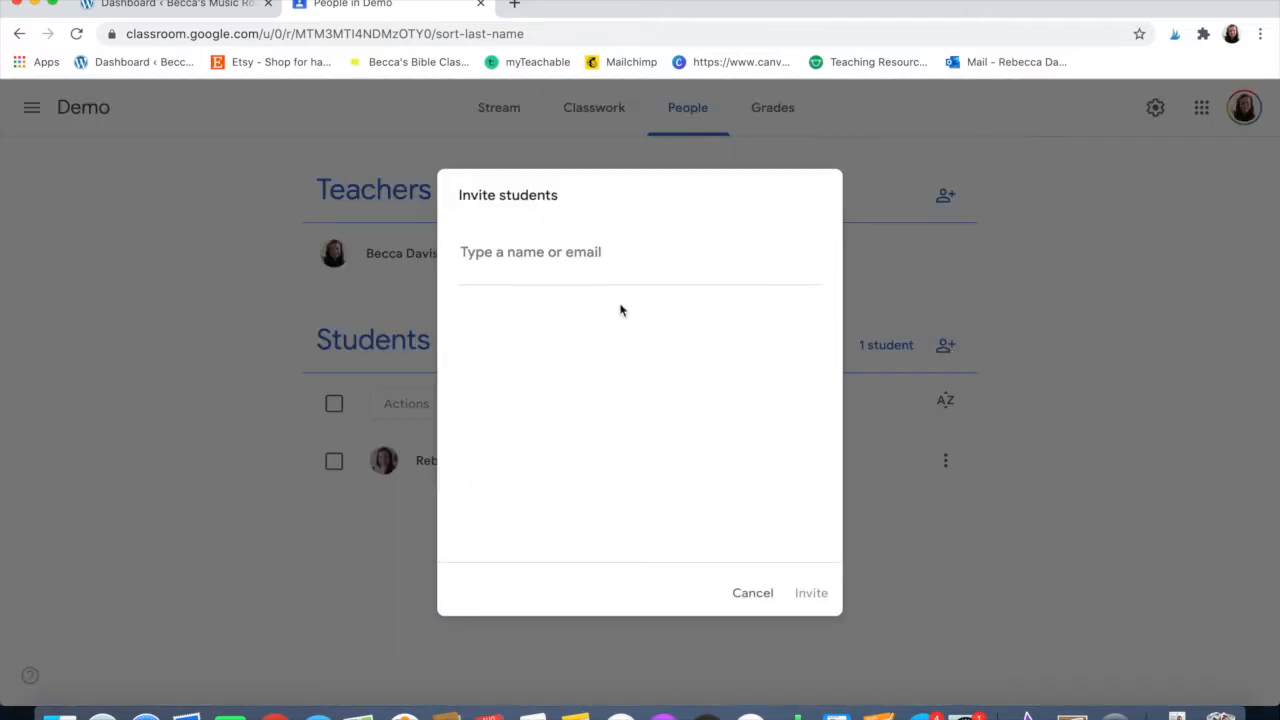
left_click(755, 590)
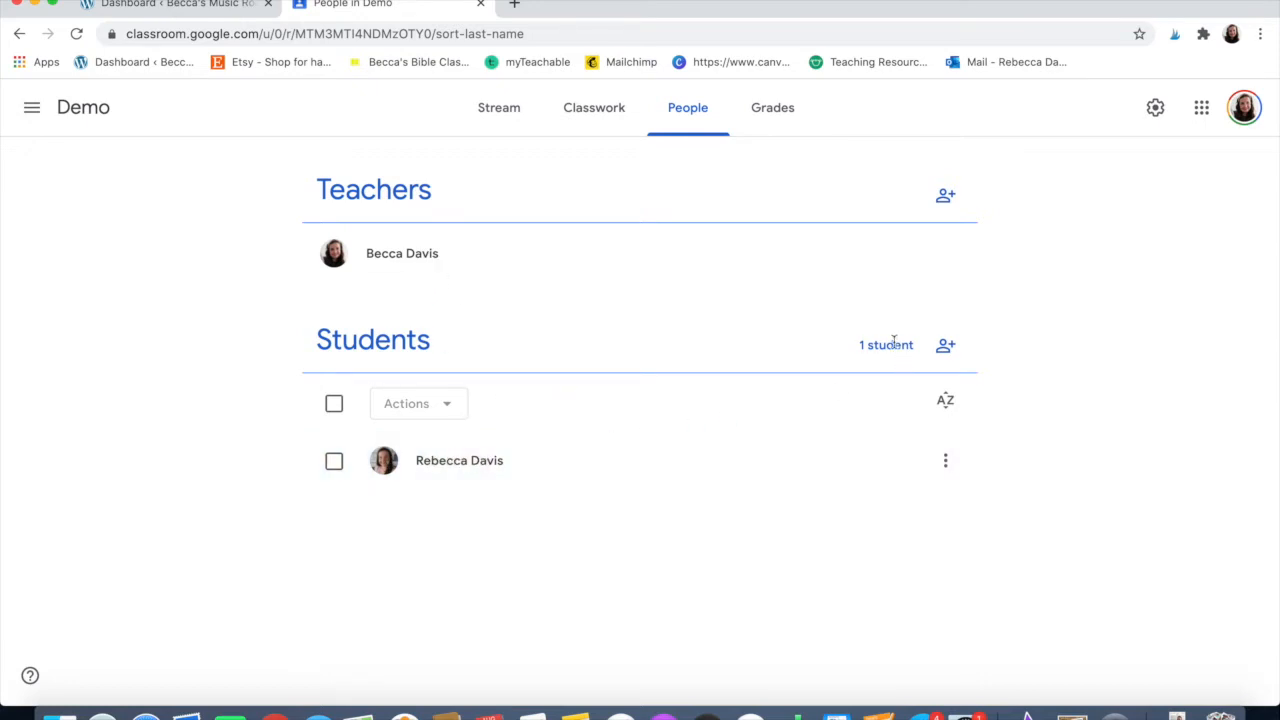
left_click(945, 197)
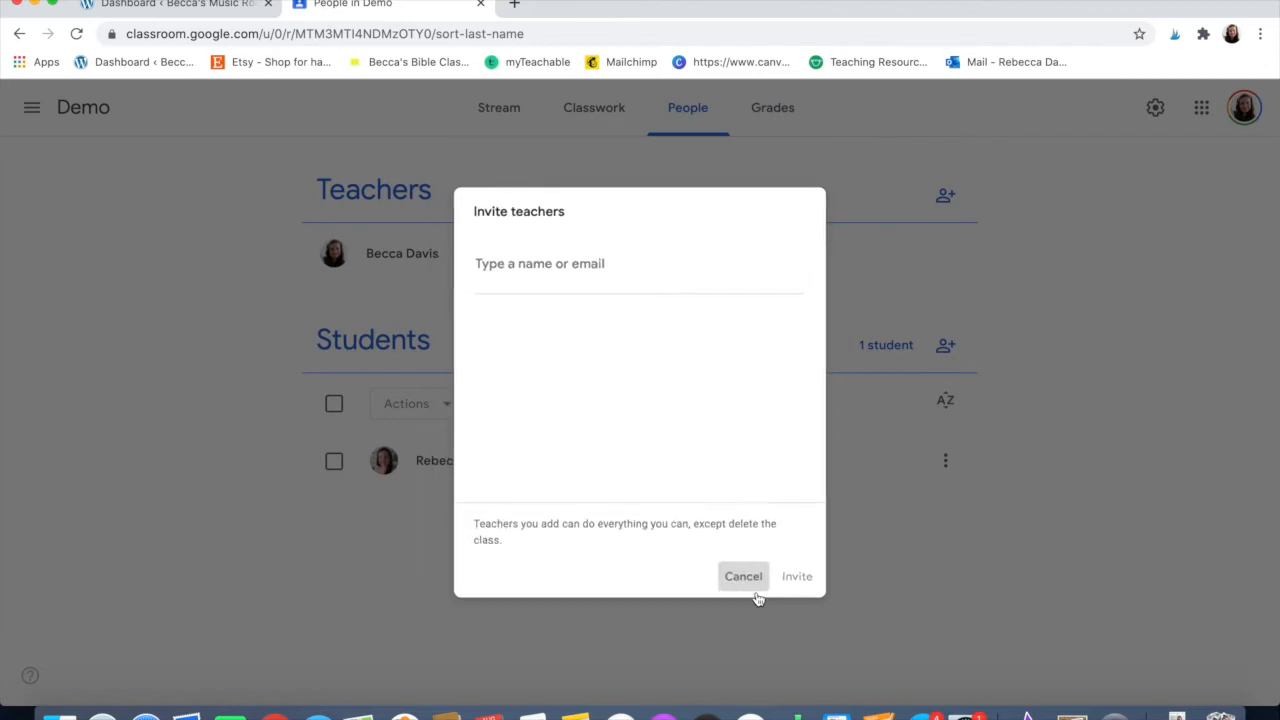
left_click(757, 595)
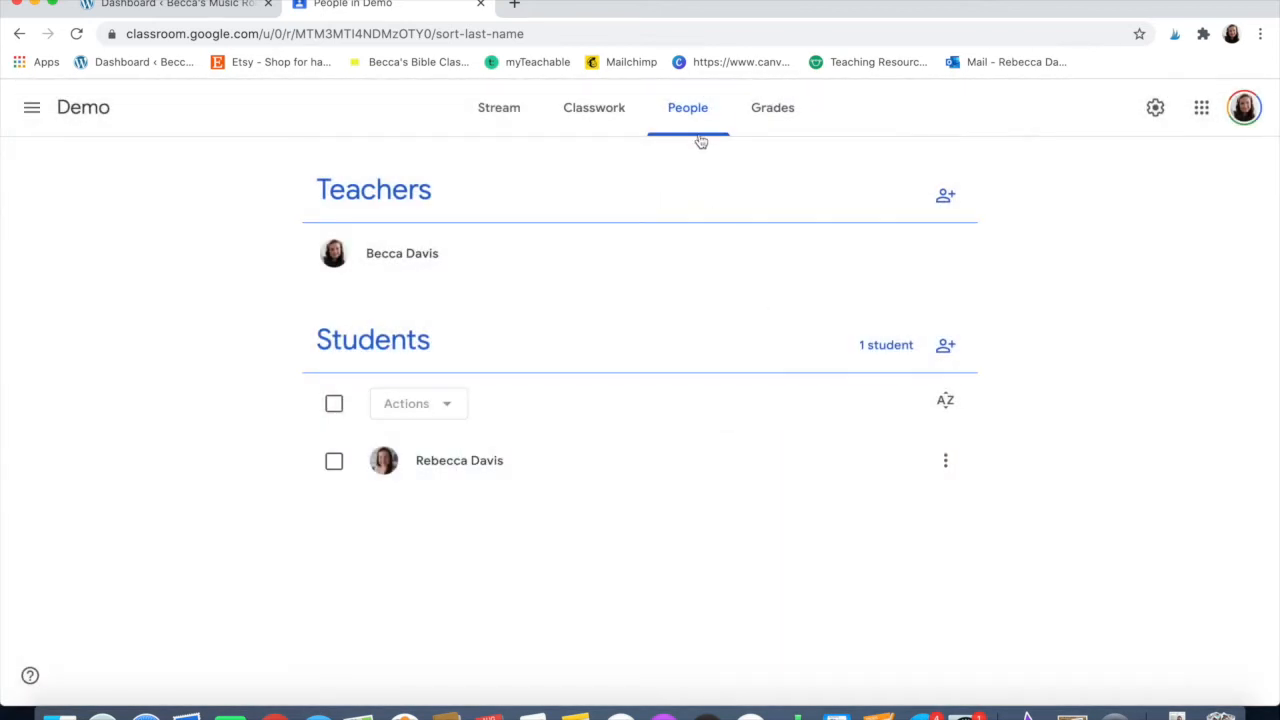
View the stream's announcement form and its student audience choices, and close it without posting.
left_click(508, 112)
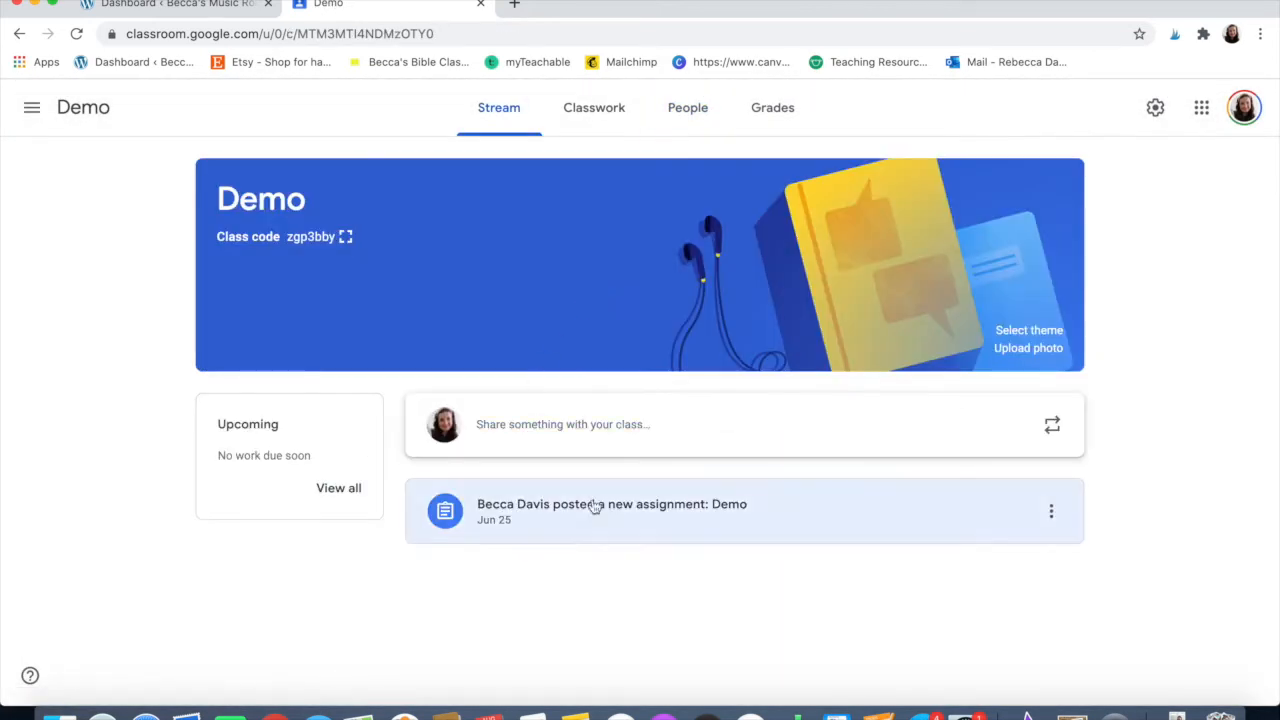
left_click(709, 519)
left_click(558, 426)
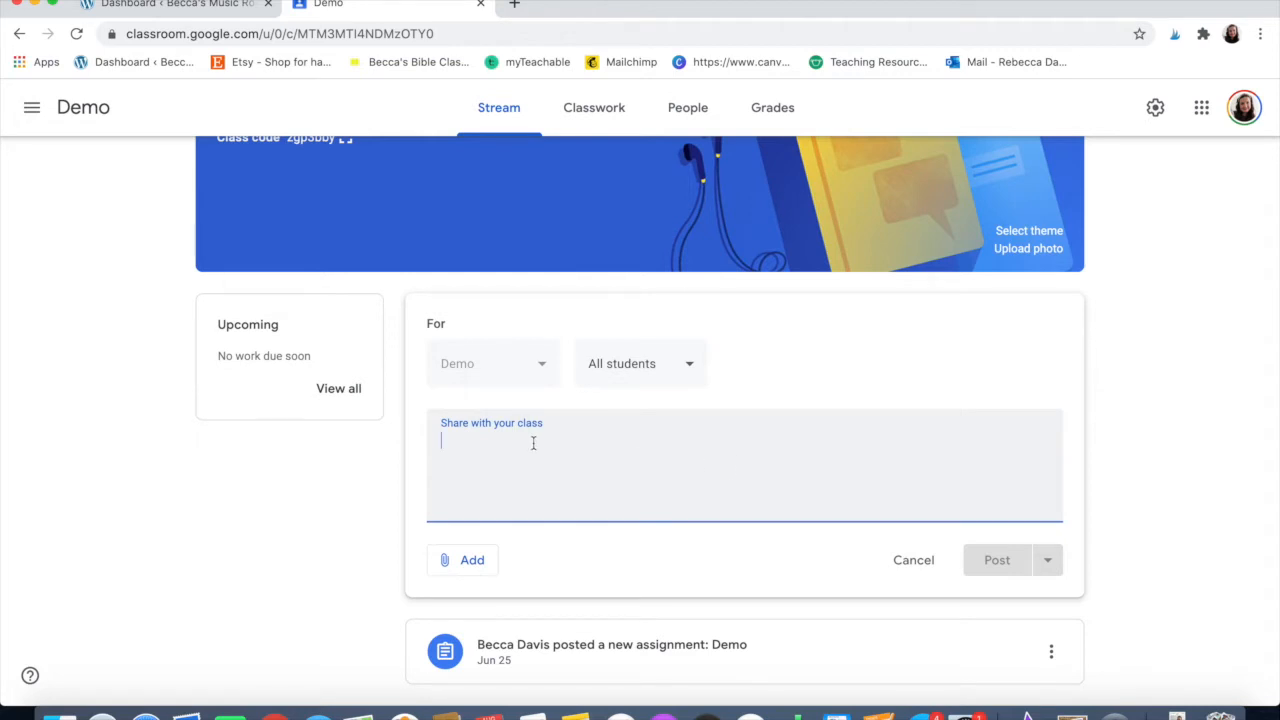
left_click(540, 364)
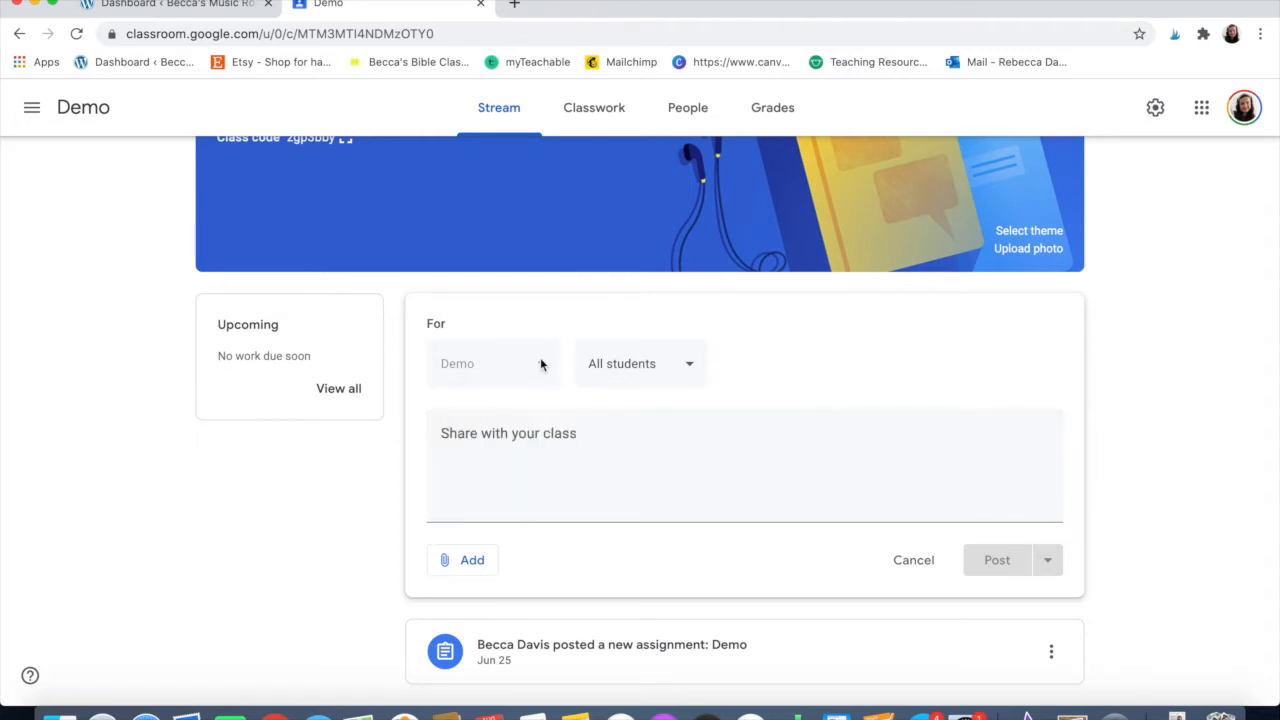
left_click(645, 365)
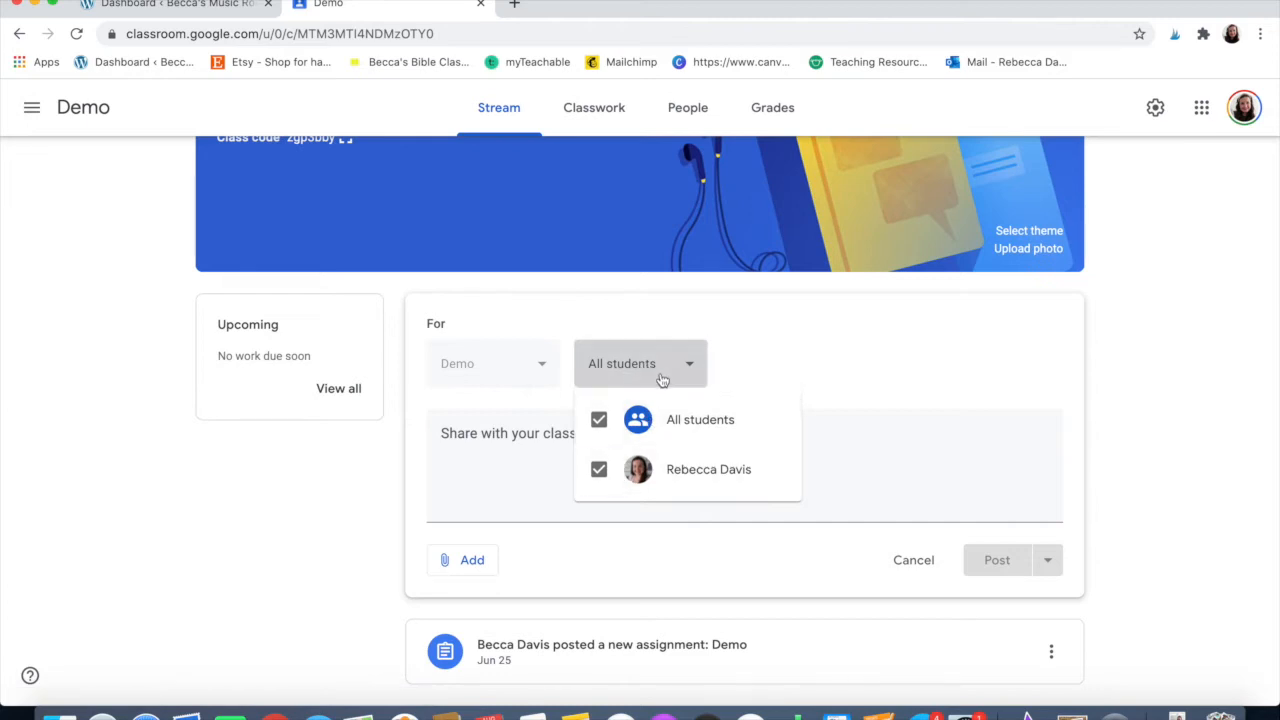
left_click(692, 364)
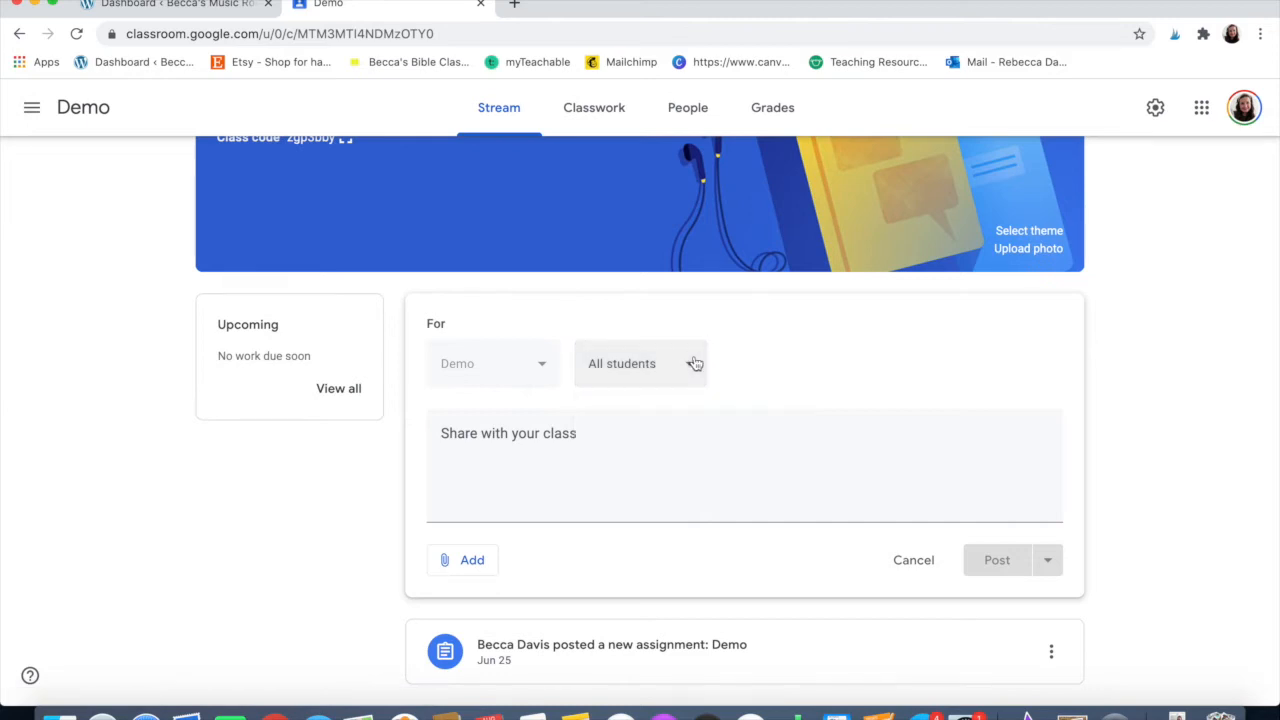
left_click(910, 560)
Create a classwork assignment titled "Title" with the instructions "1. Watch video." and "2. Complete powerpoint." on separate lines.
left_click(612, 122)
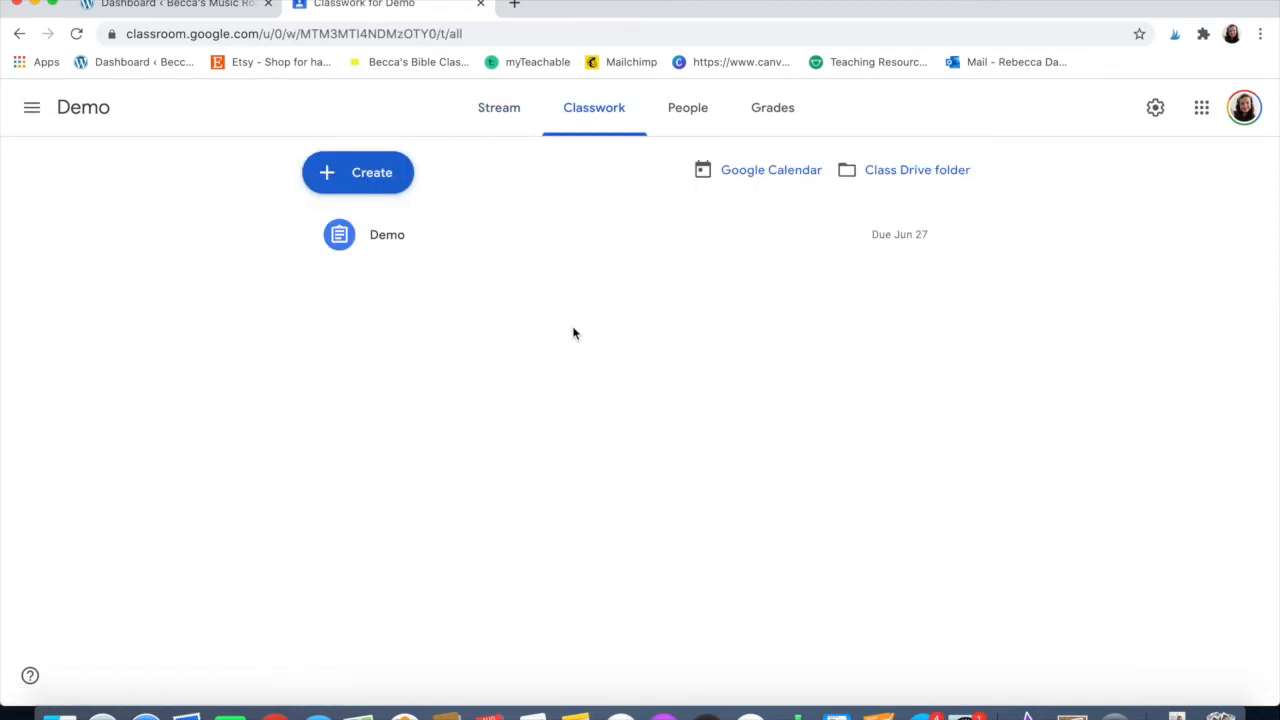
left_click(383, 178)
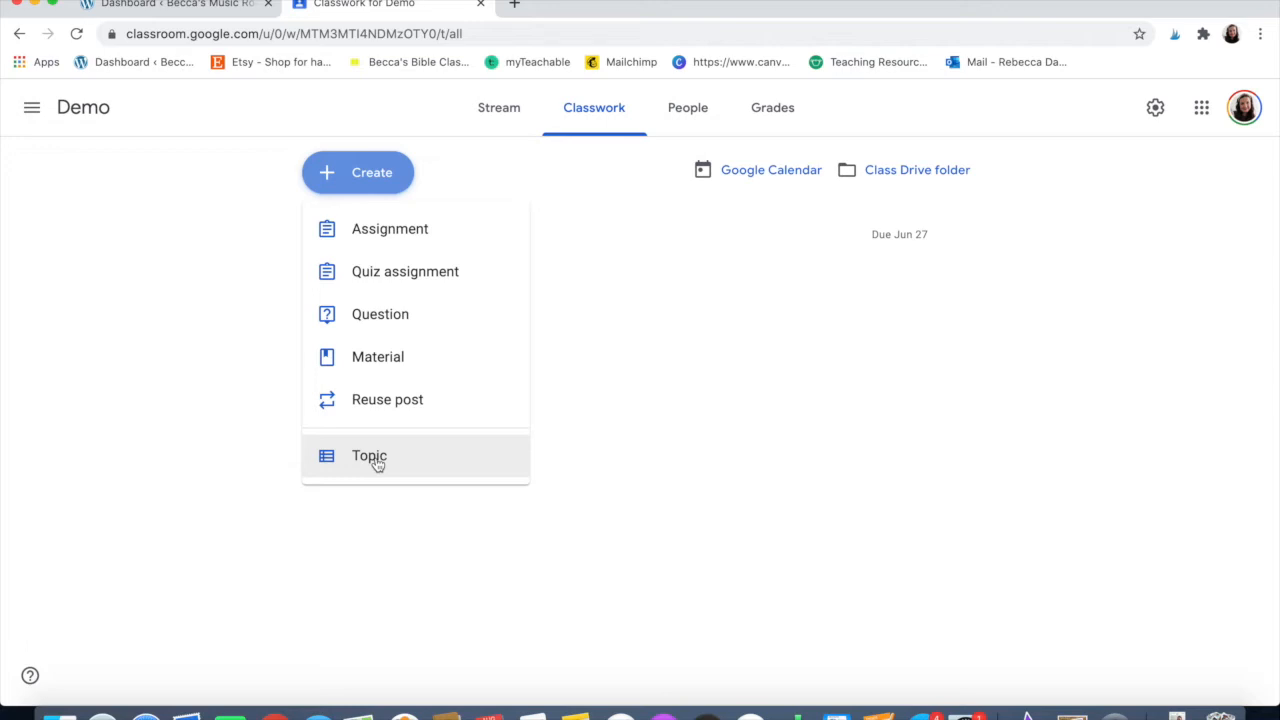
left_click(413, 229)
left_click(434, 190)
type("Title")
key("Tab")
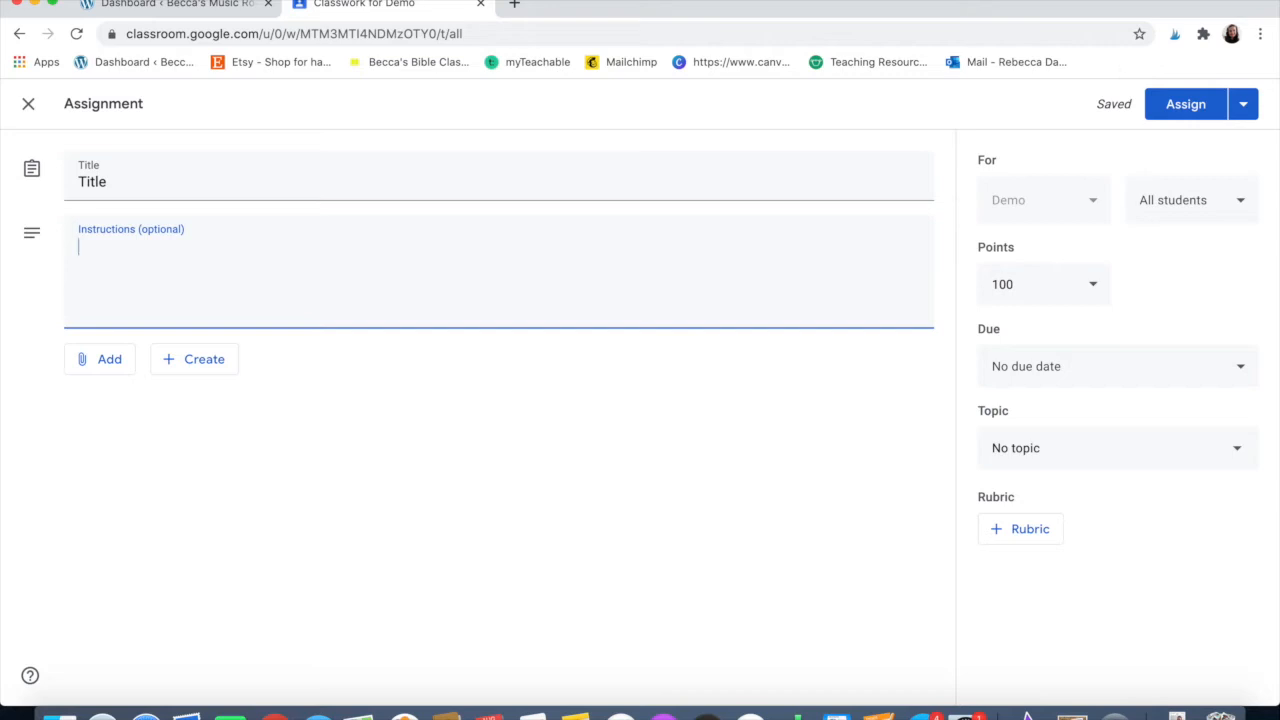
type("1. Watch video.")
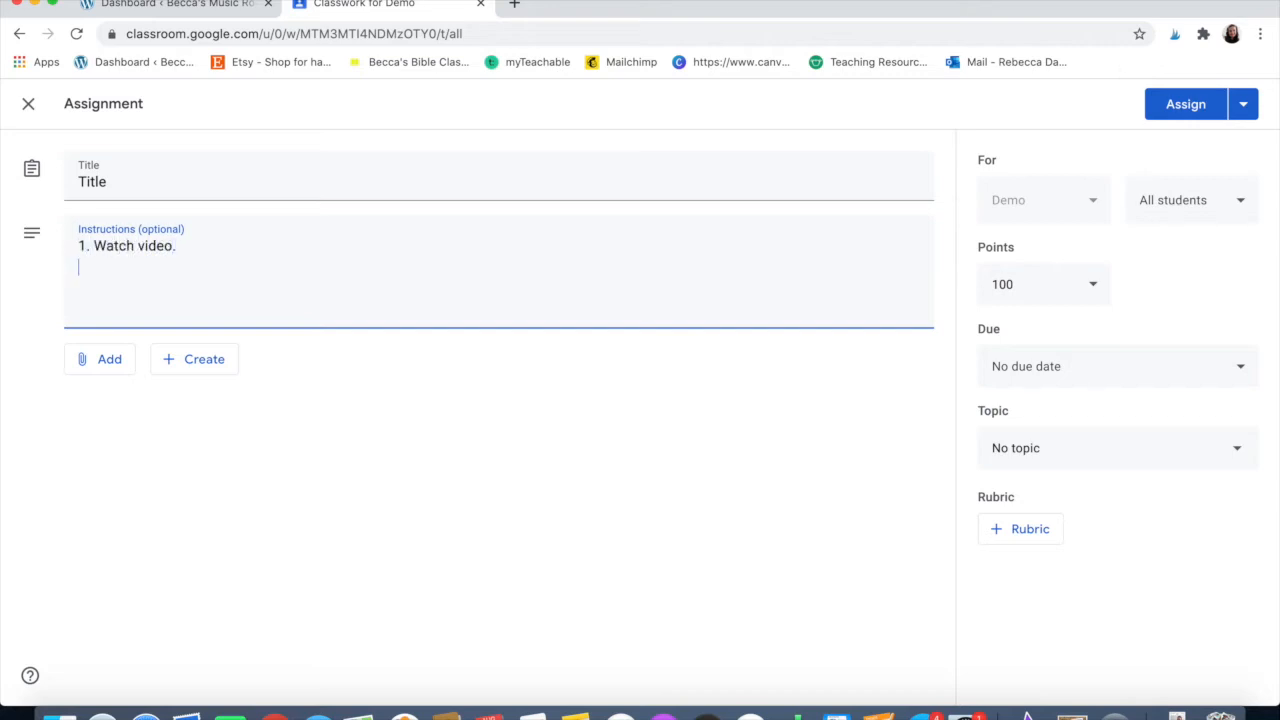
type(" 2. Complete powerpoint.")
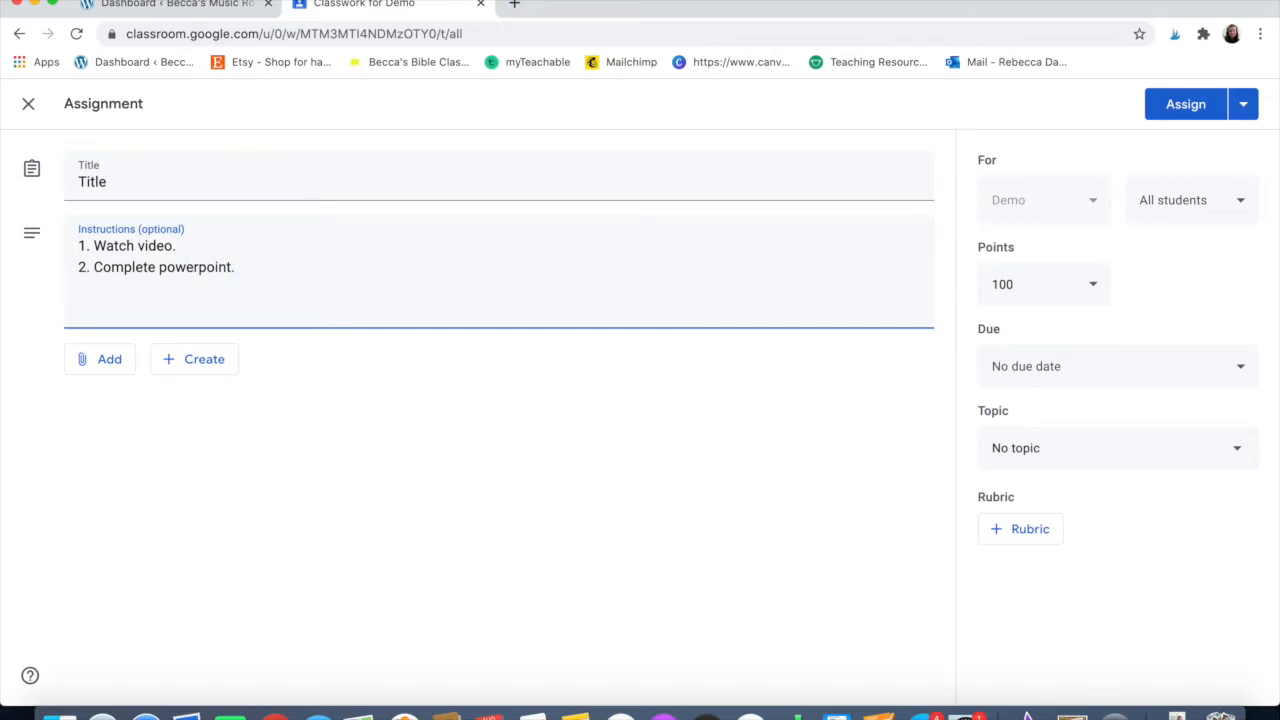
Attach the Chicka Chicka Boom Boom Google Slides file from Google Drive and set it to make a copy for each student.
left_click(177, 366)
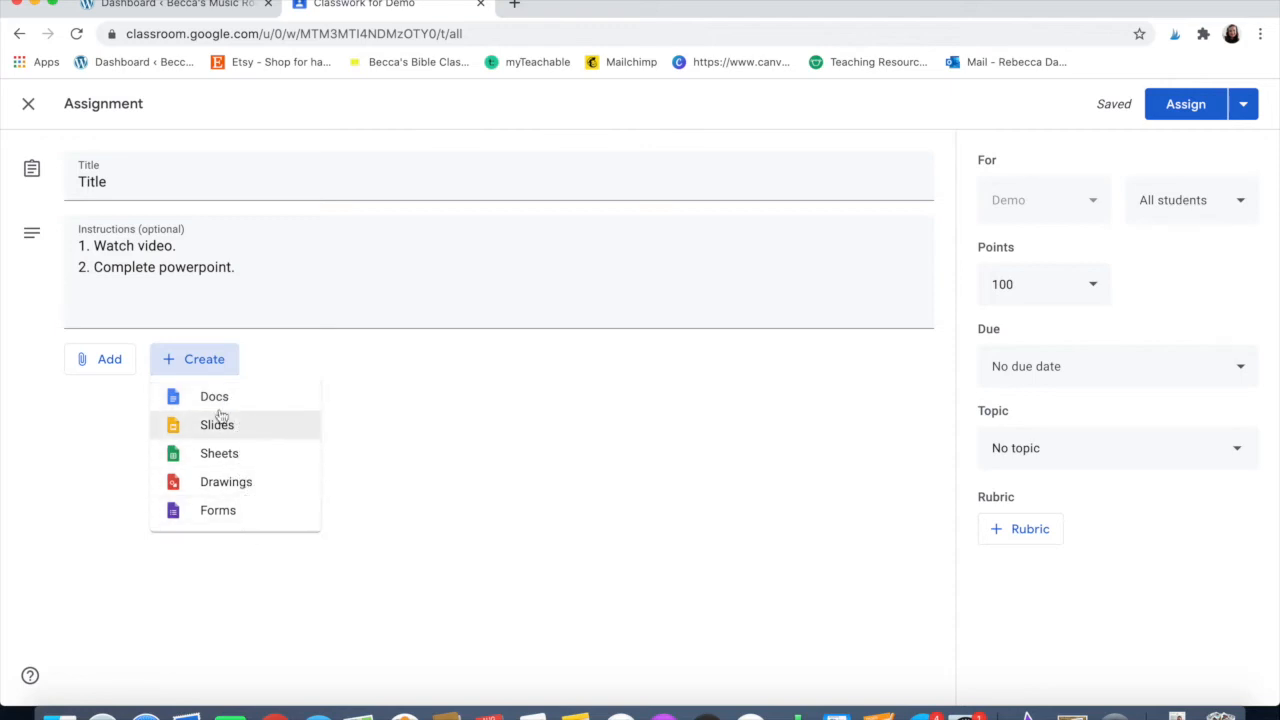
left_click(116, 370)
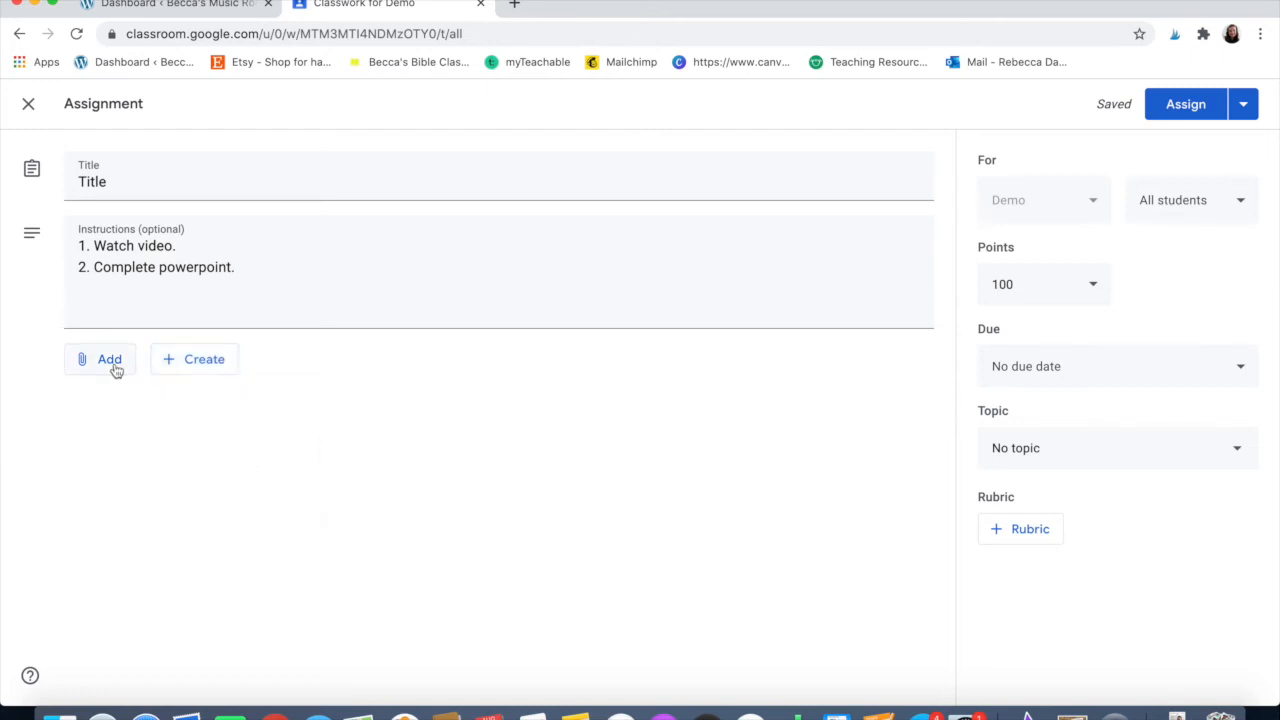
left_click(104, 365)
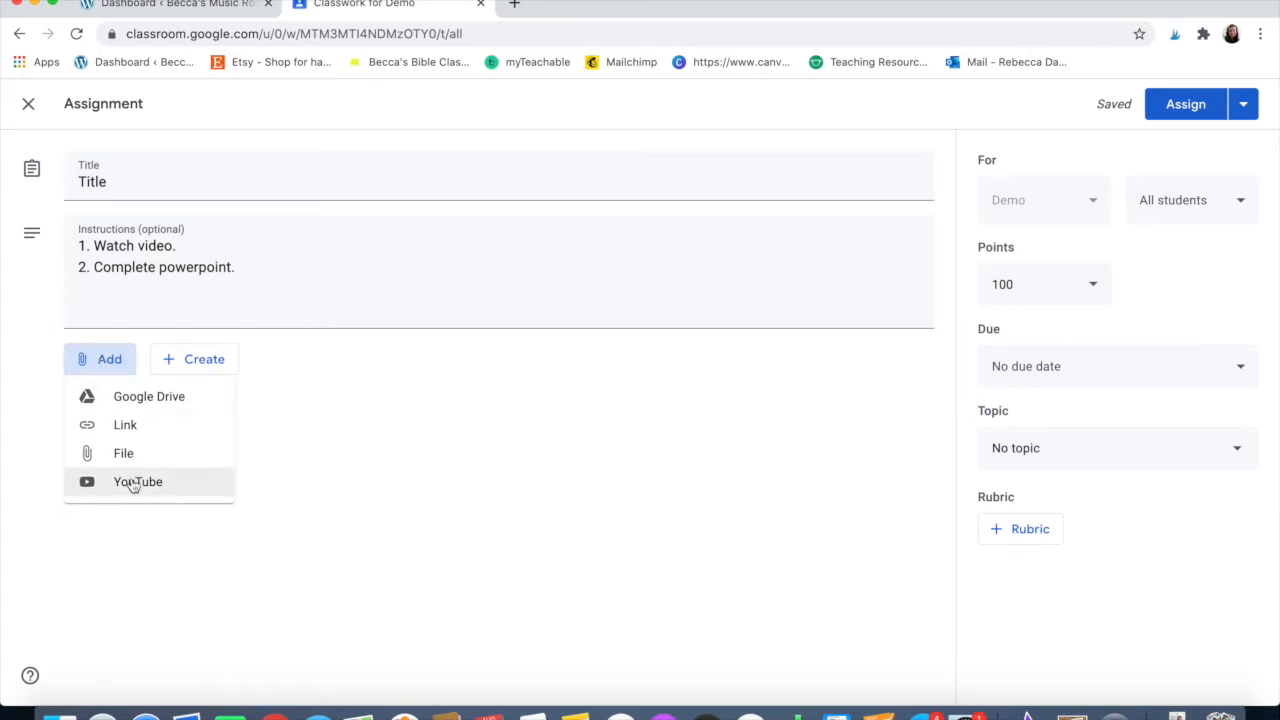
left_click(135, 400)
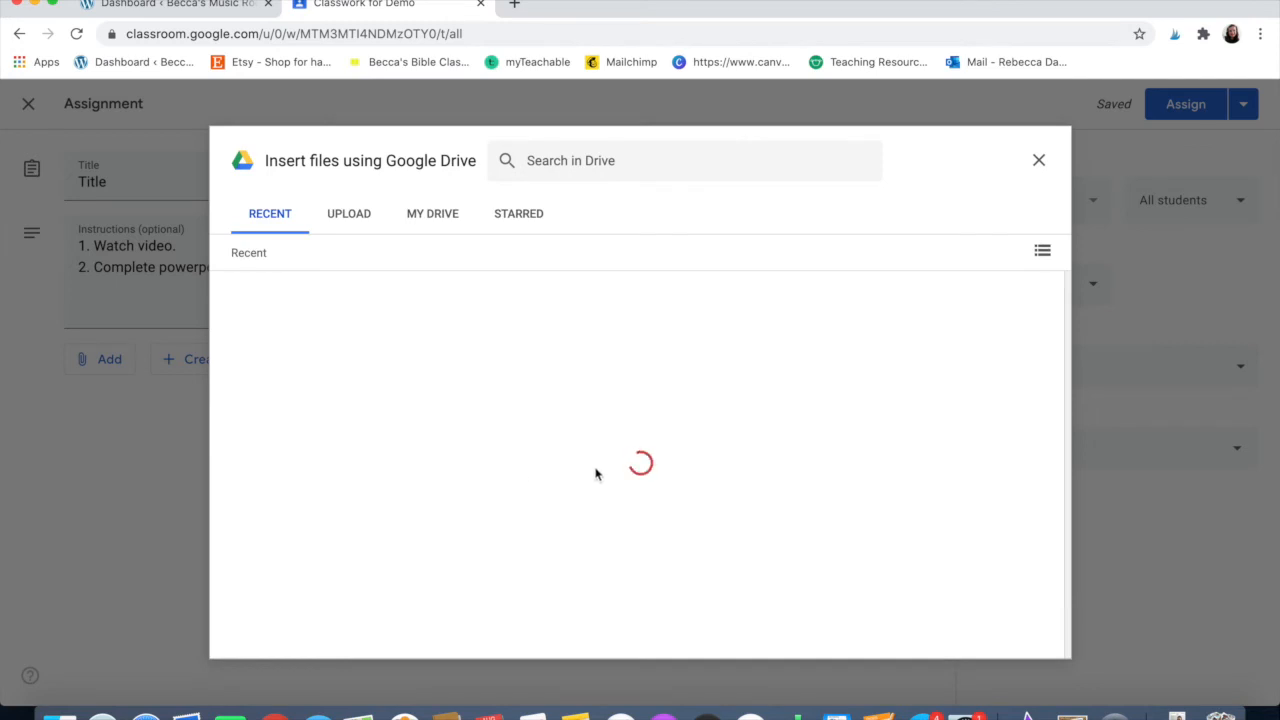
scroll(649, 417, "down", 3)
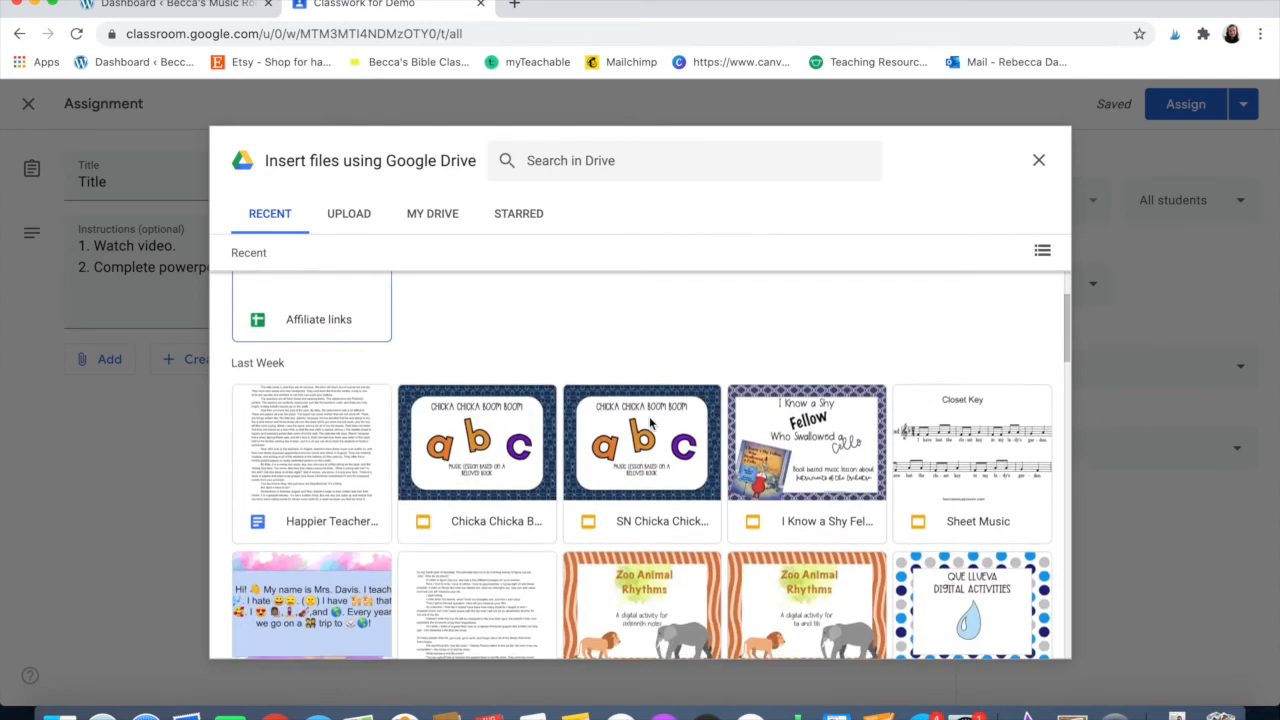
scroll(649, 423, "down", 1)
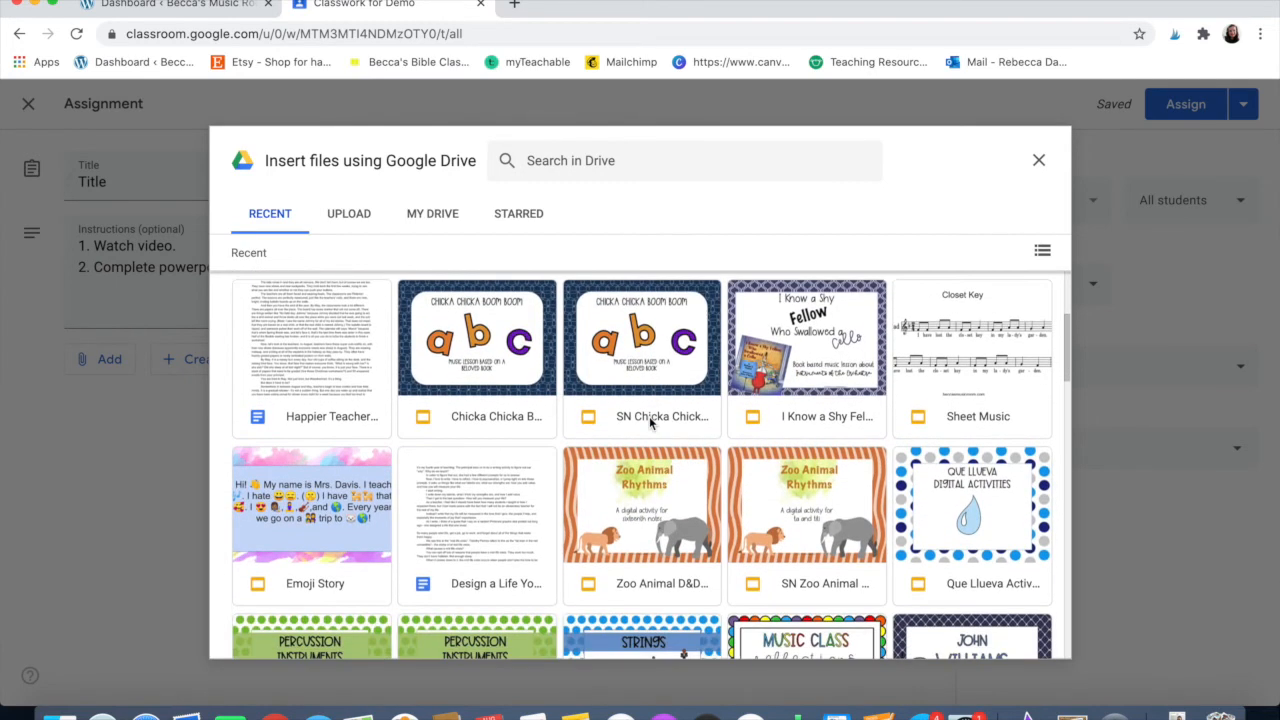
left_click(491, 360)
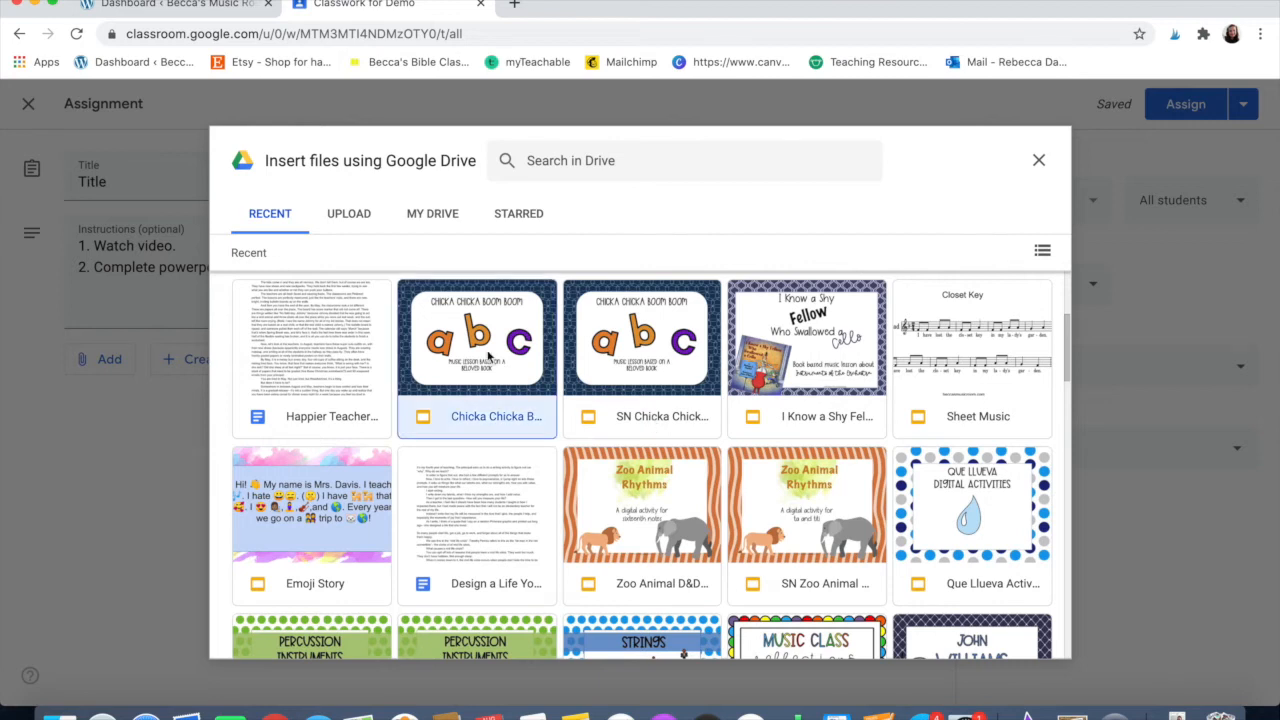
left_click(1022, 638)
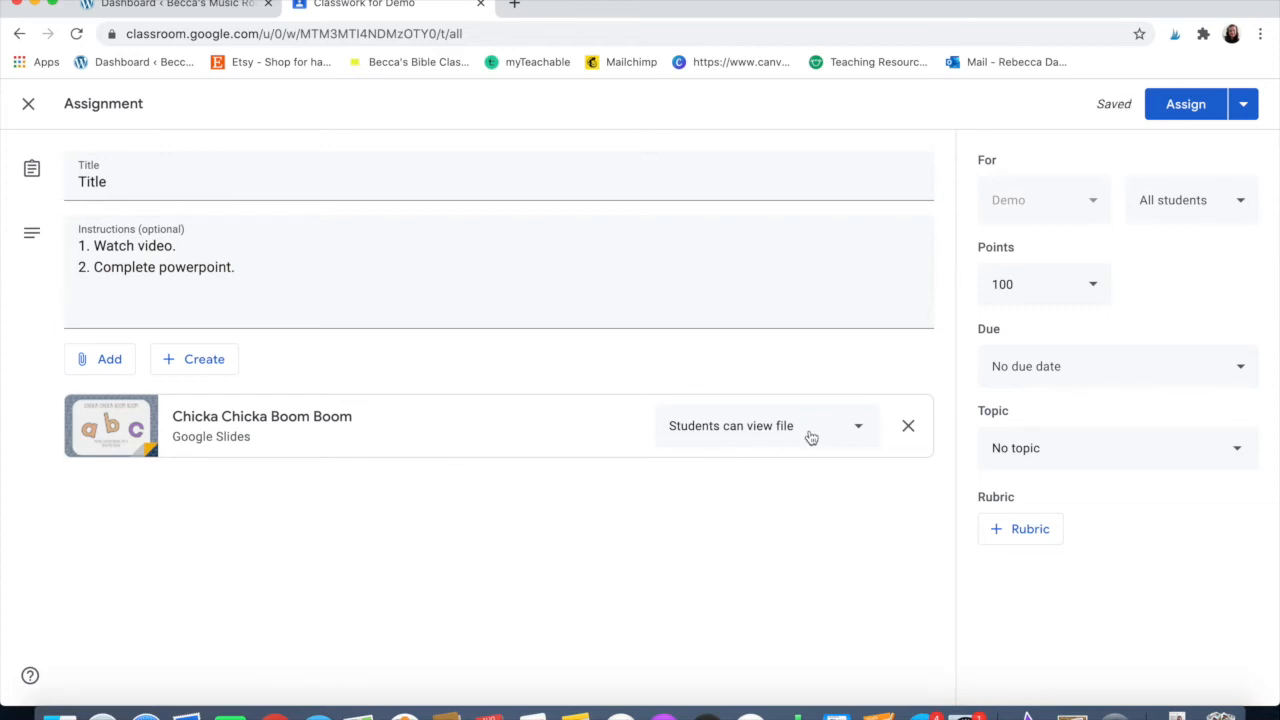
left_click(858, 430)
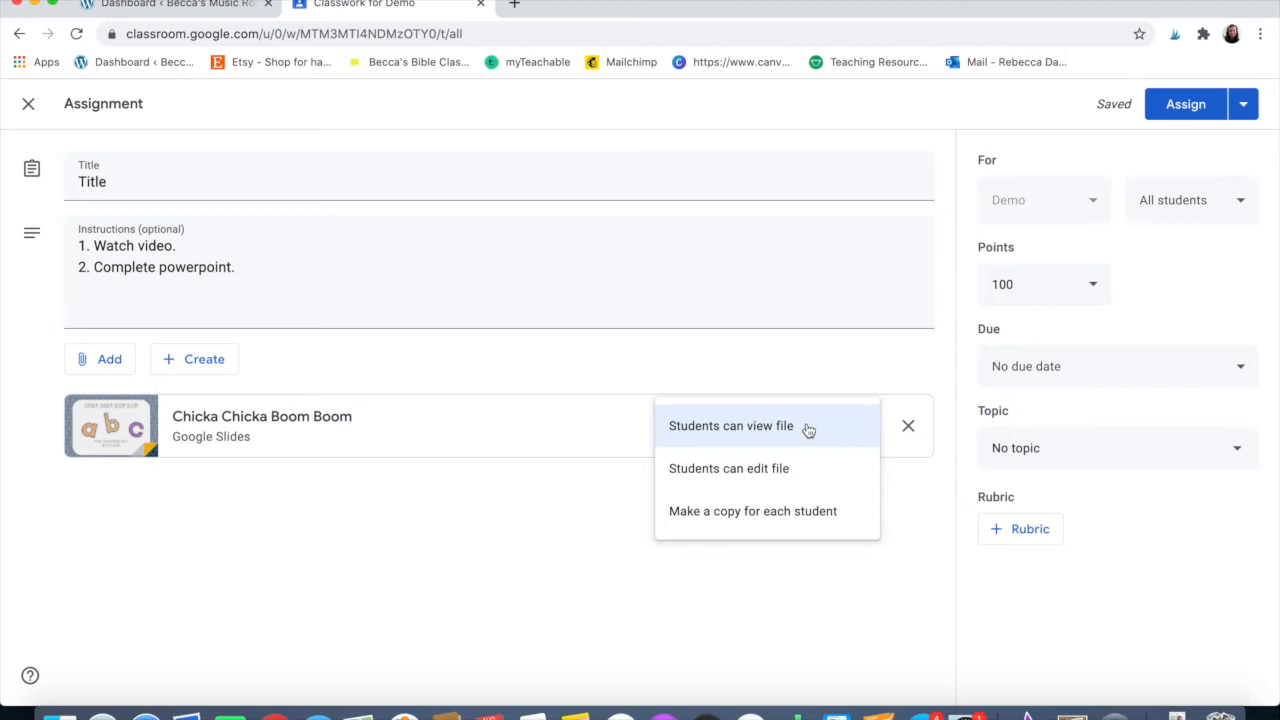
left_click(805, 513)
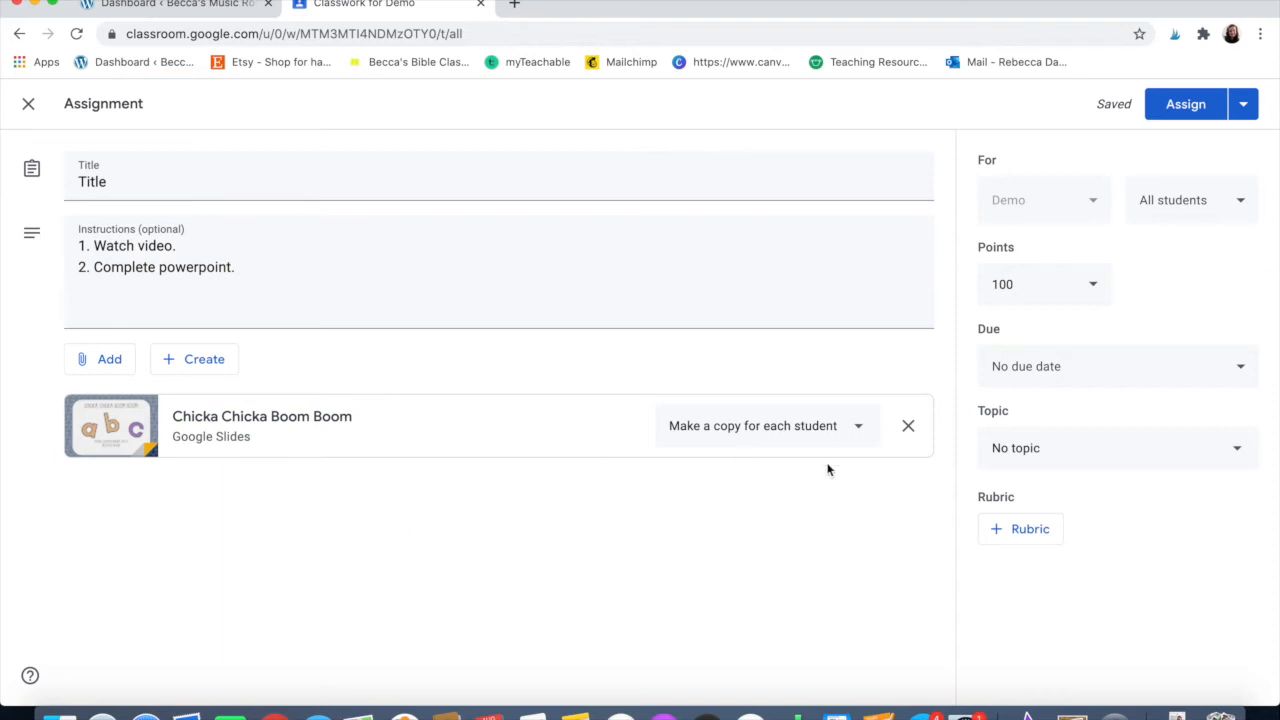
Check the assignment's student audience choices and set its due date to Aug 14, 2020.
left_click(1155, 204)
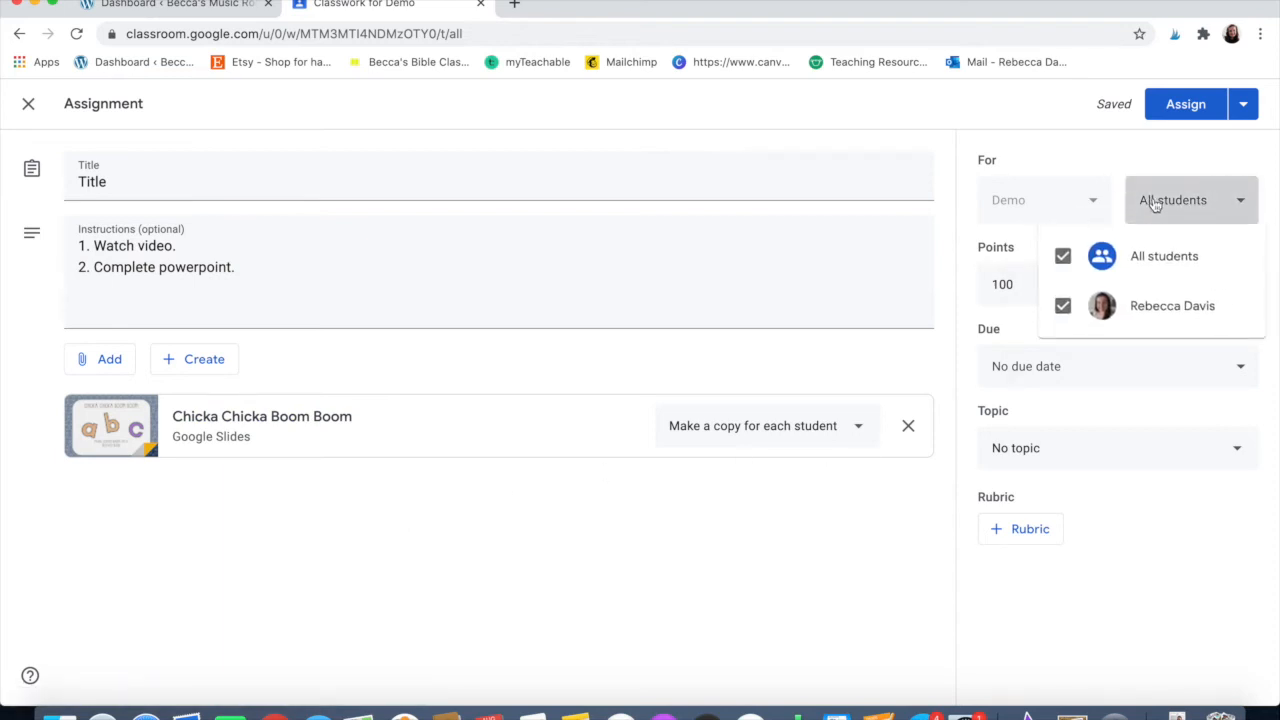
left_click(1155, 204)
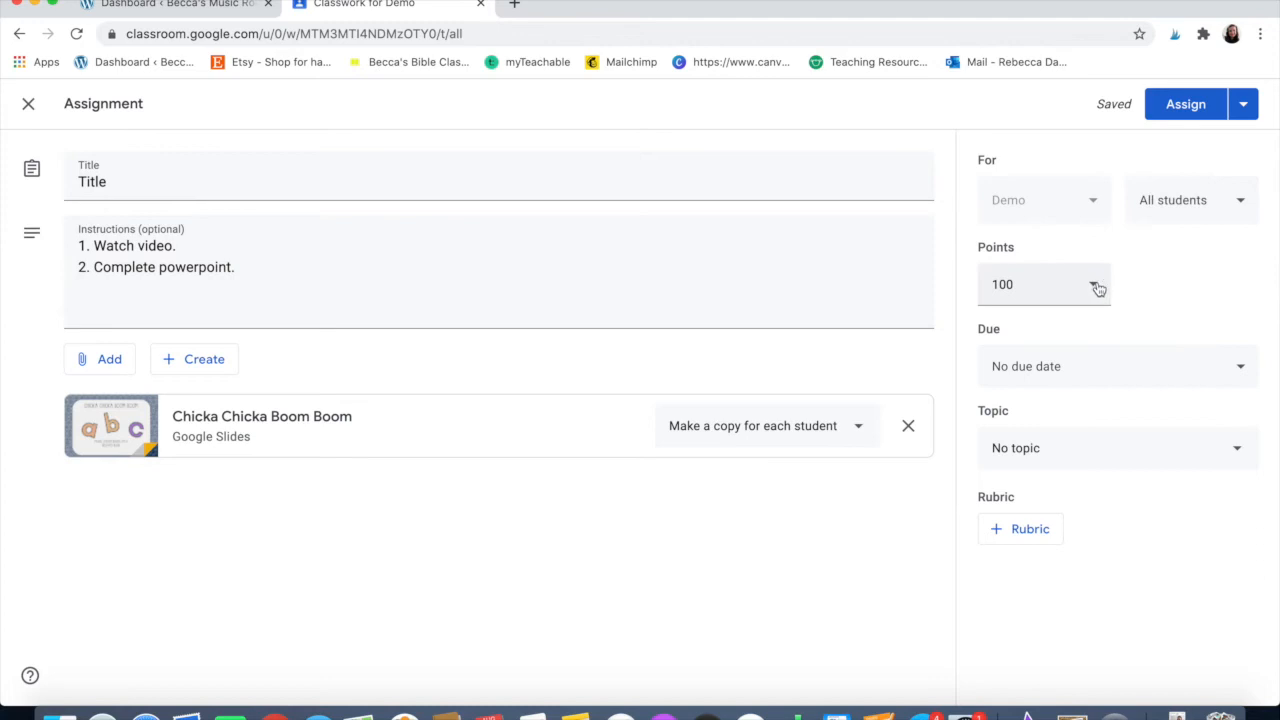
left_click(1090, 370)
left_click(1108, 429)
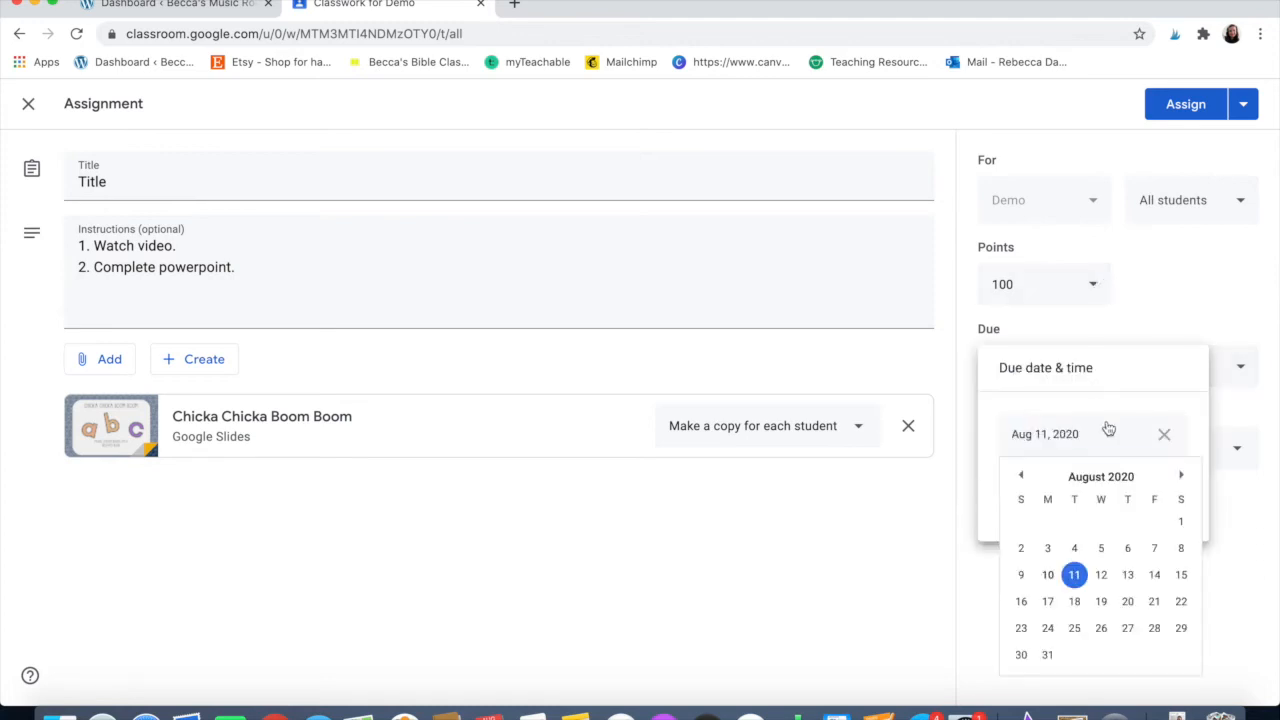
left_click(1156, 577)
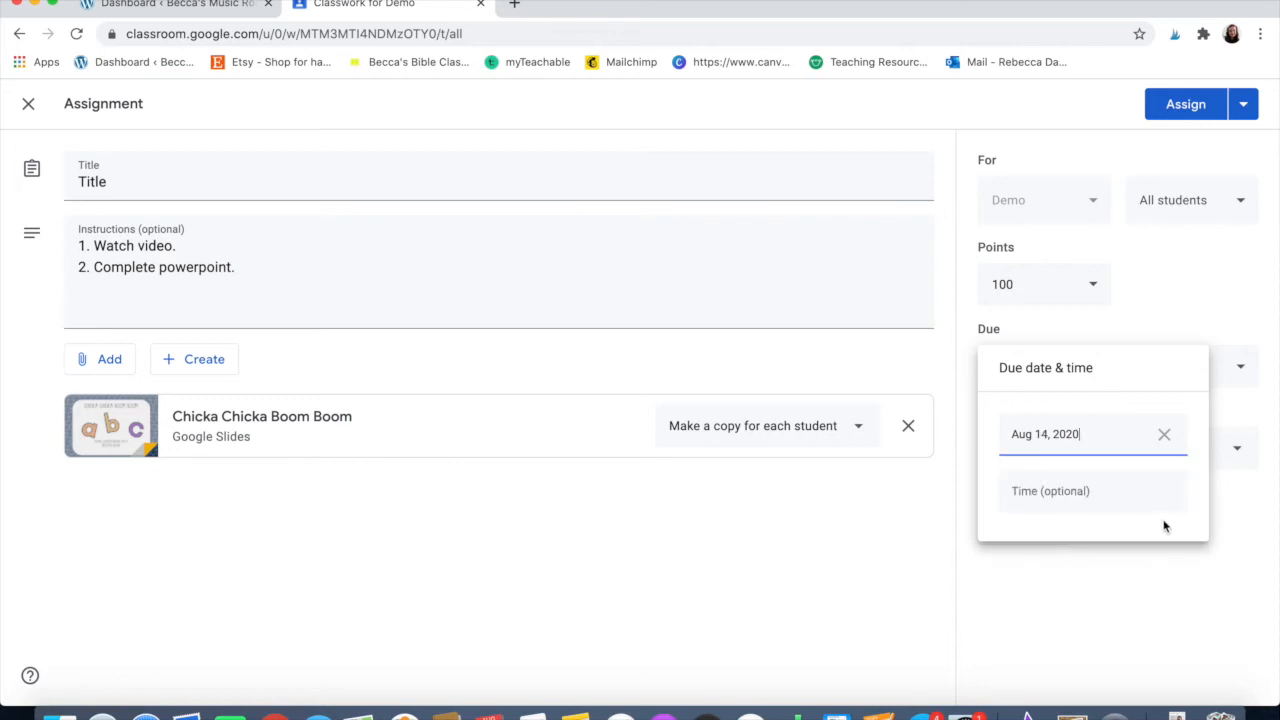
left_click(1221, 331)
Check the topic choices and the scheduling and draft options, and assign the assignment to the Demo class.
left_click(1137, 462)
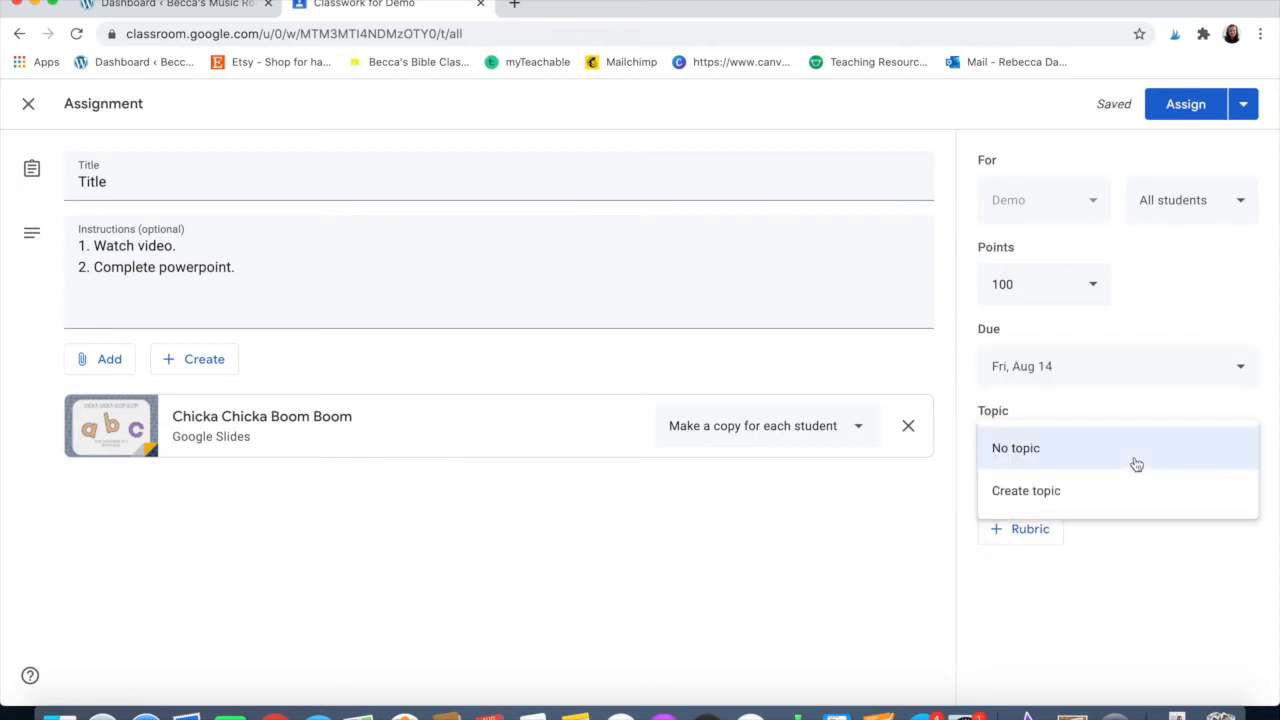
left_click(1107, 585)
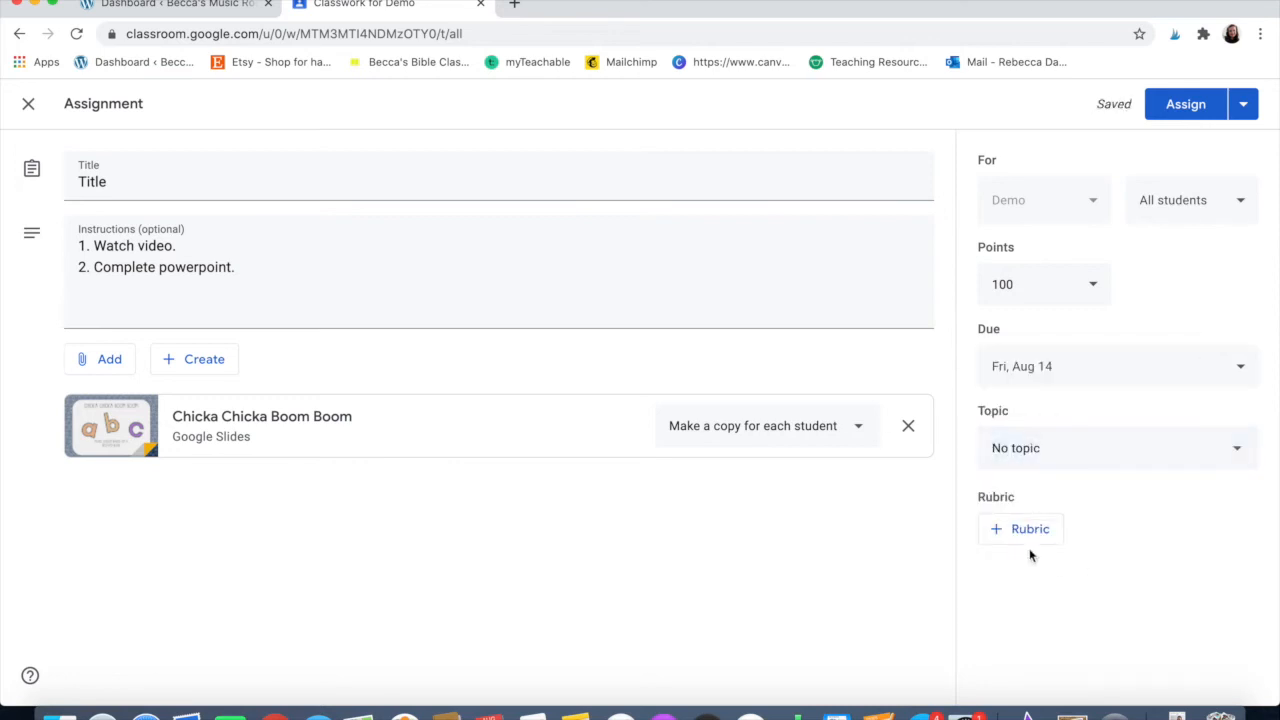
left_click(1243, 104)
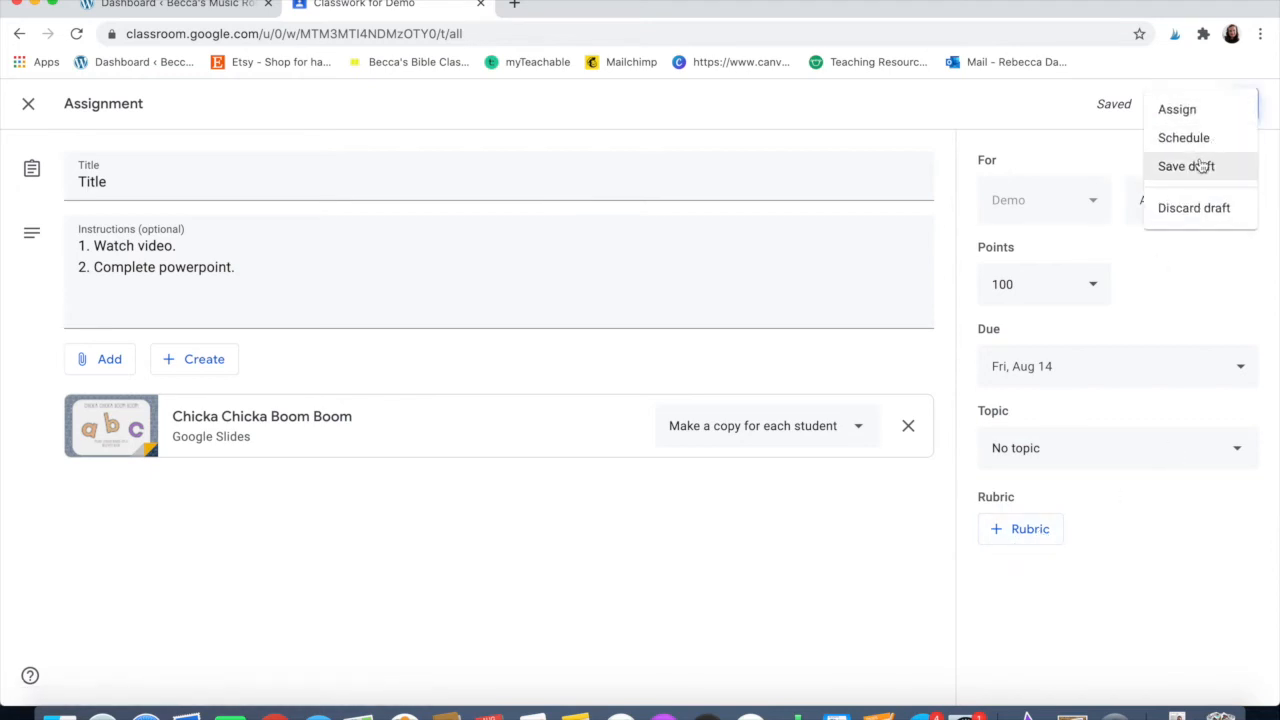
left_click(1116, 168)
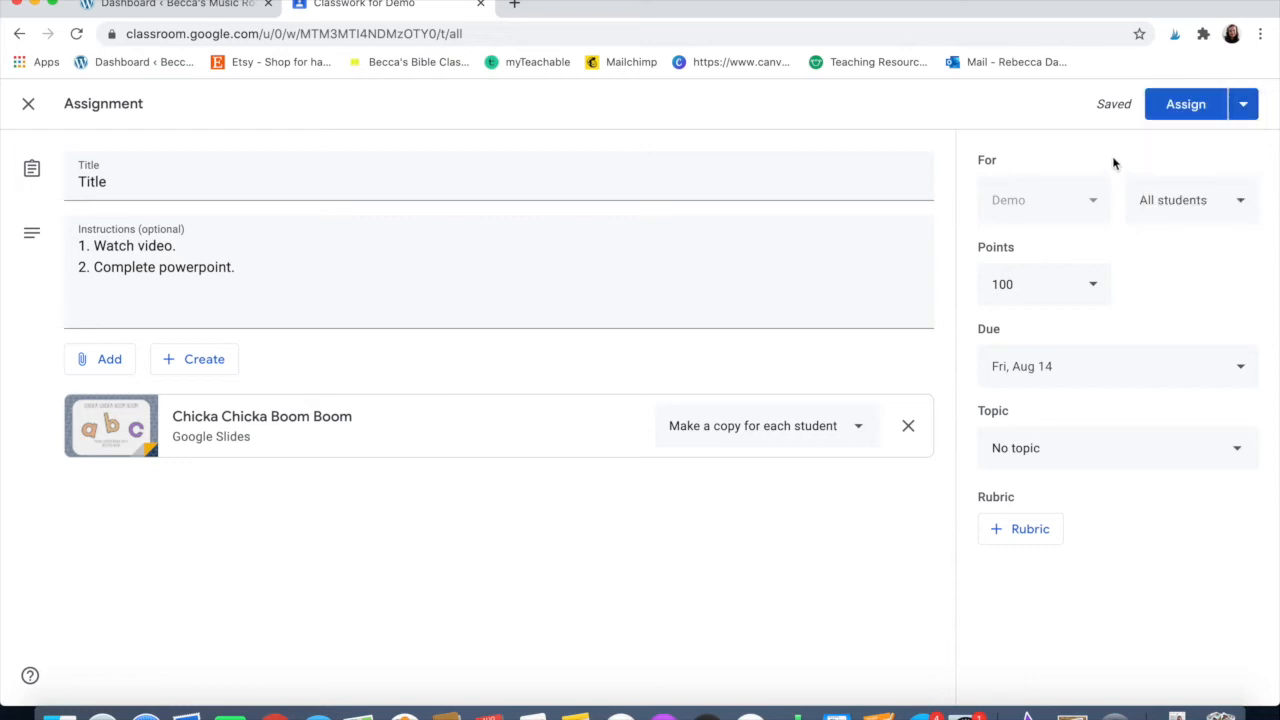
left_click(1177, 108)
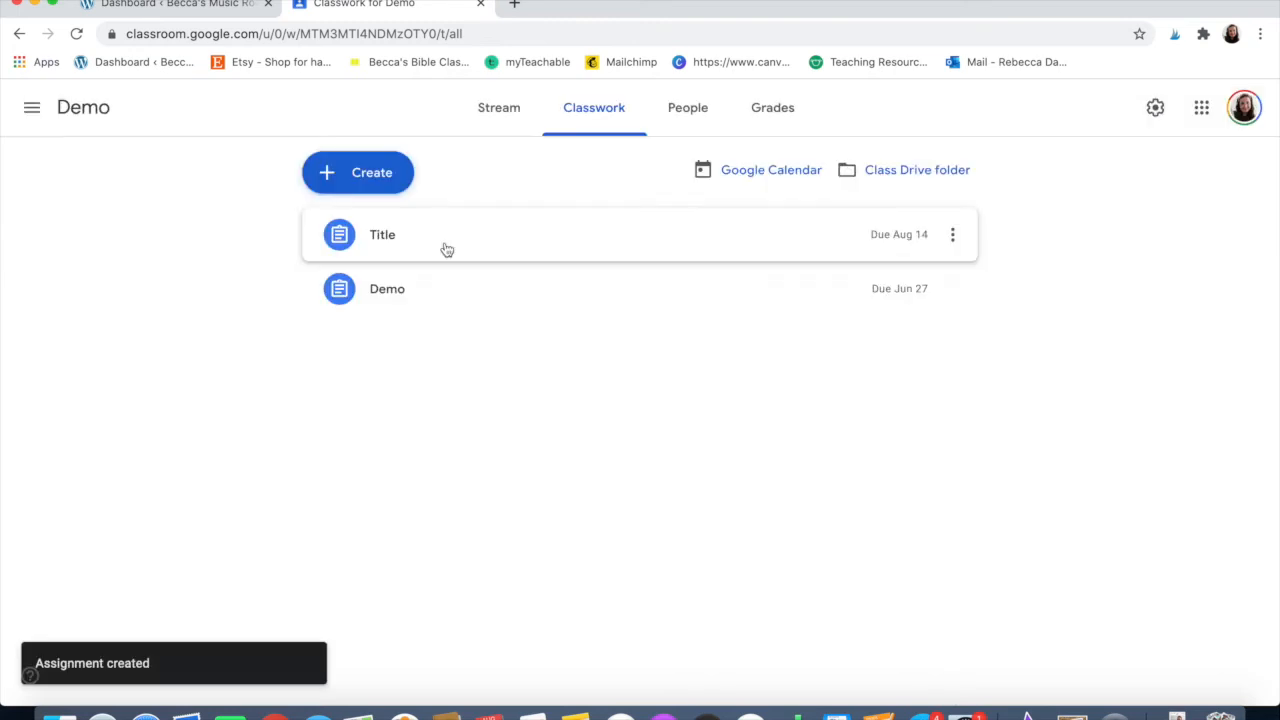
View the posted "Title" assignment's details, instructions and student work, filtering the student work to Assigned.
left_click(447, 249)
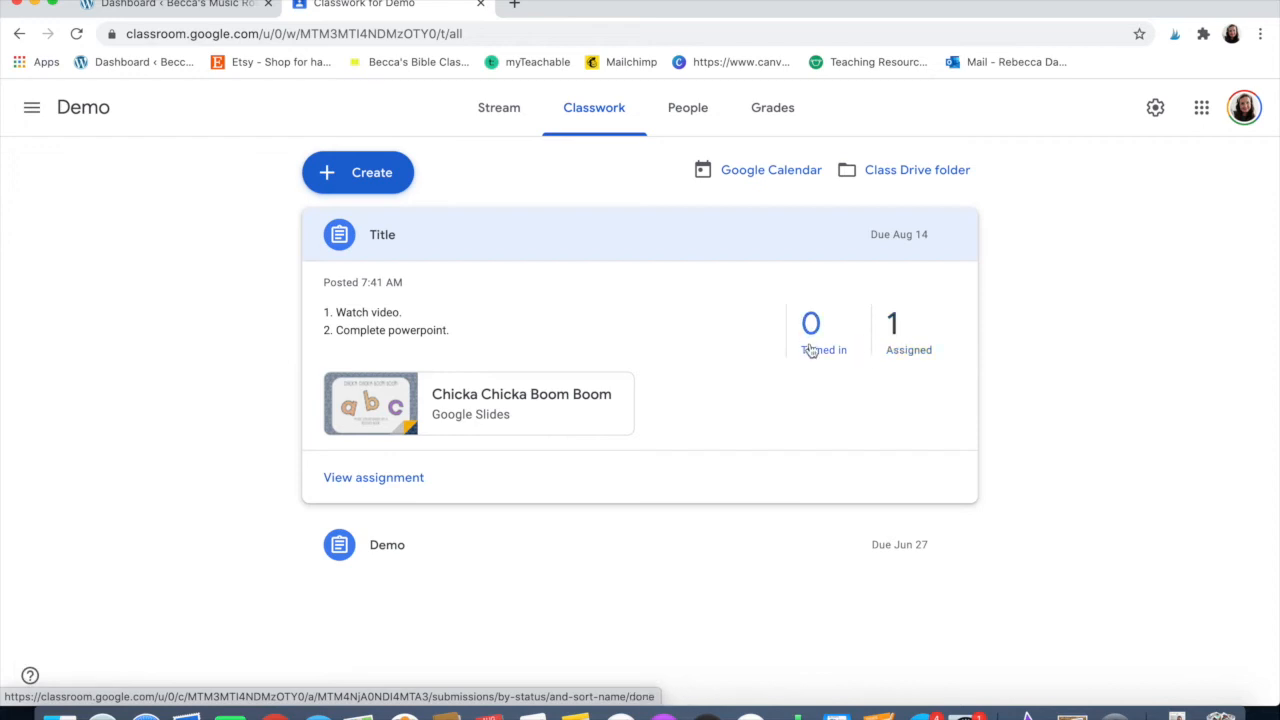
left_click(412, 479)
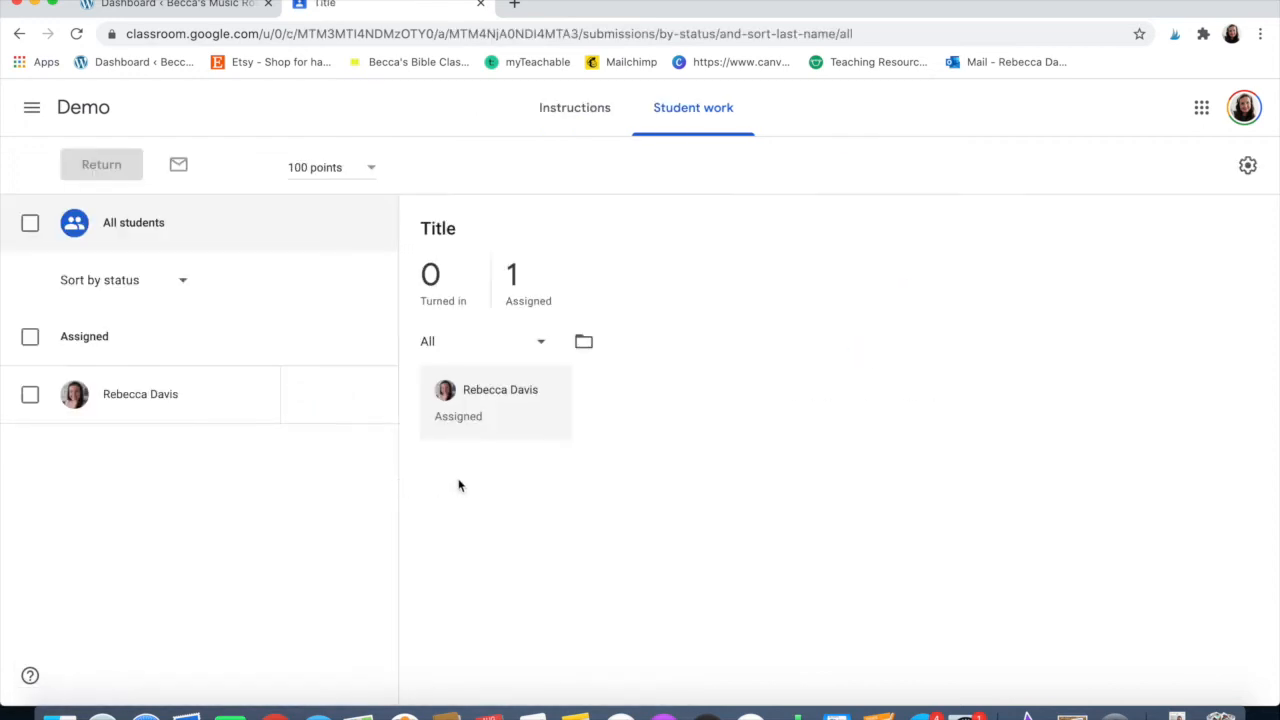
left_click(575, 124)
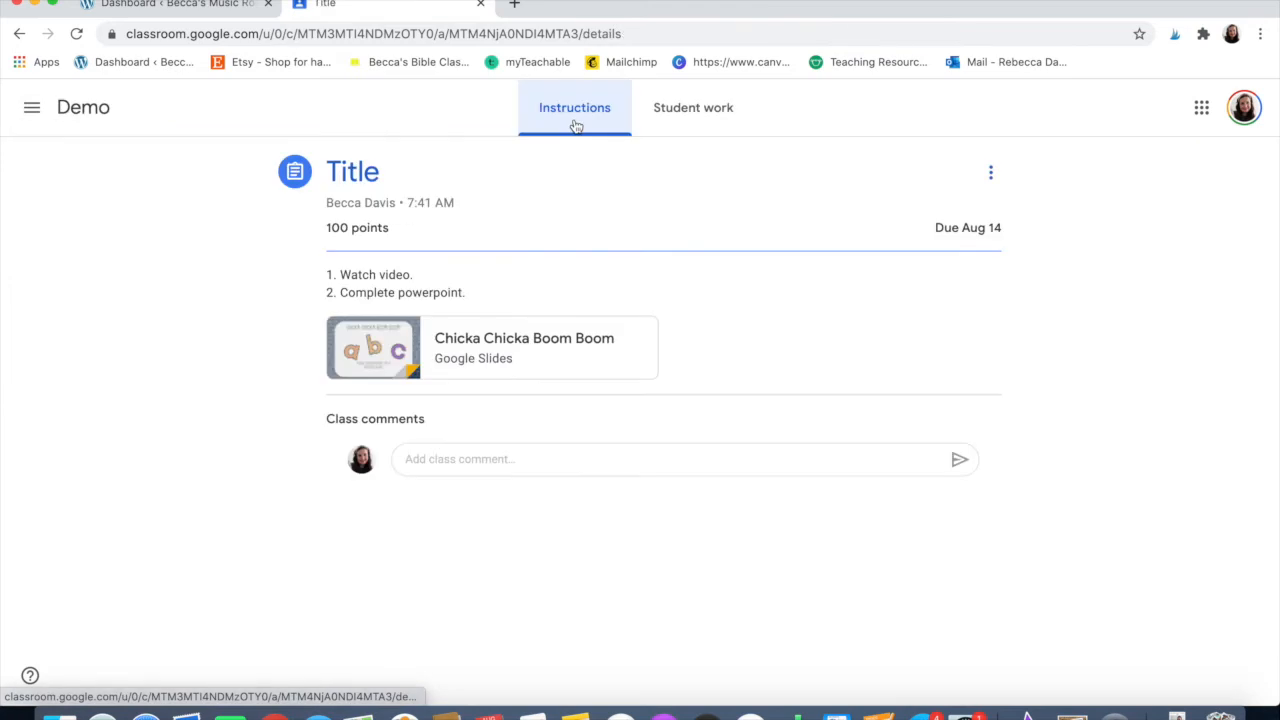
left_click(696, 114)
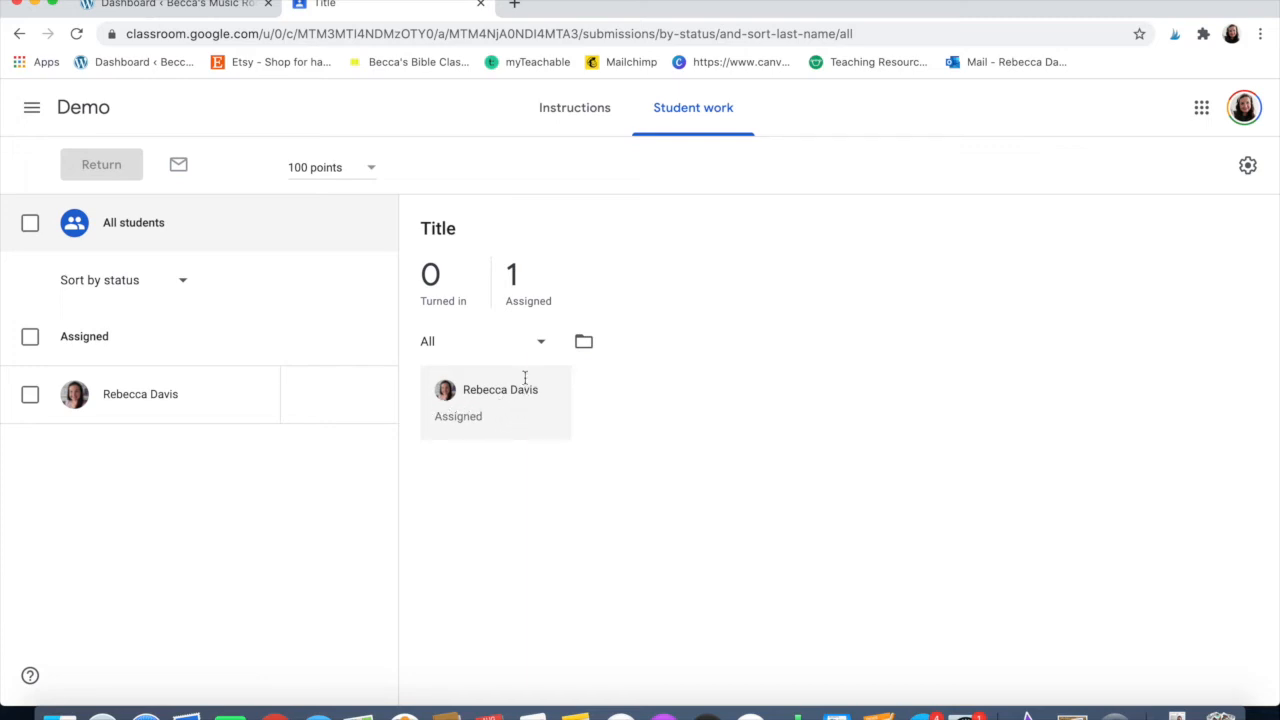
left_click(516, 280)
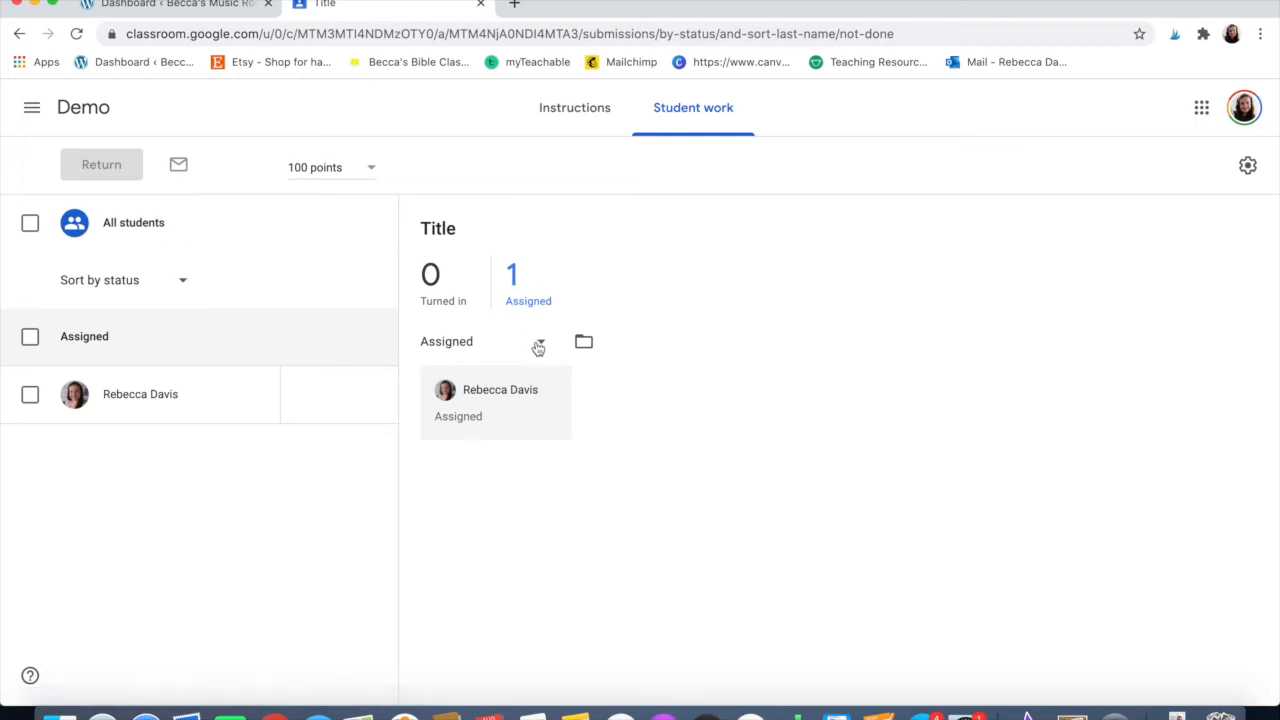
Open the student's copy of the Chicka Chicka Boom Boom slides from the student work page and view slides 5 and 8.
left_click(212, 410)
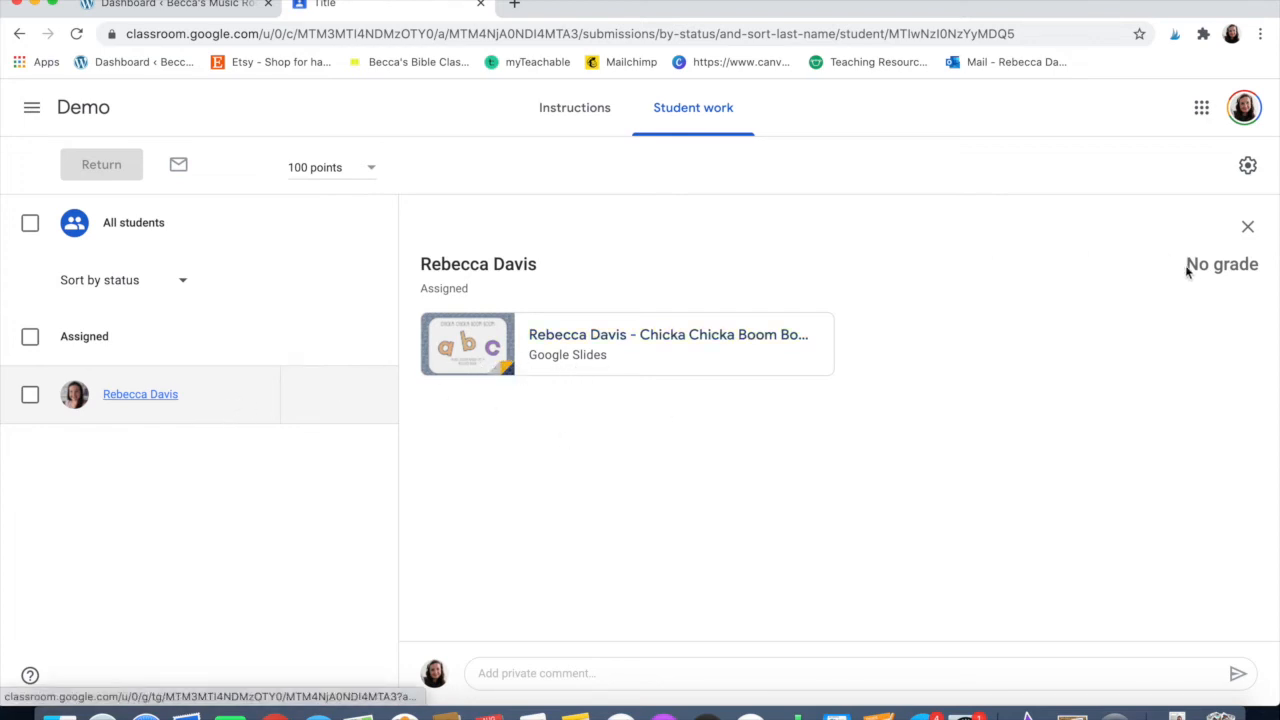
left_click(598, 343)
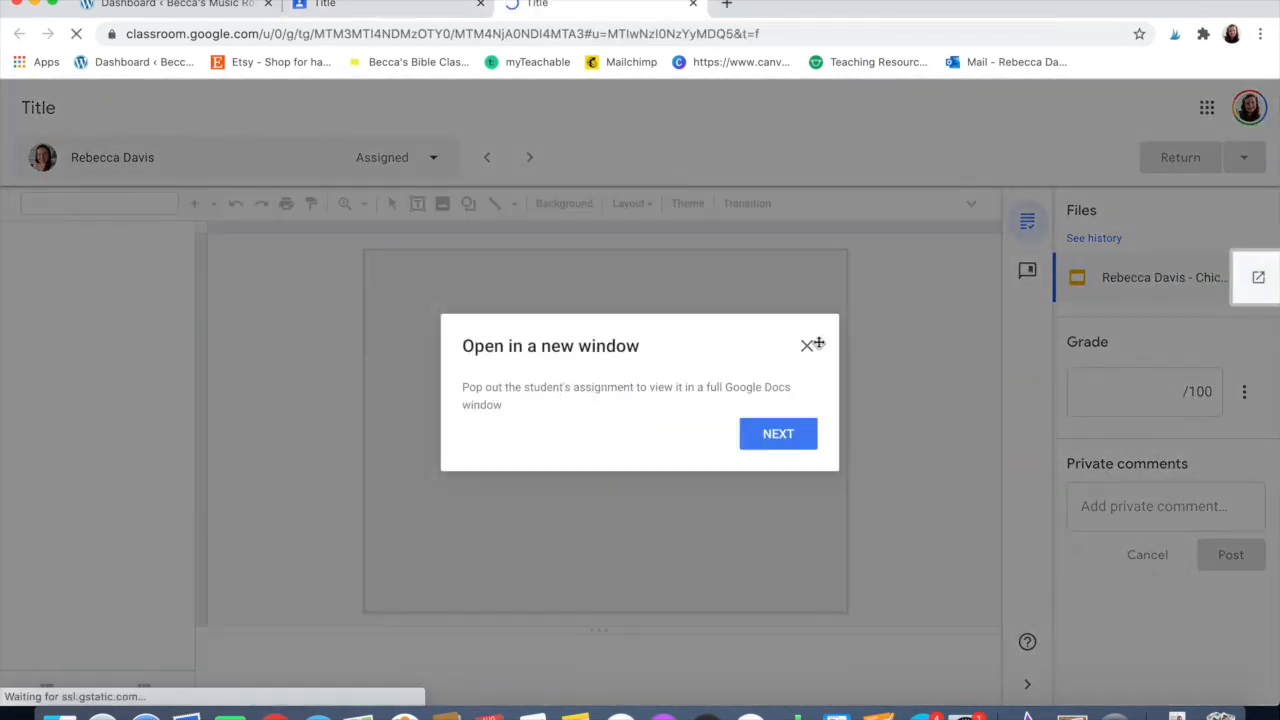
left_click(808, 345)
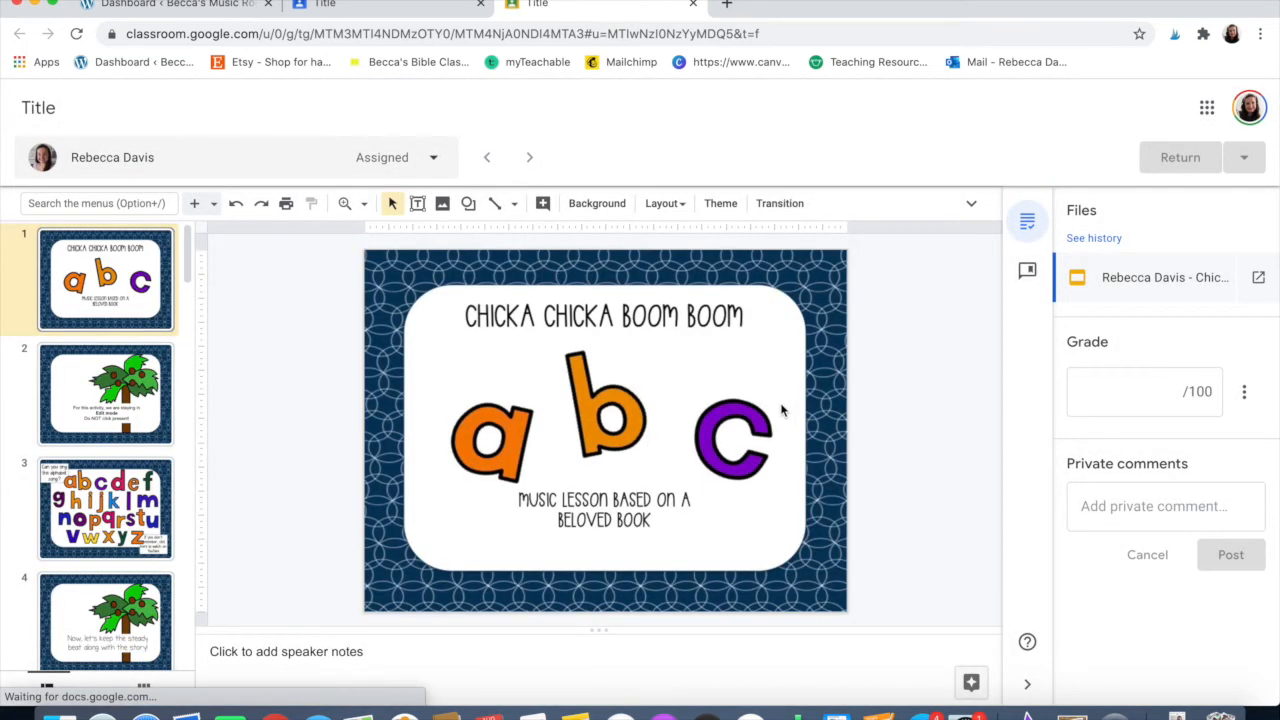
scroll(122, 566, "down", 3)
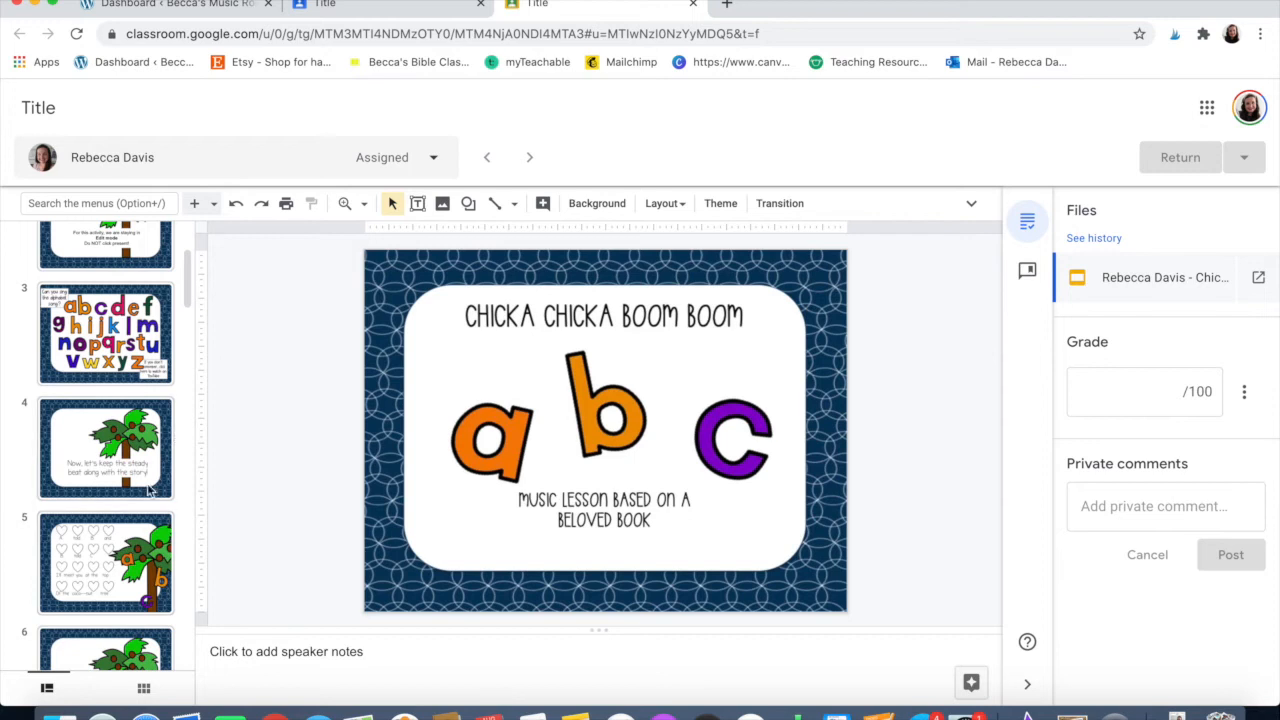
left_click(133, 557)
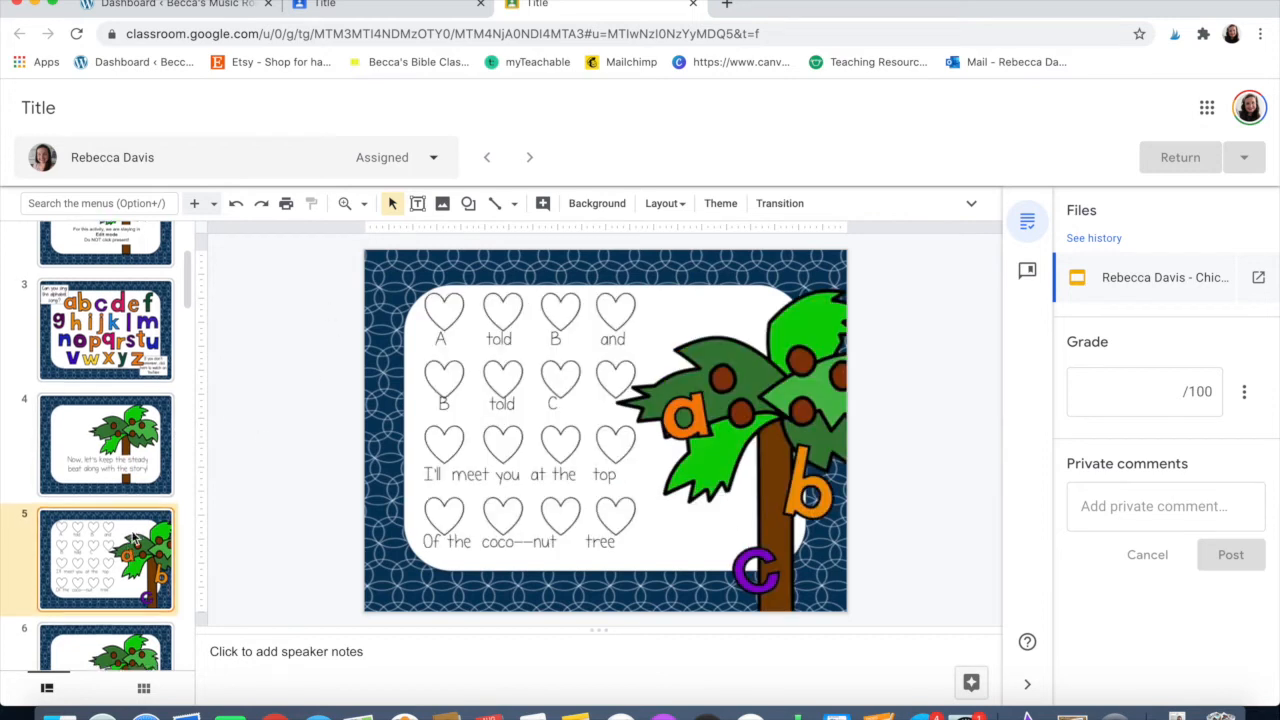
scroll(133, 540, "down", 5)
left_click(133, 598)
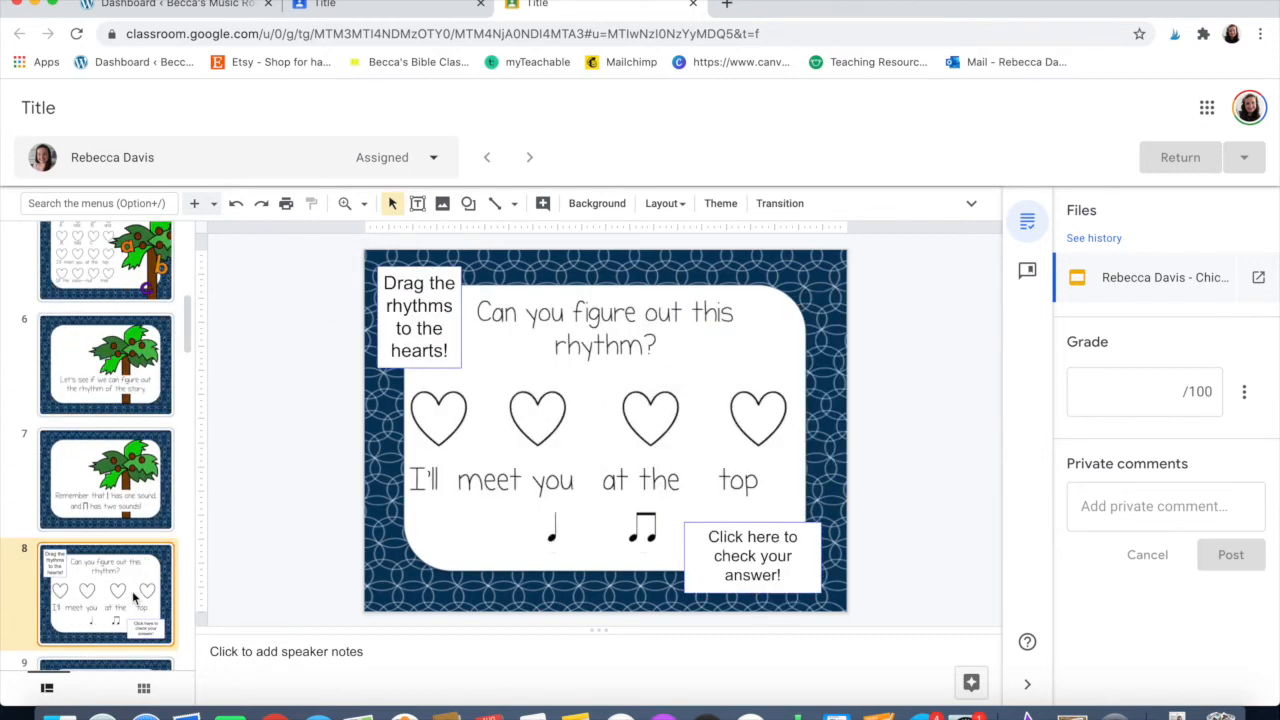
left_click(332, 5)
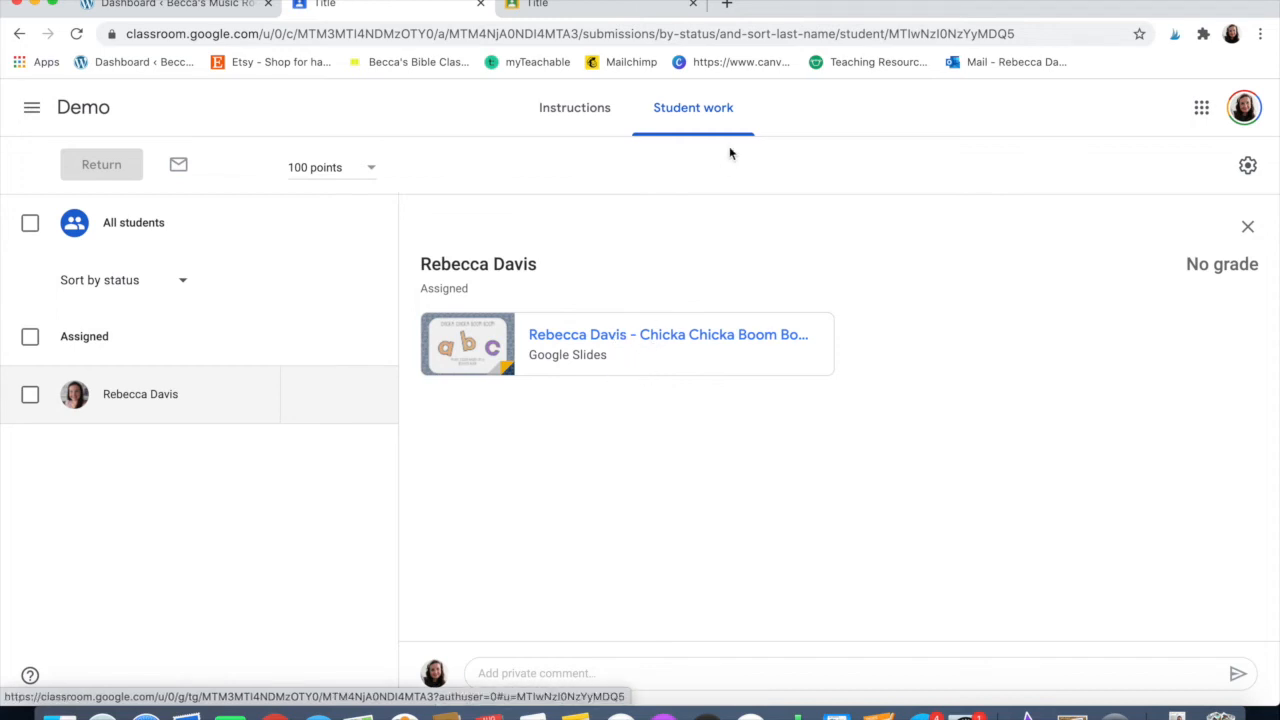
left_click(643, 14)
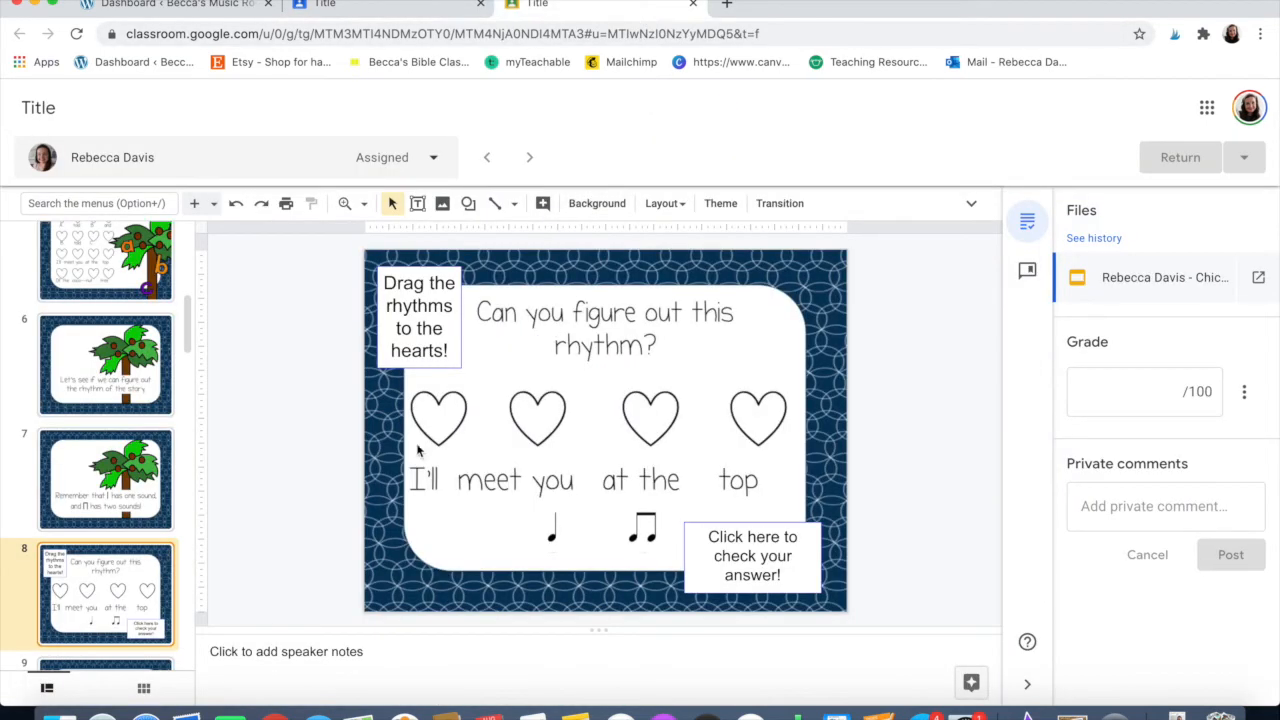
On slide 8, place a quarter note on the first and fourth hearts and paired eighth notes on the second and third.
left_click_drag(557, 523, 447, 418)
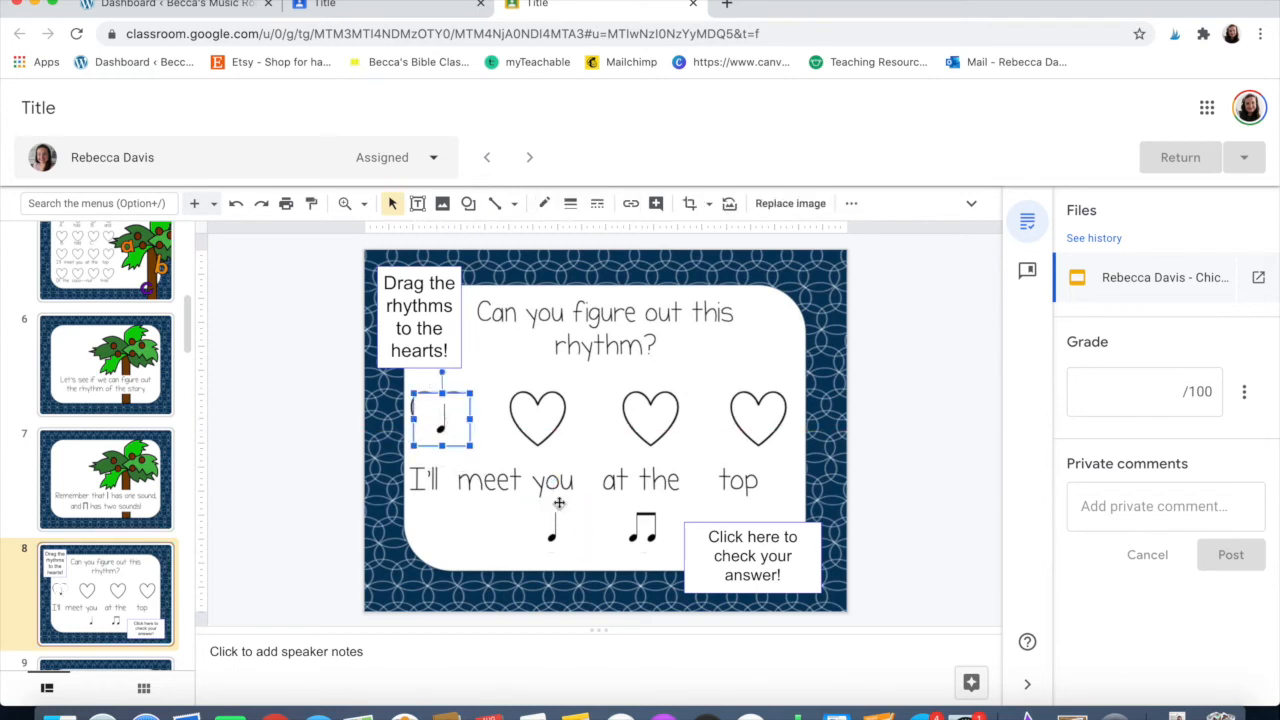
left_click_drag(634, 523, 651, 415)
left_click(578, 520)
left_click_drag(580, 520, 752, 430)
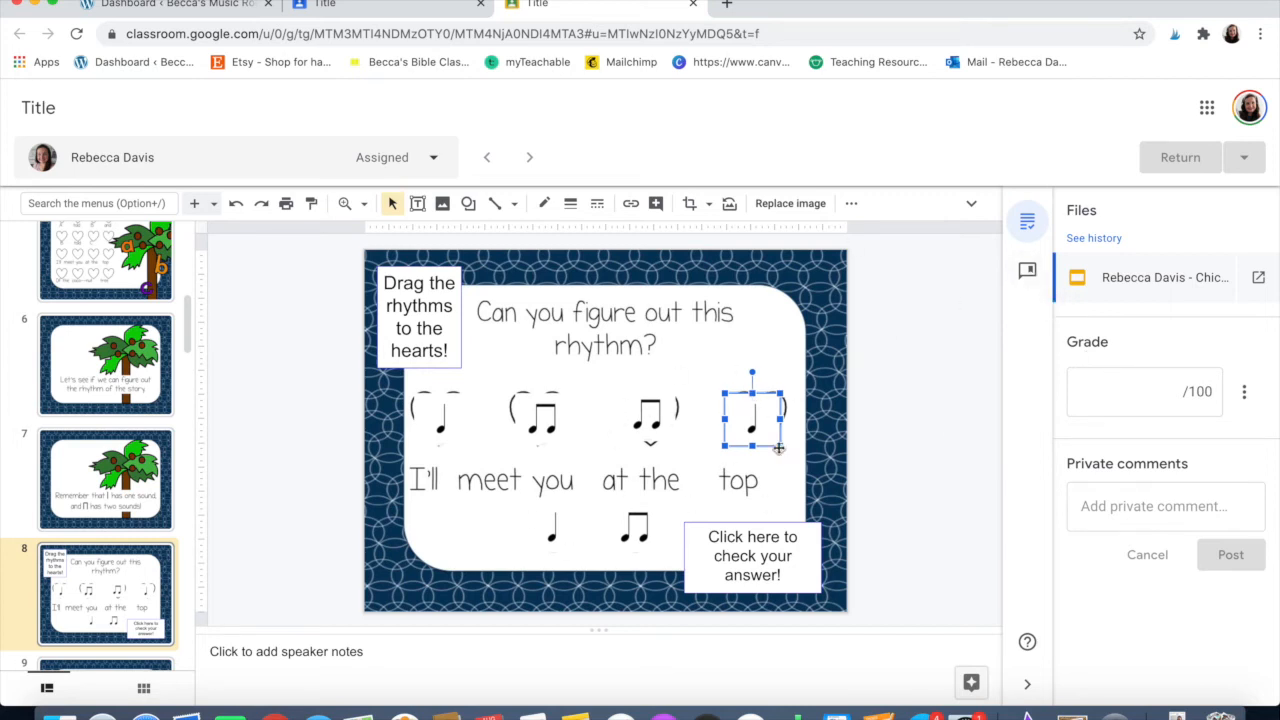
scroll(80, 600, "down", 1)
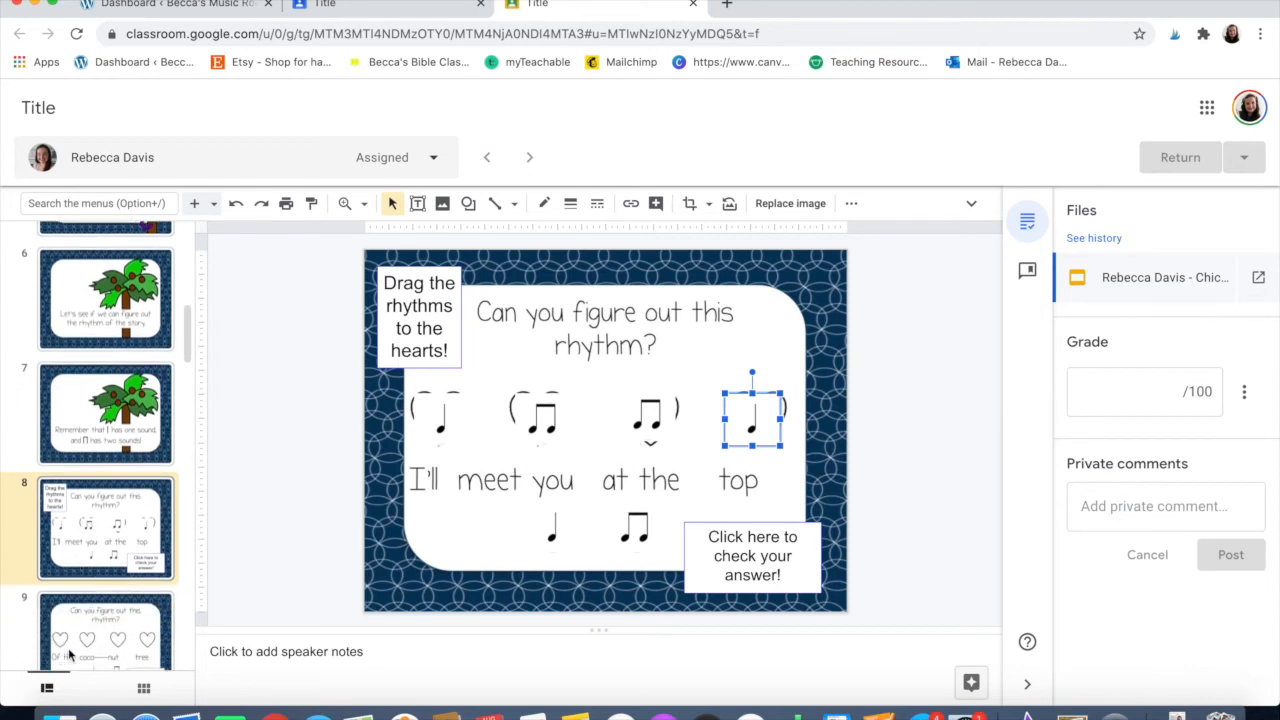
View slides 9 and 8 of the student's copy, and check the grade field and its options on the student work page.
left_click(70, 655)
left_click(110, 508)
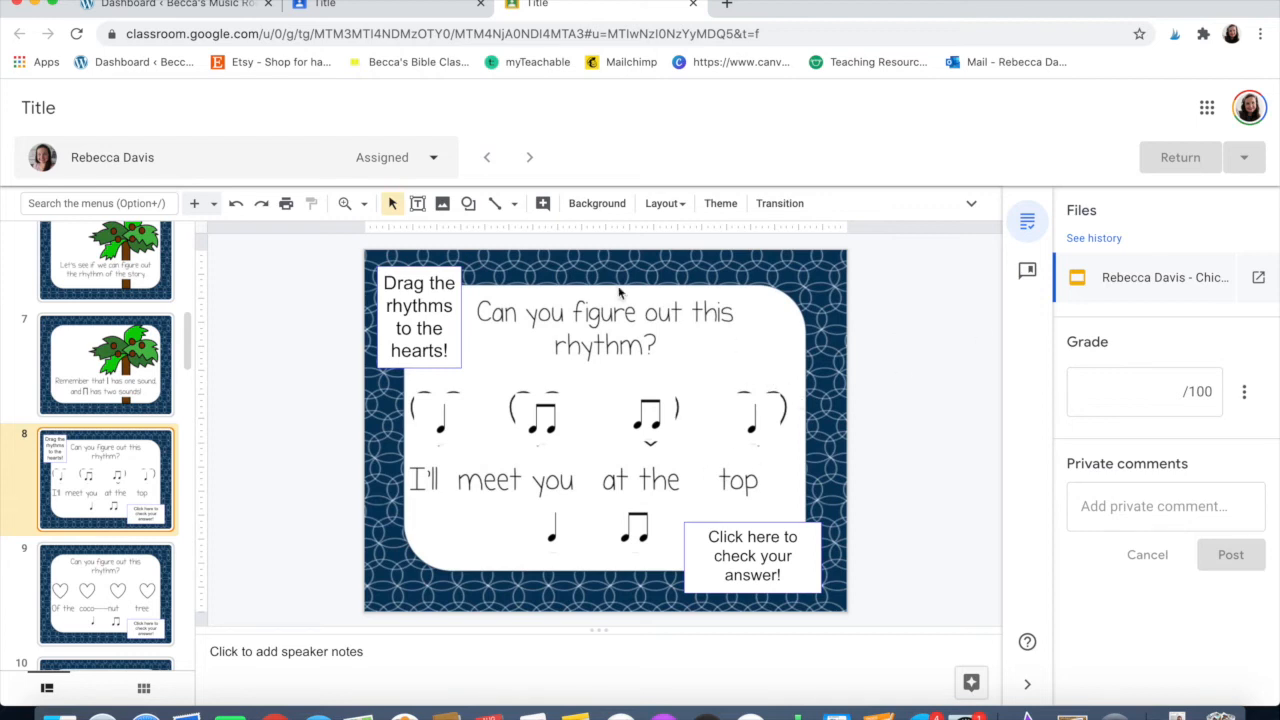
left_click(396, 14)
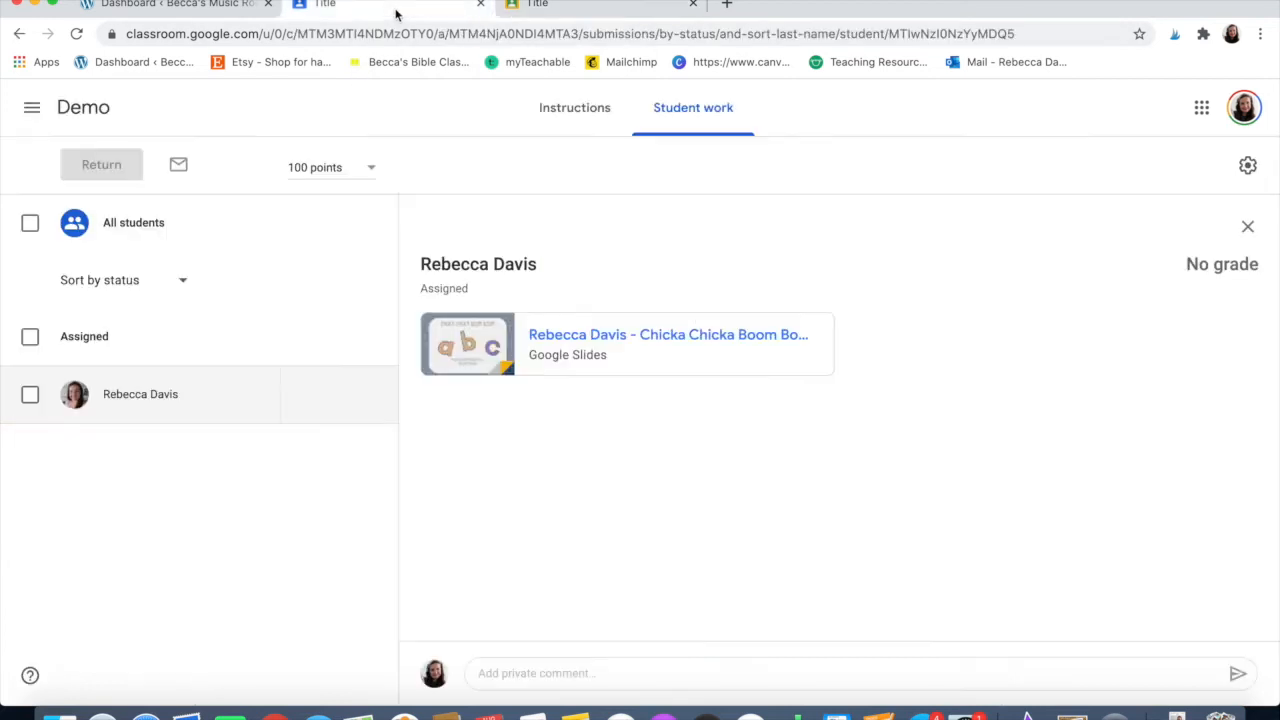
mouse_move(381, 393)
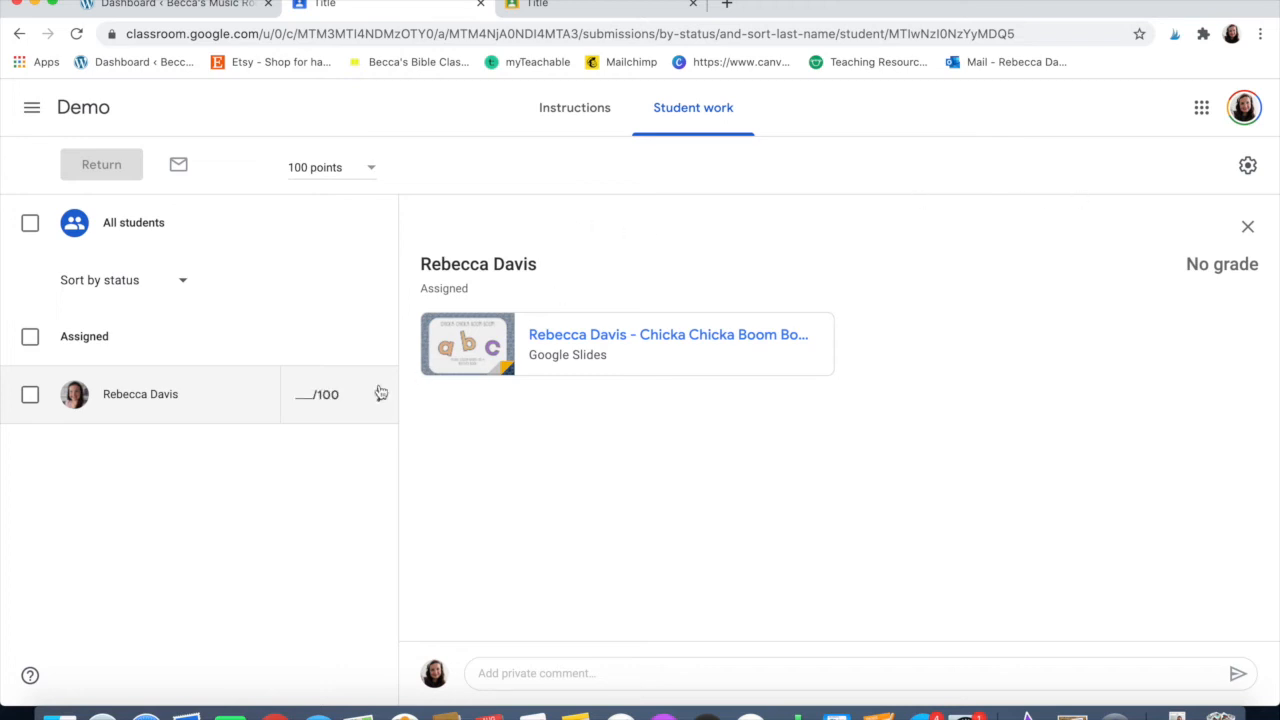
left_click(308, 396)
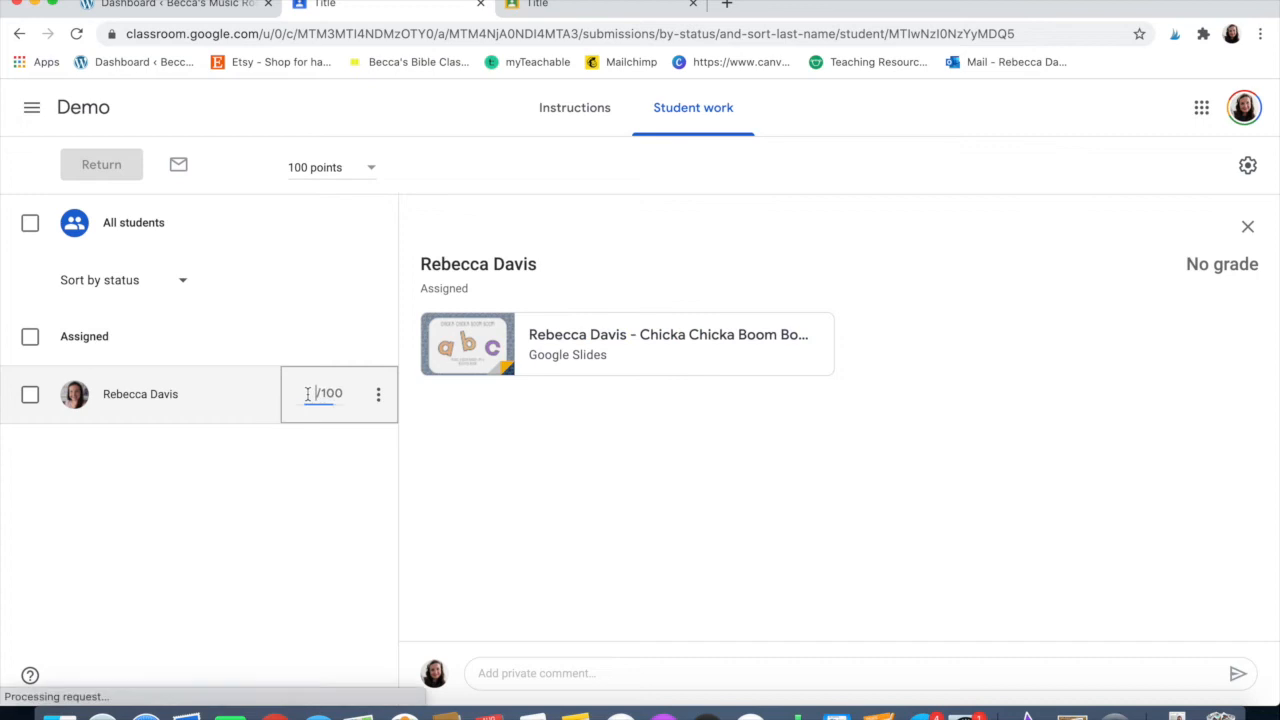
left_click(379, 396)
left_click(498, 460)
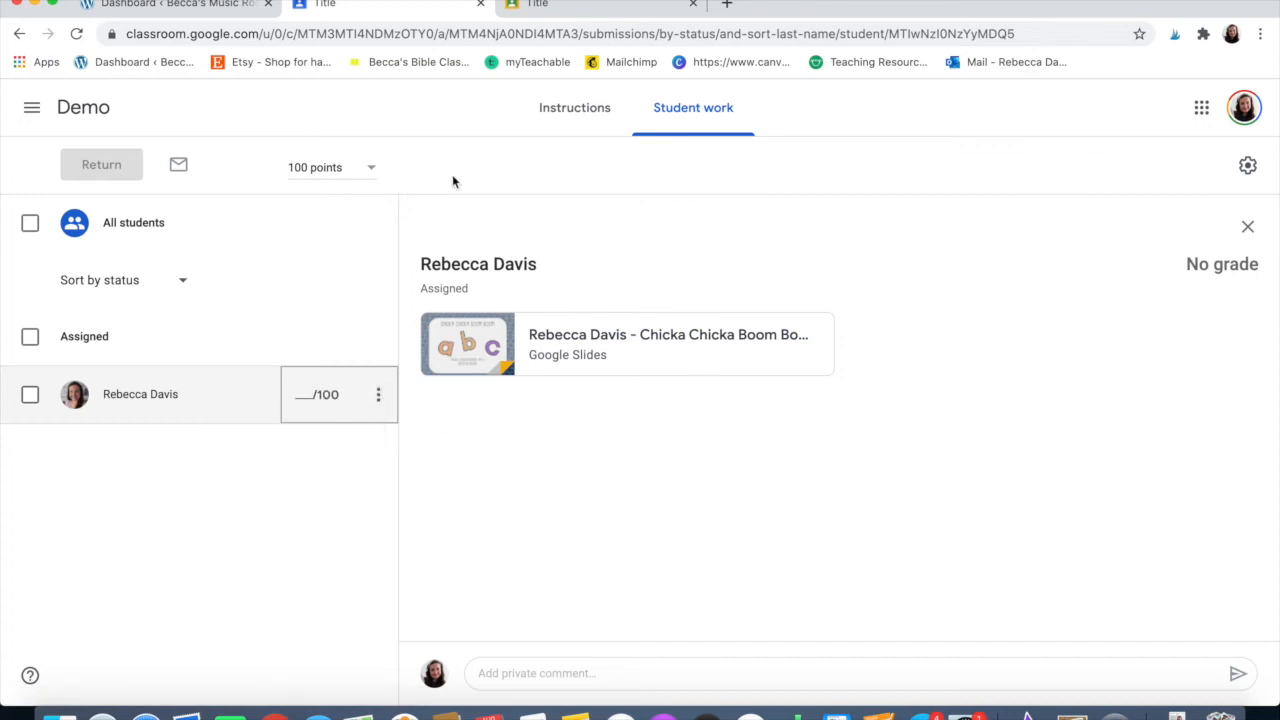
View the assignment's instructions, return to the Demo class and open its gradebook, dismissing the grading system tip.
left_click(571, 107)
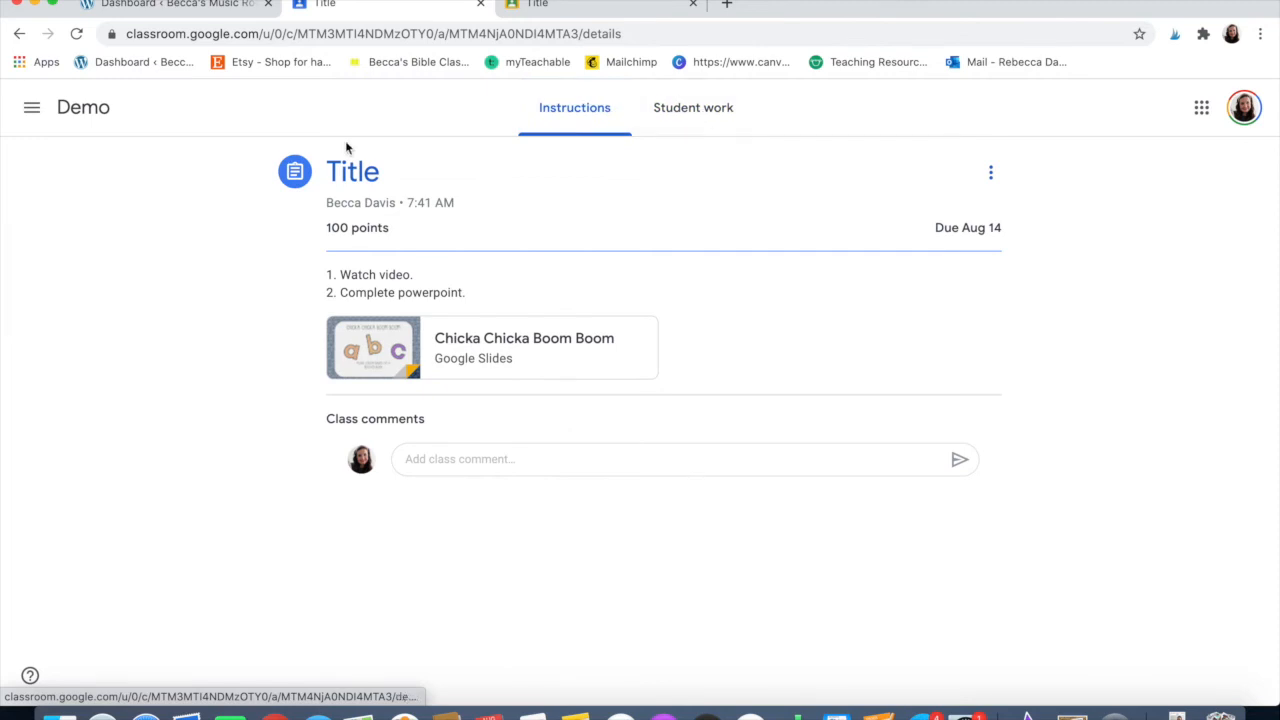
left_click(89, 112)
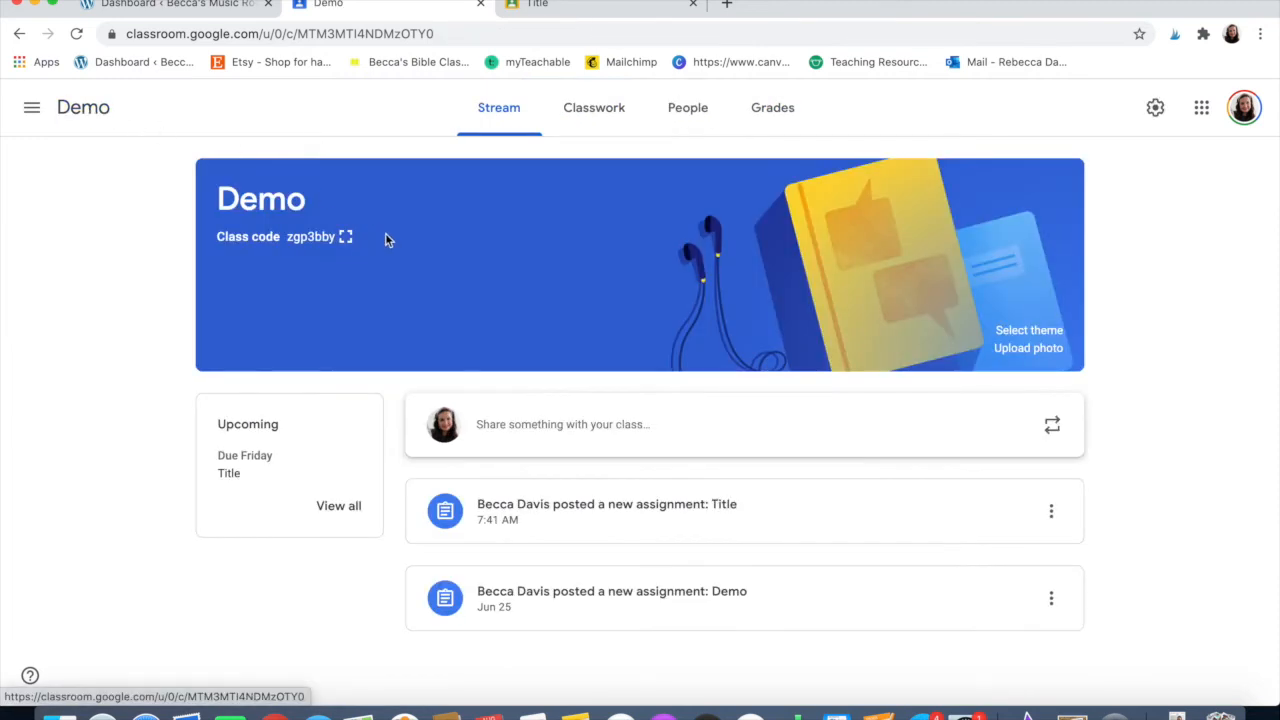
left_click(697, 120)
left_click(752, 122)
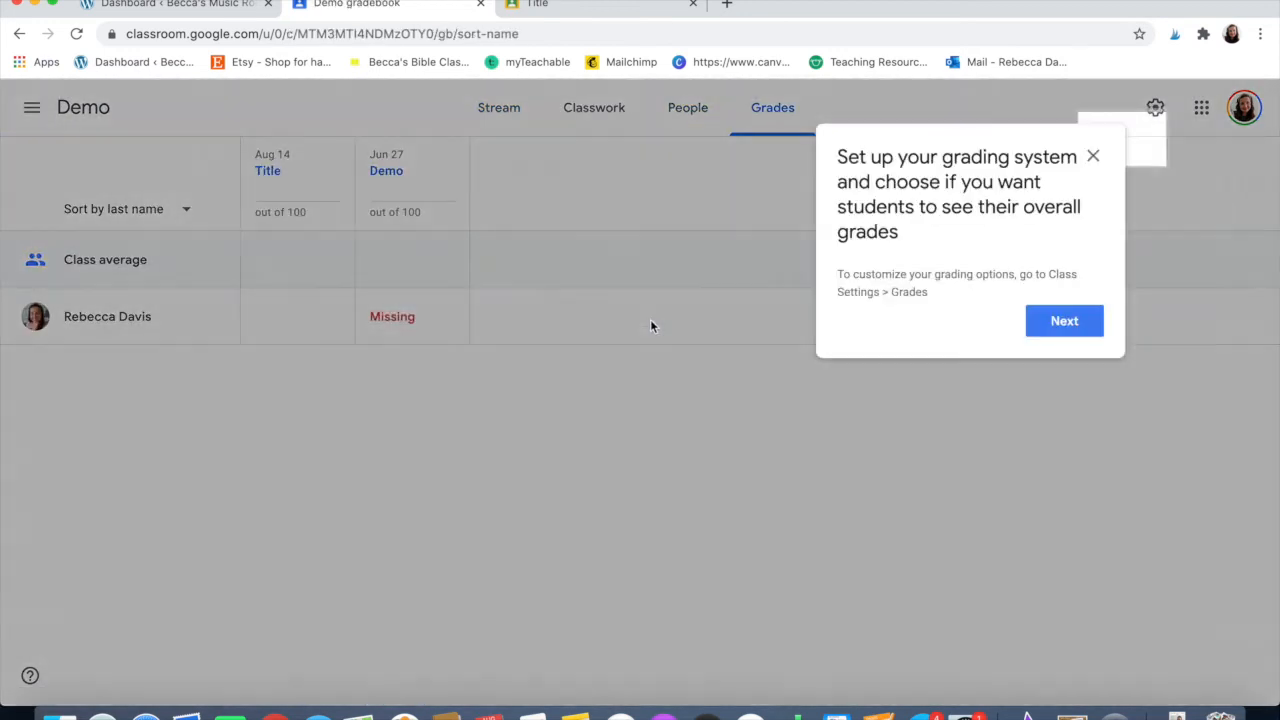
left_click(1092, 157)
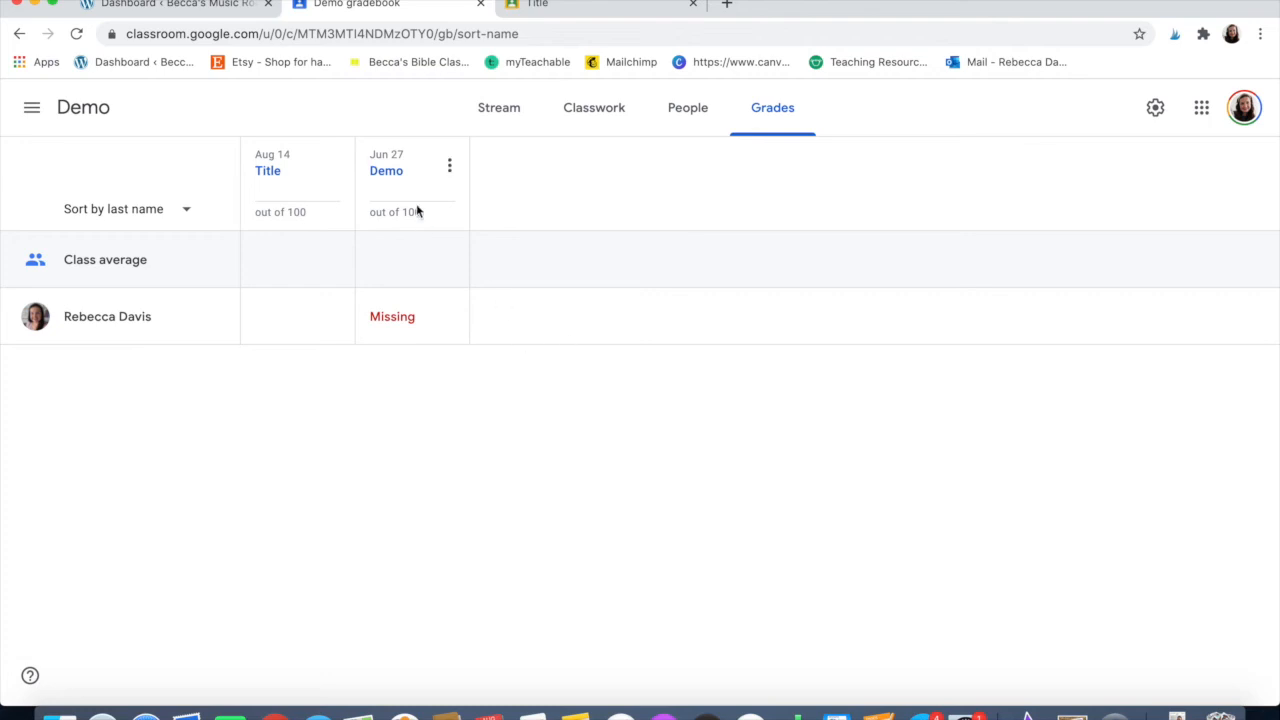
Open the Demo class settings and review the class details and the Stream posting and commenting permissions.
left_click(1148, 116)
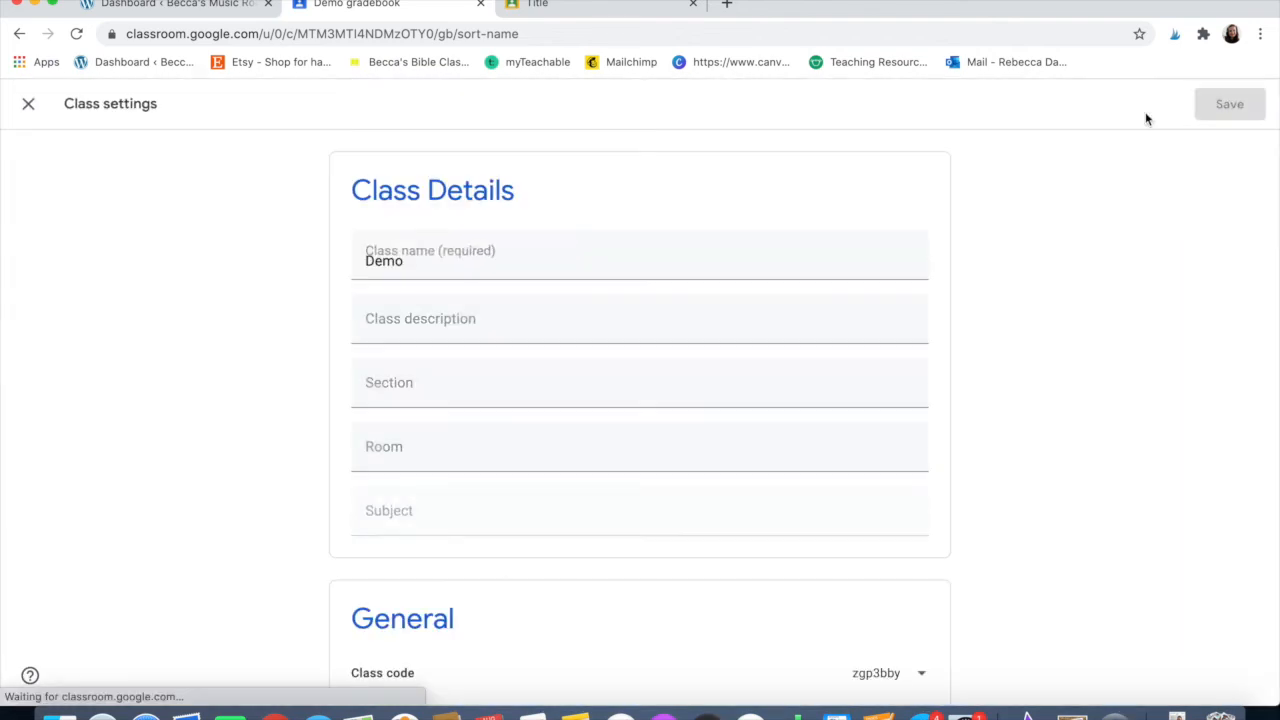
left_click(28, 104)
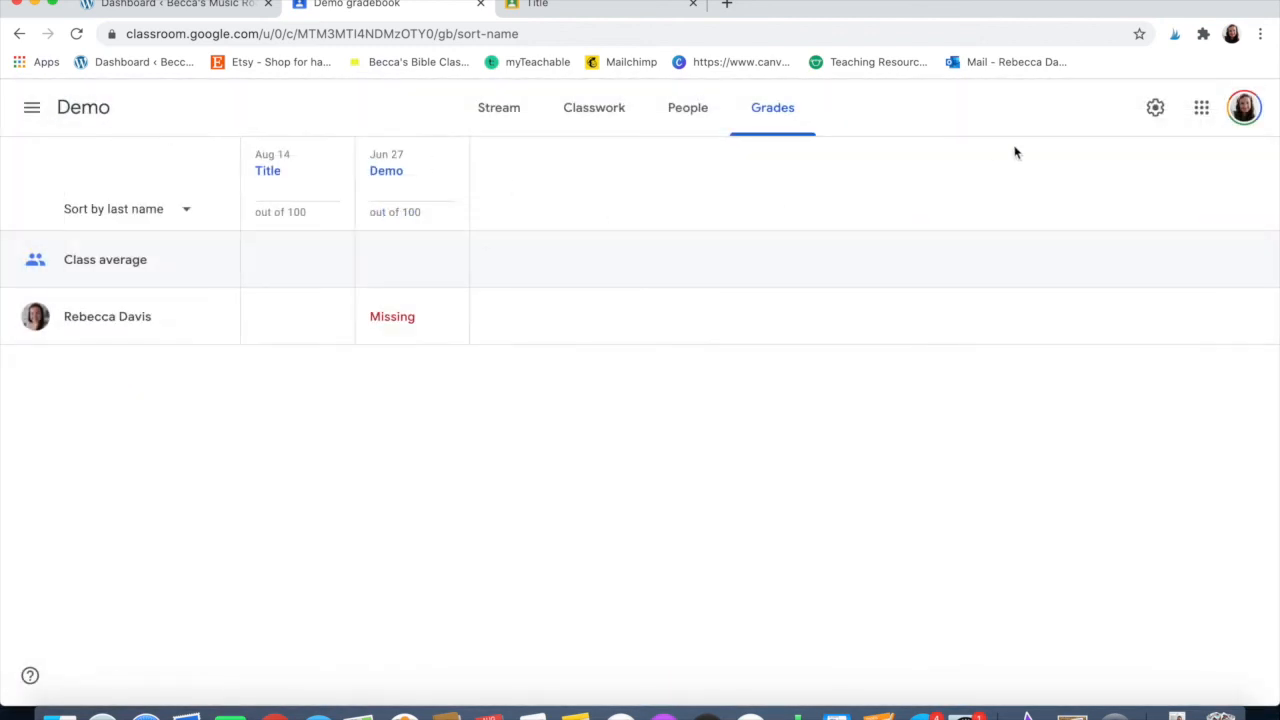
left_click(1158, 112)
scroll(870, 325, "down", 1)
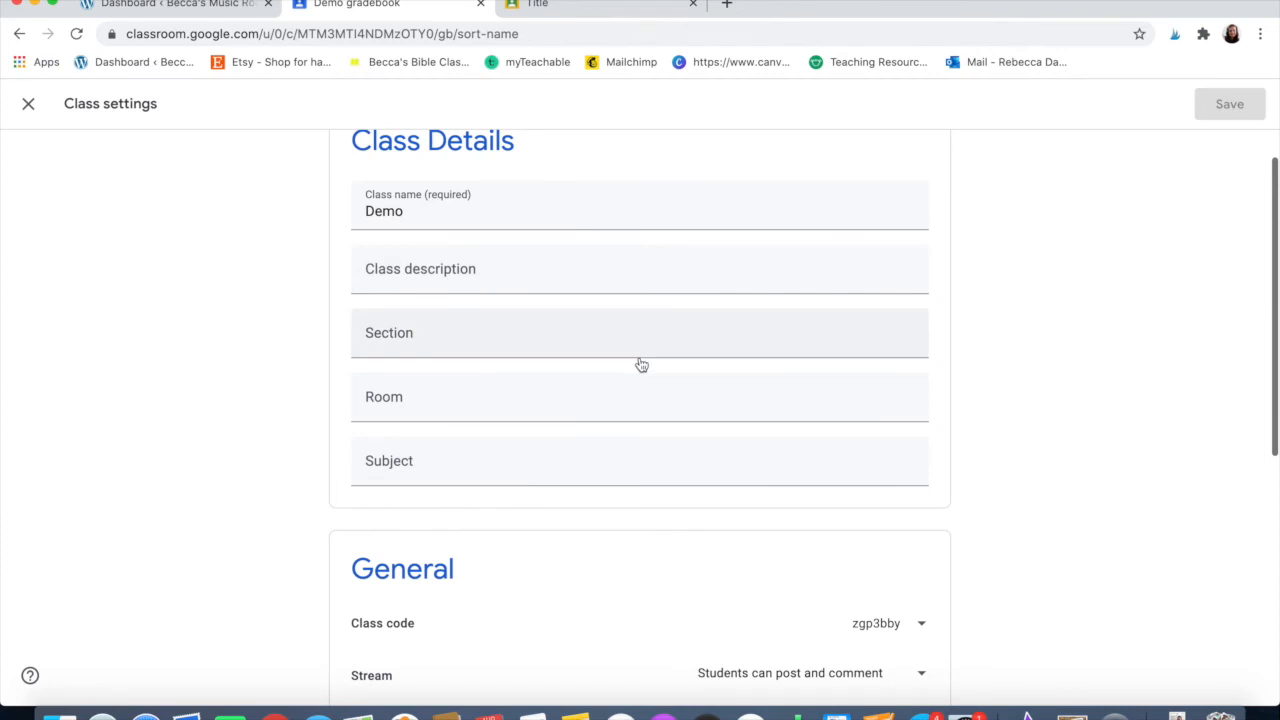
scroll(640, 360, "down", 5)
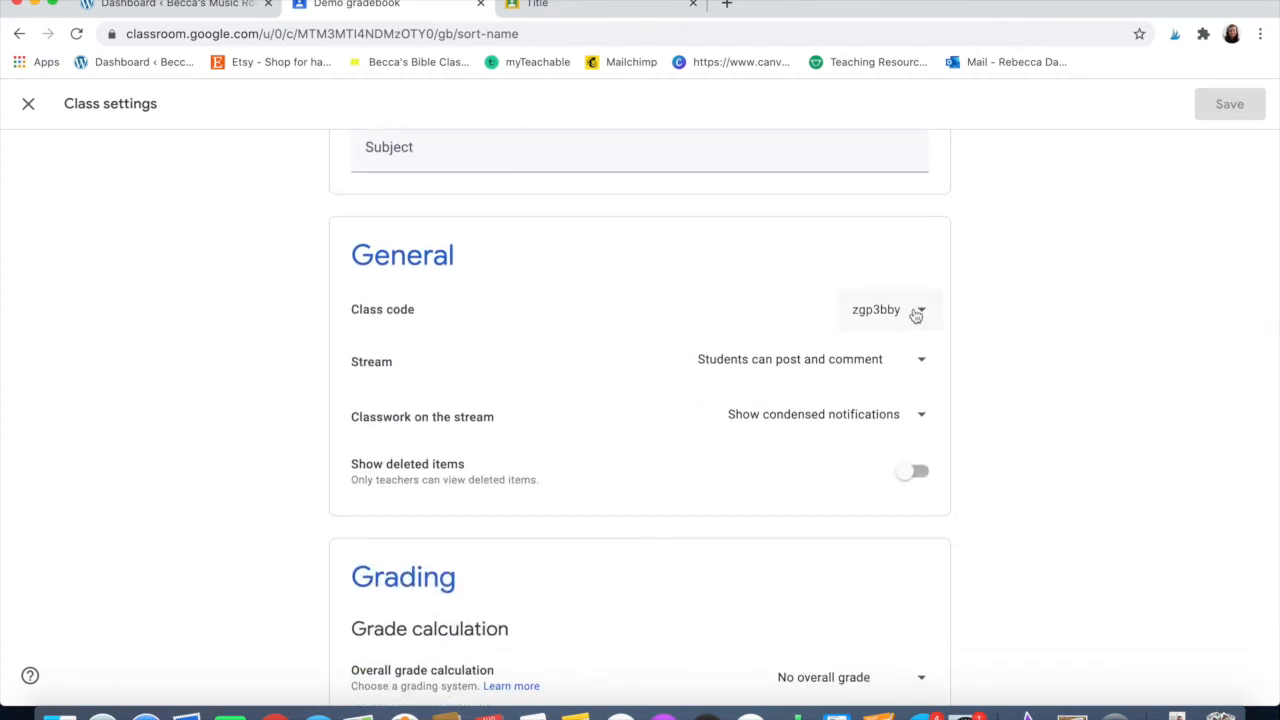
left_click(920, 361)
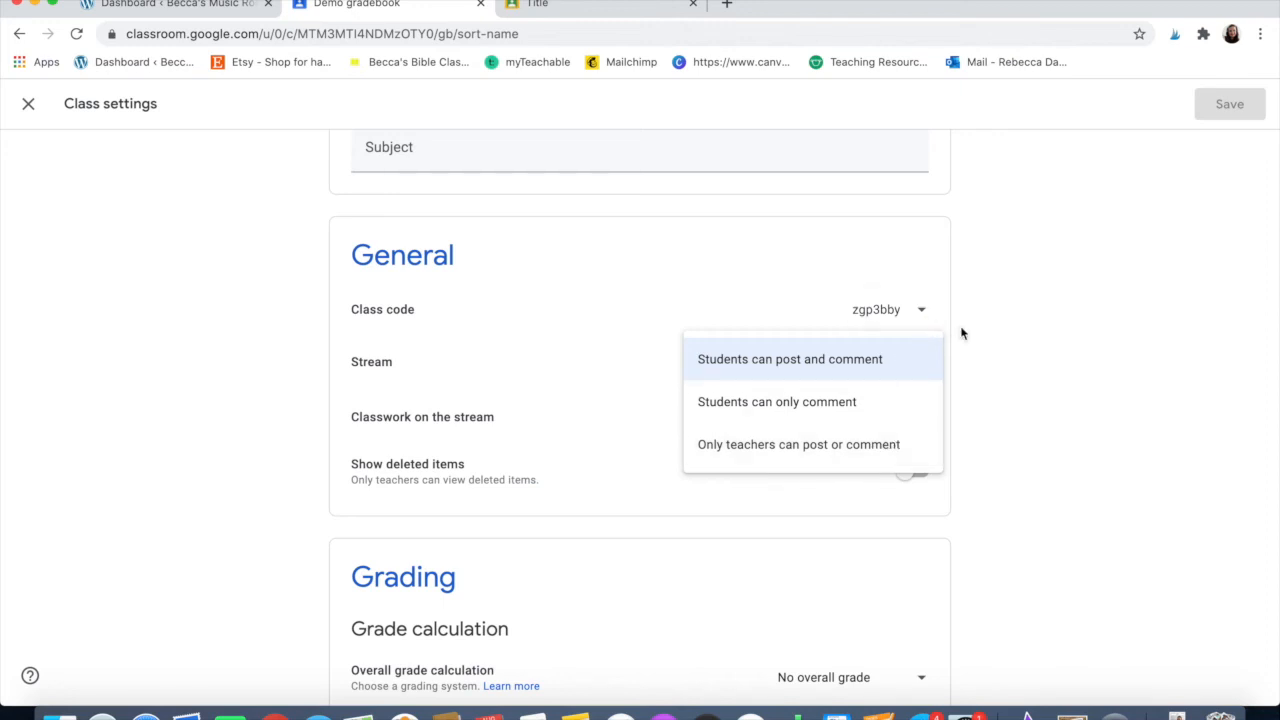
left_click(871, 361)
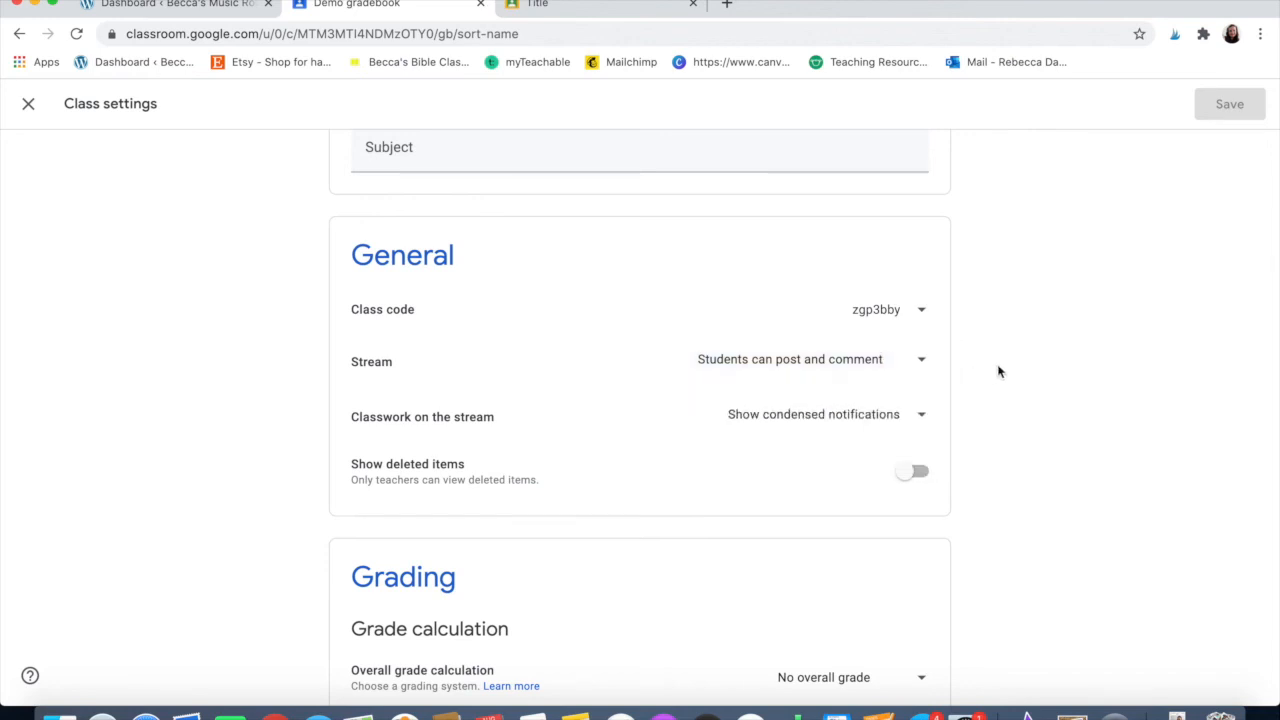
Check the classwork notification choices and the grading settings, and close the class settings without changing anything.
scroll(991, 391, "down", 2)
left_click(925, 274)
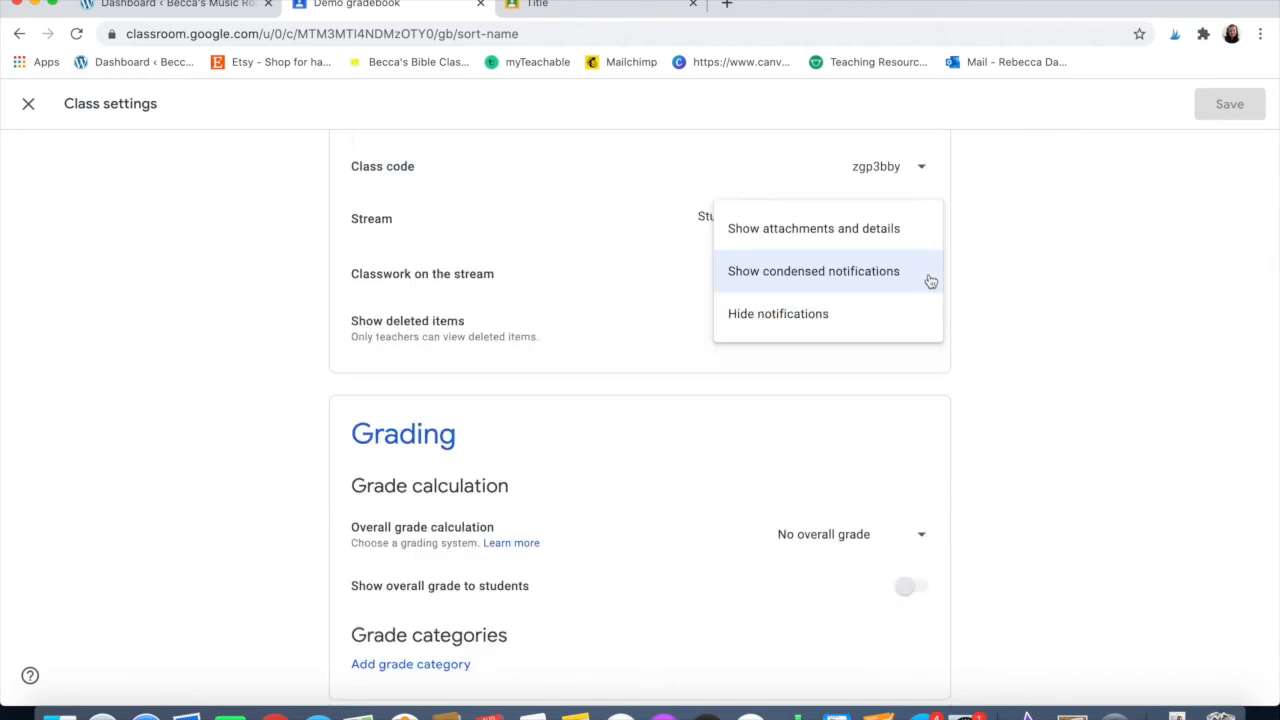
left_click(988, 282)
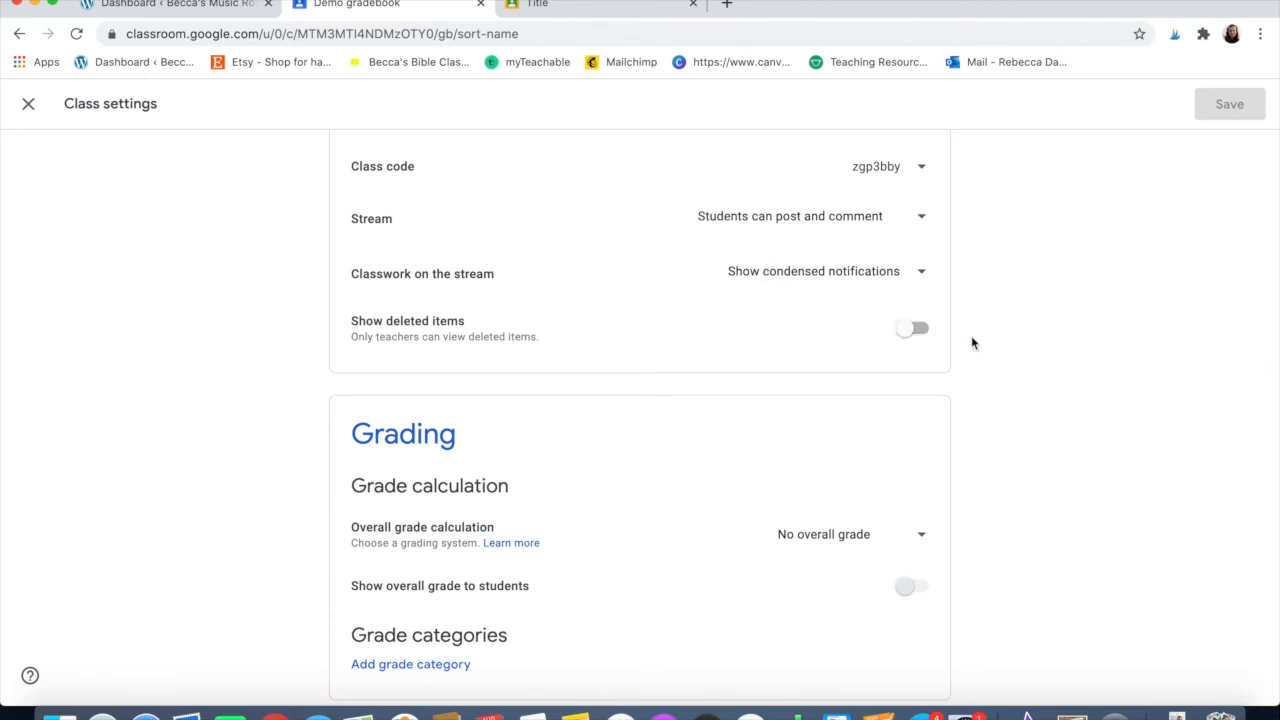
scroll(971, 343, "down", 1)
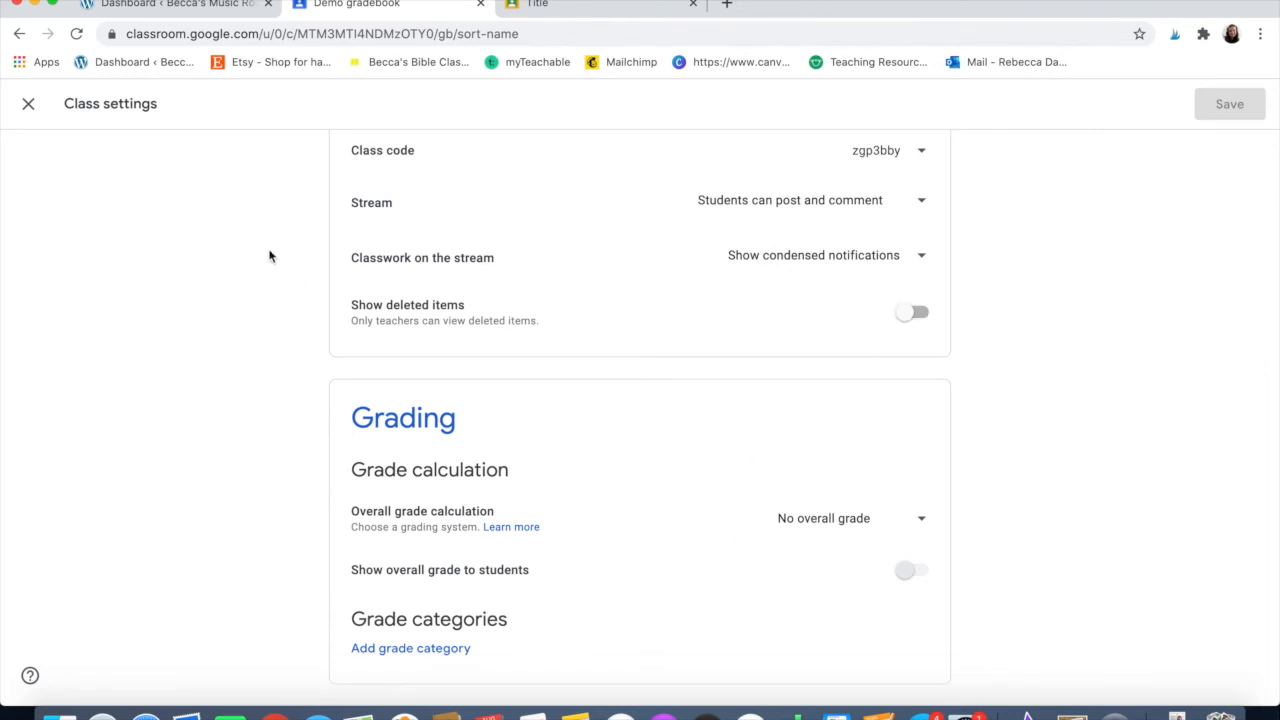
scroll(269, 256, "up", 10)
left_click(29, 104)
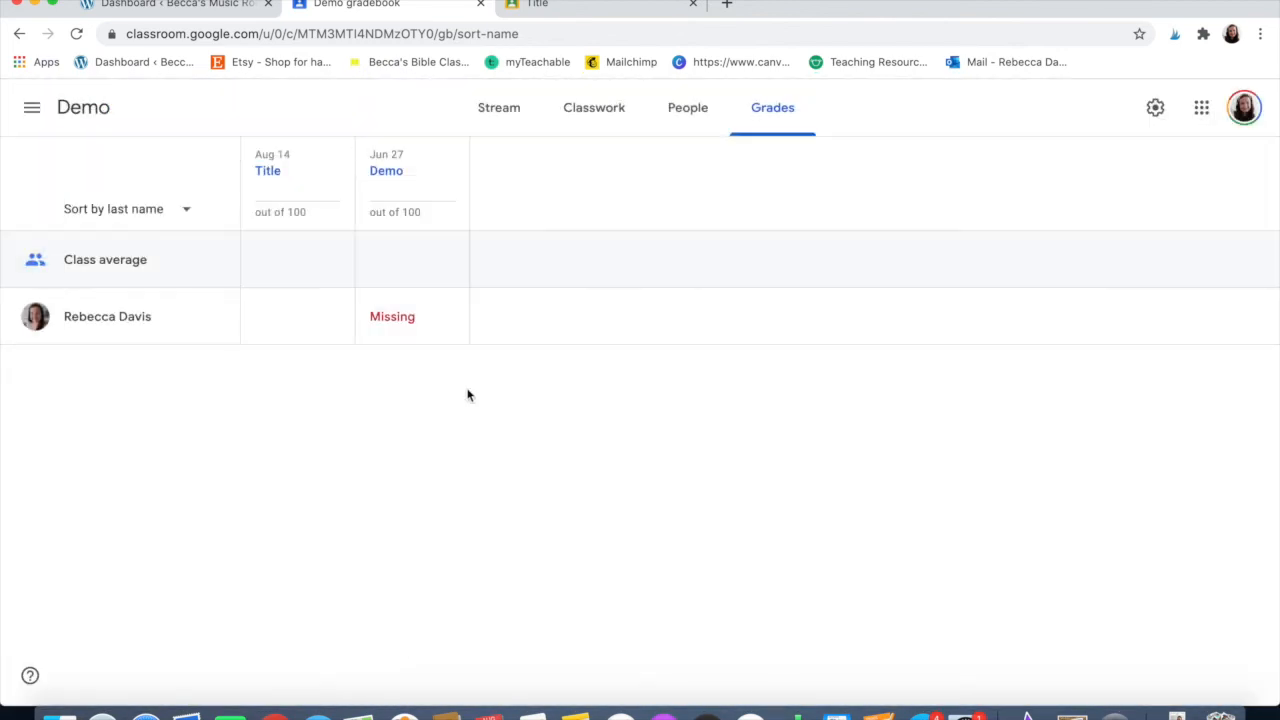
Start a new quiz assignment in the Demo class's classwork and dismiss the rubric tip.
left_click(72, 114)
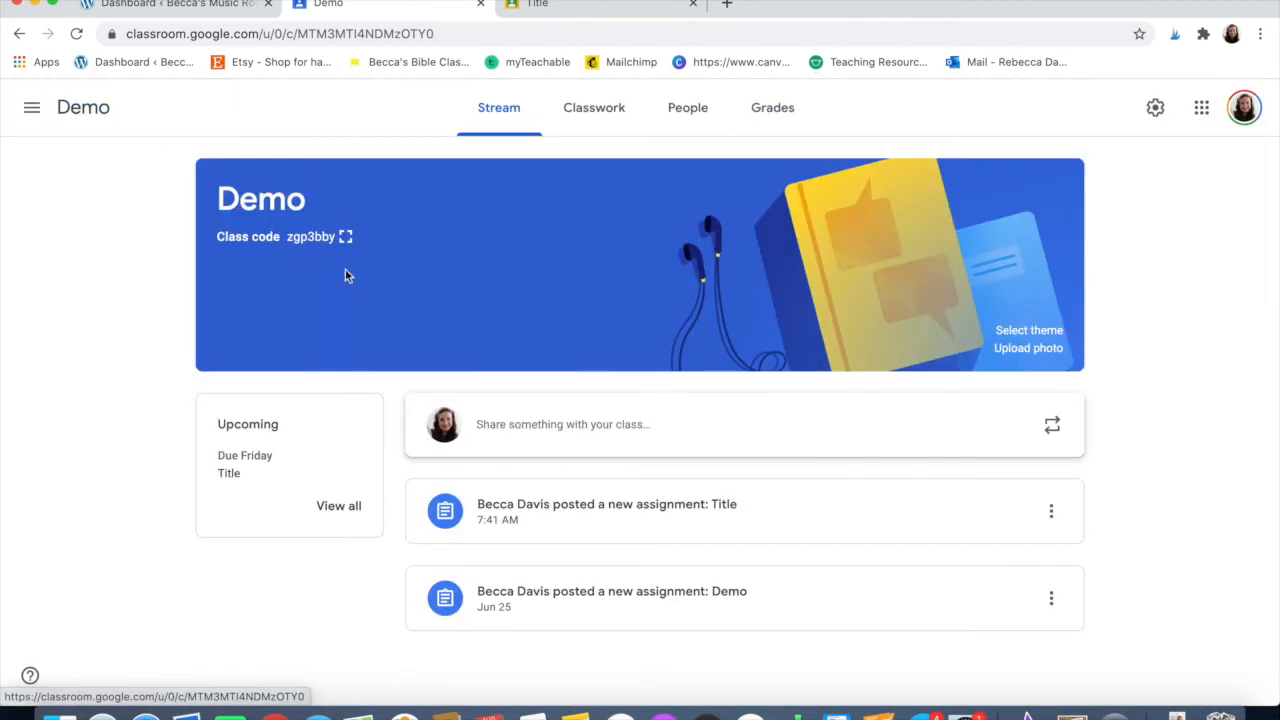
scroll(265, 503, "down", 1)
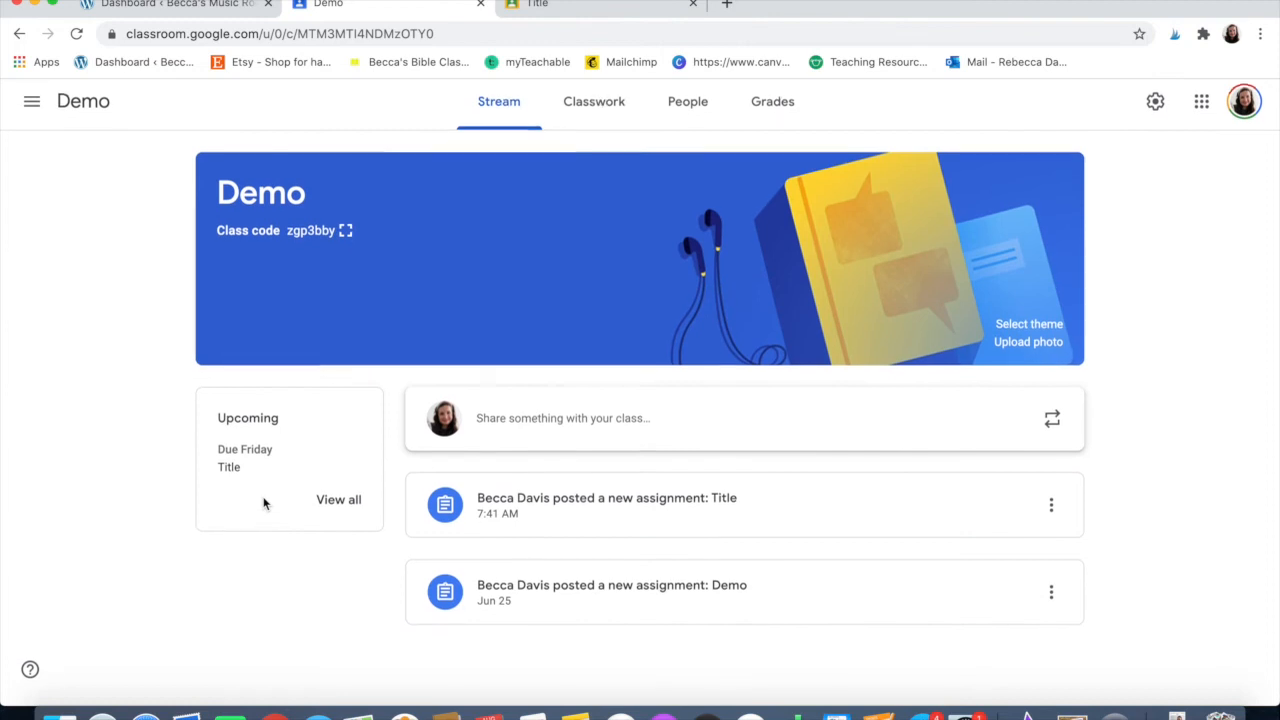
left_click(594, 100)
left_click(381, 188)
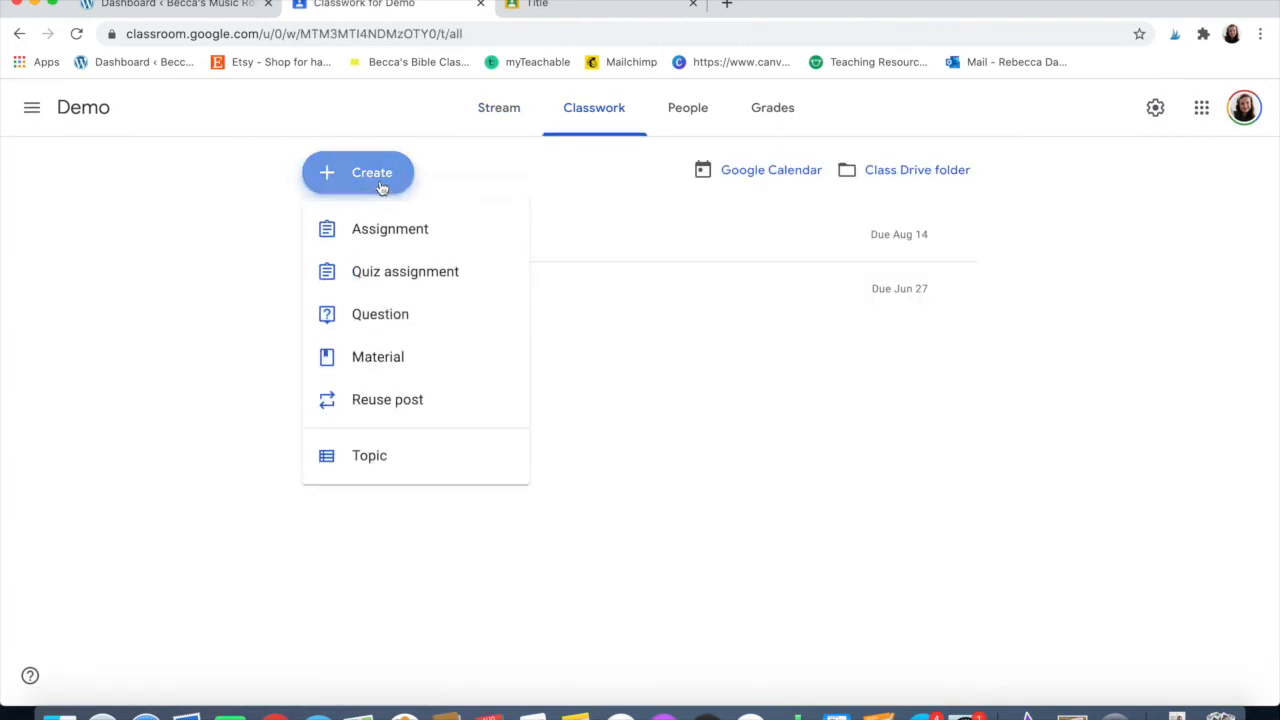
left_click(392, 270)
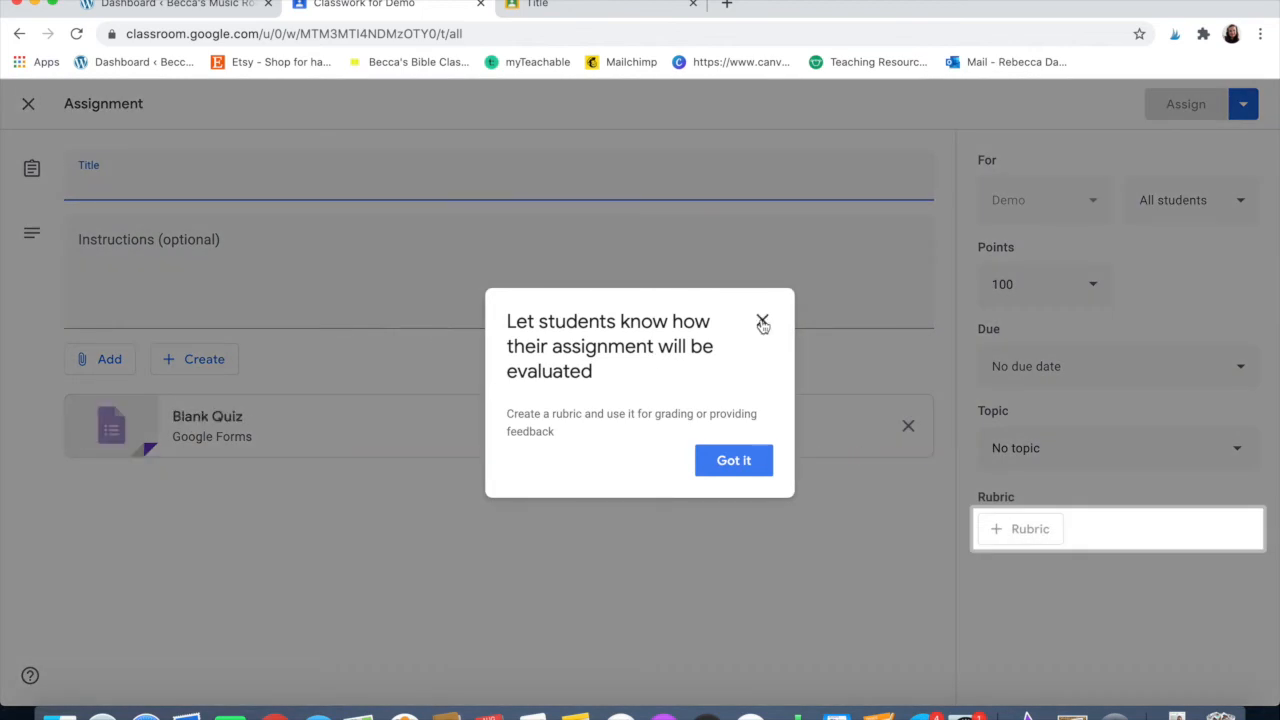
left_click(763, 323)
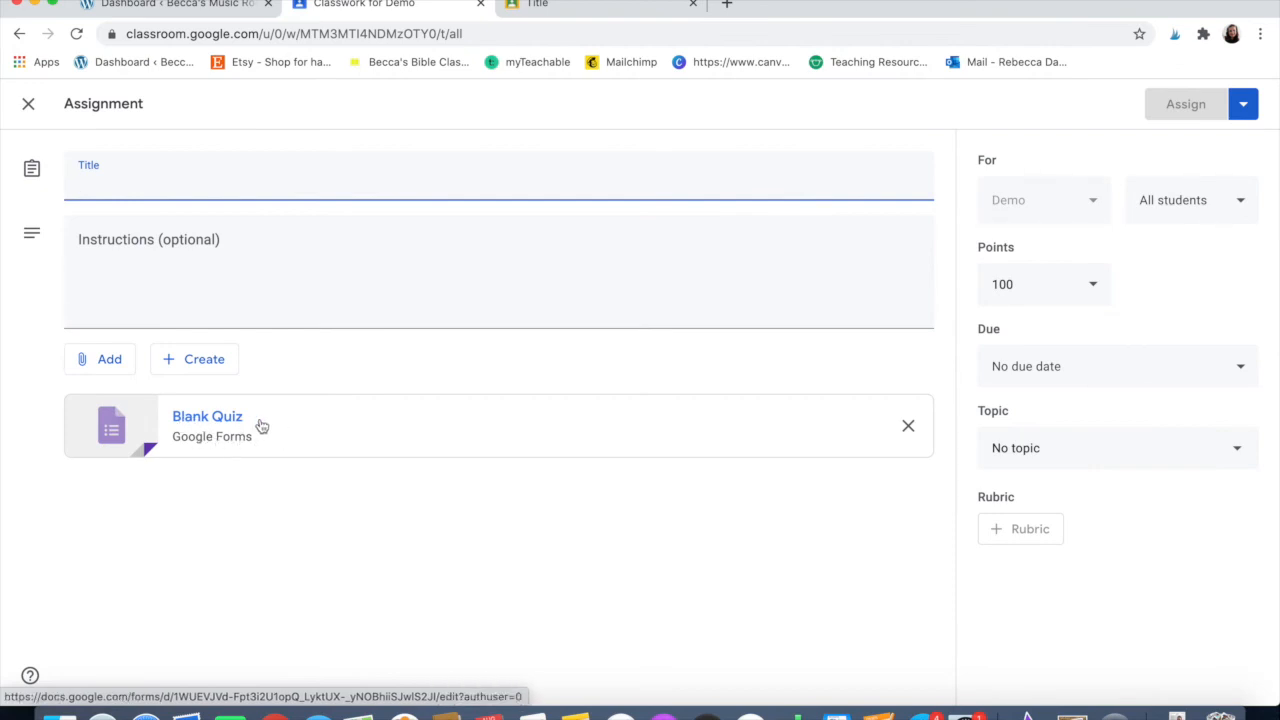
Title the assignment "Quiz" and enter "1. Take the quiz." as its instructions.
type("Quiz")
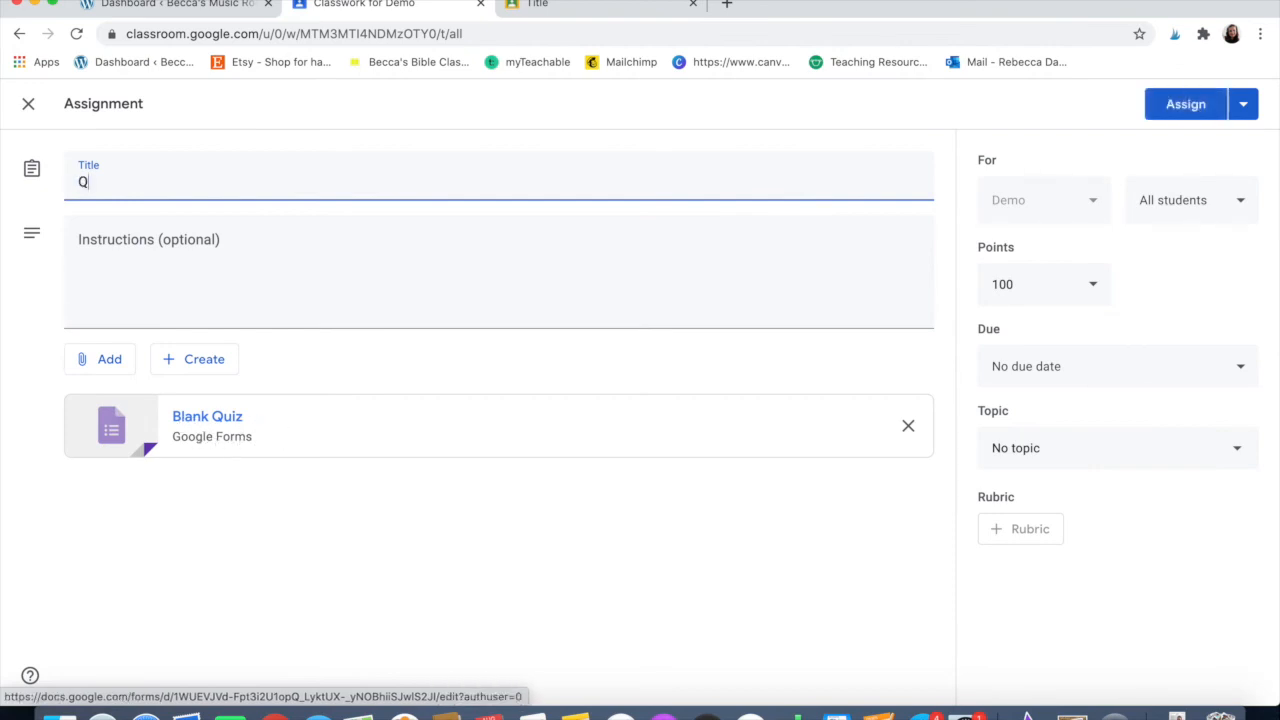
left_click(204, 272)
type("1. Take the quiz.")
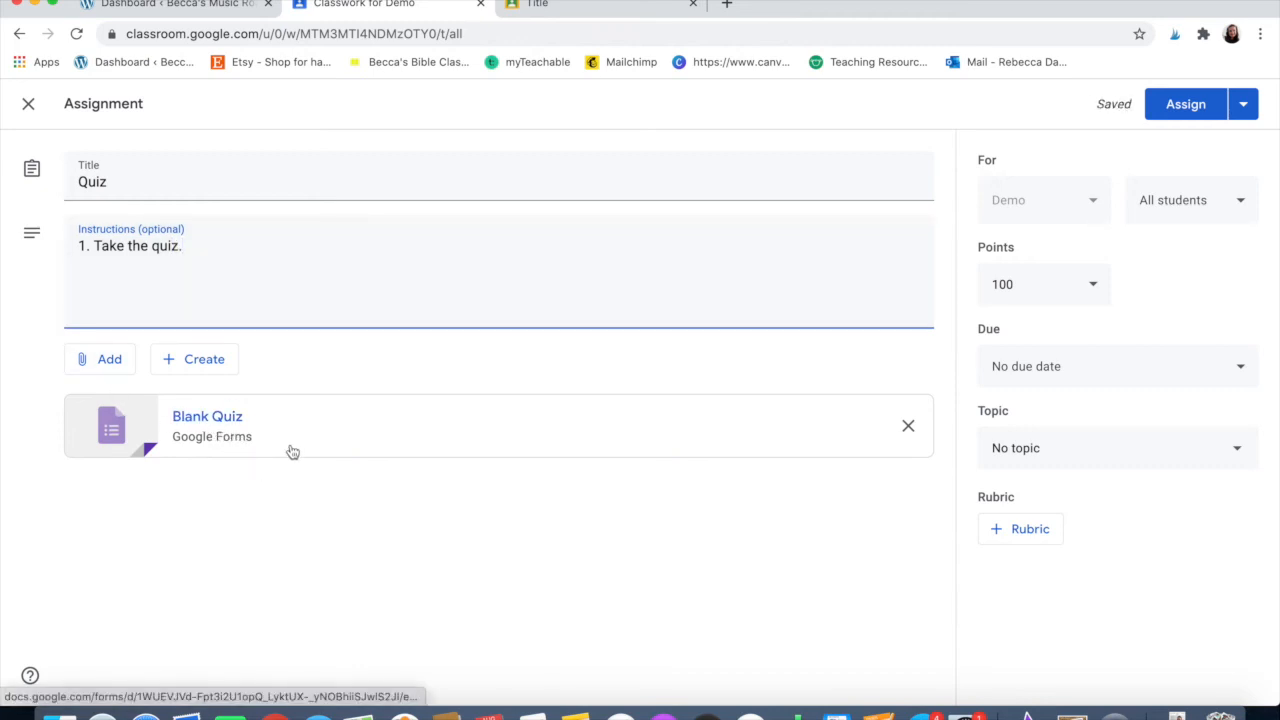
Check the options for adding and creating attachments, and open the attached Blank Quiz form for editing.
left_click(120, 367)
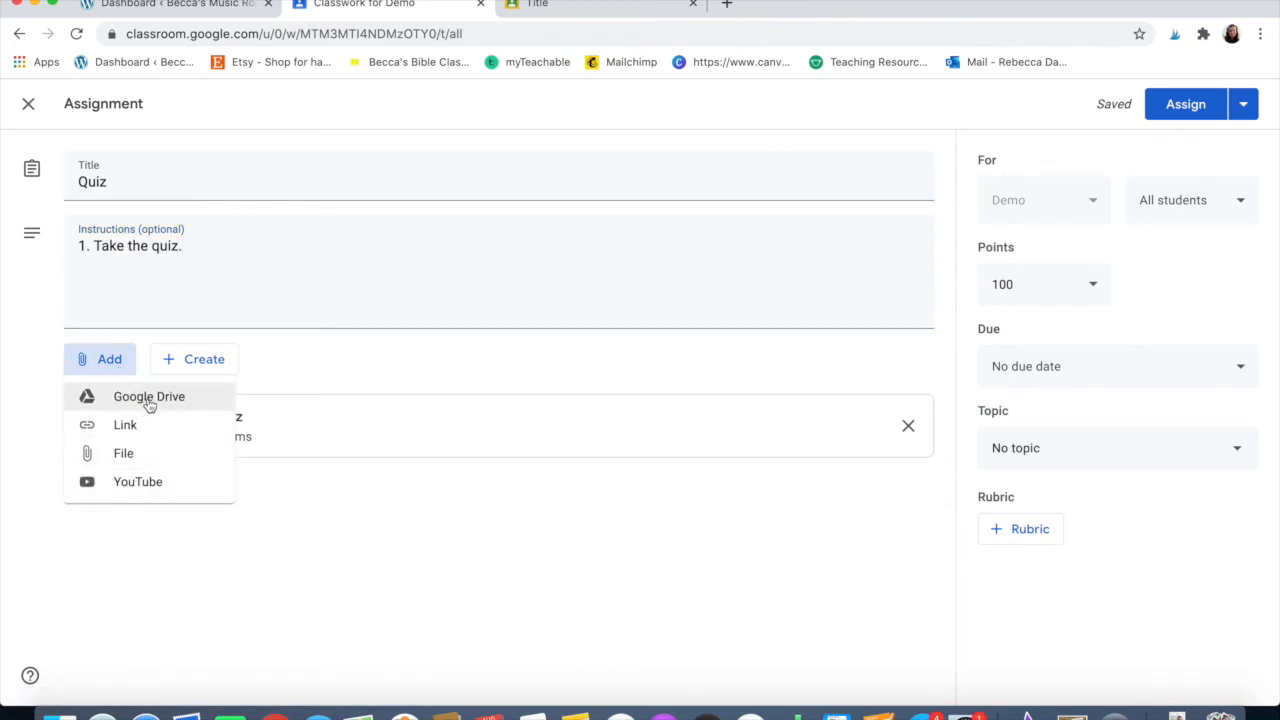
left_click(205, 362)
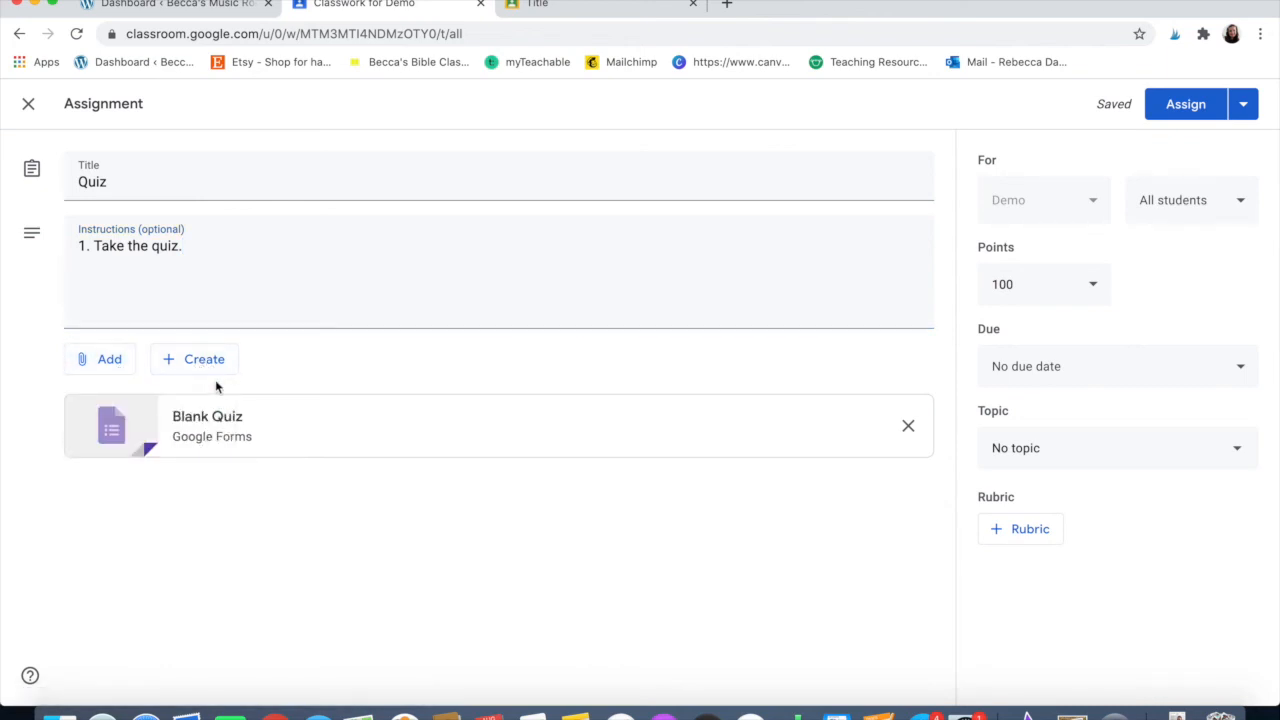
left_click(207, 359)
left_click(421, 448)
left_click(447, 447)
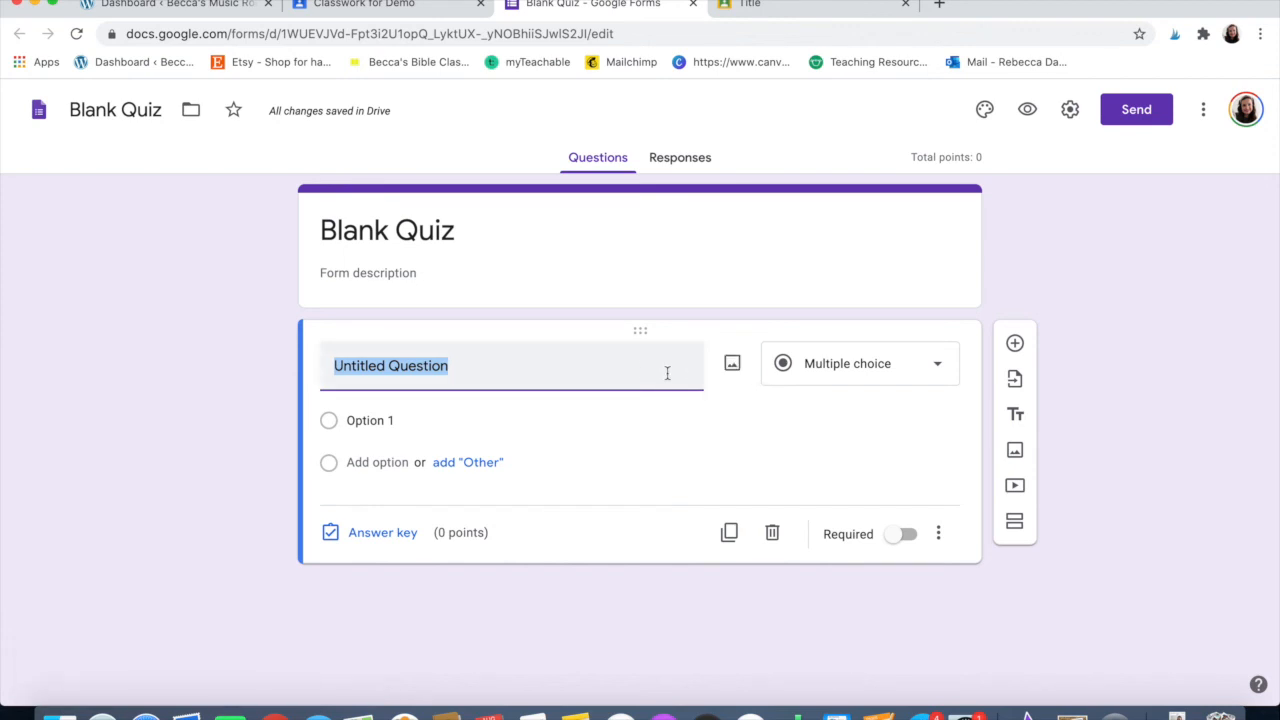
Review the available question types, and add Option 2 and an "Other" choice to the multiple-choice question.
left_click(835, 375)
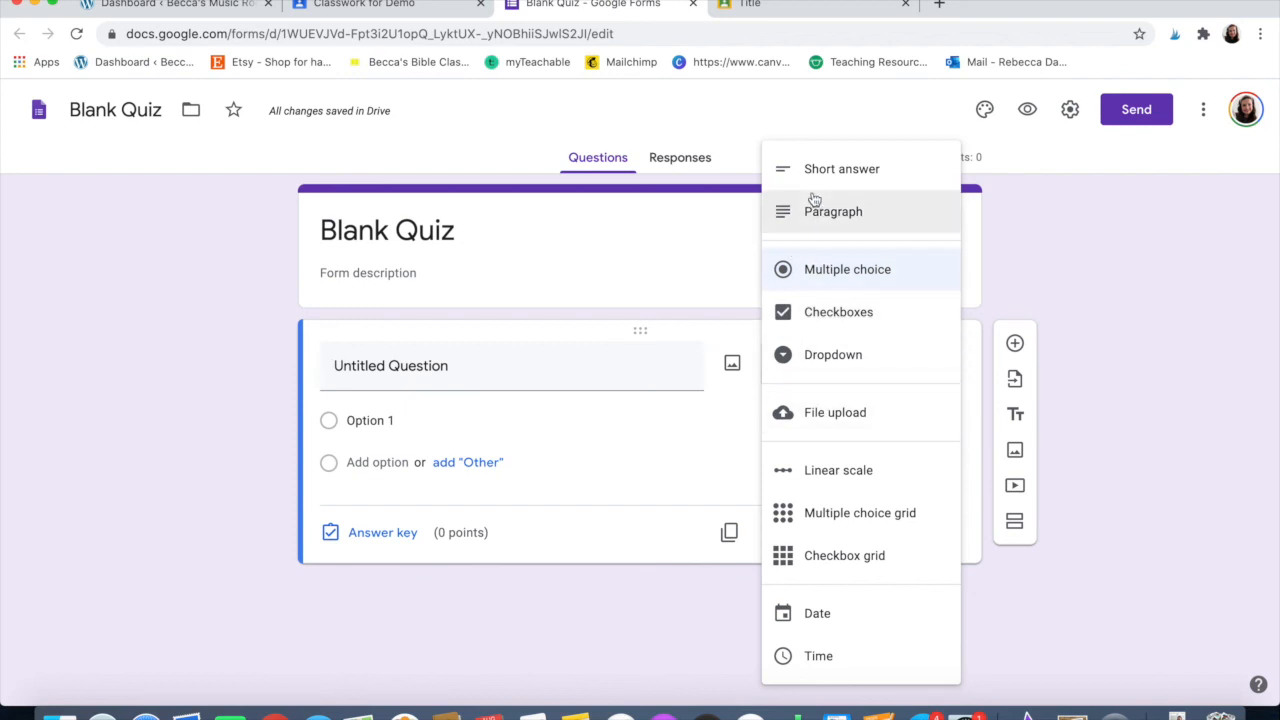
left_click(578, 592)
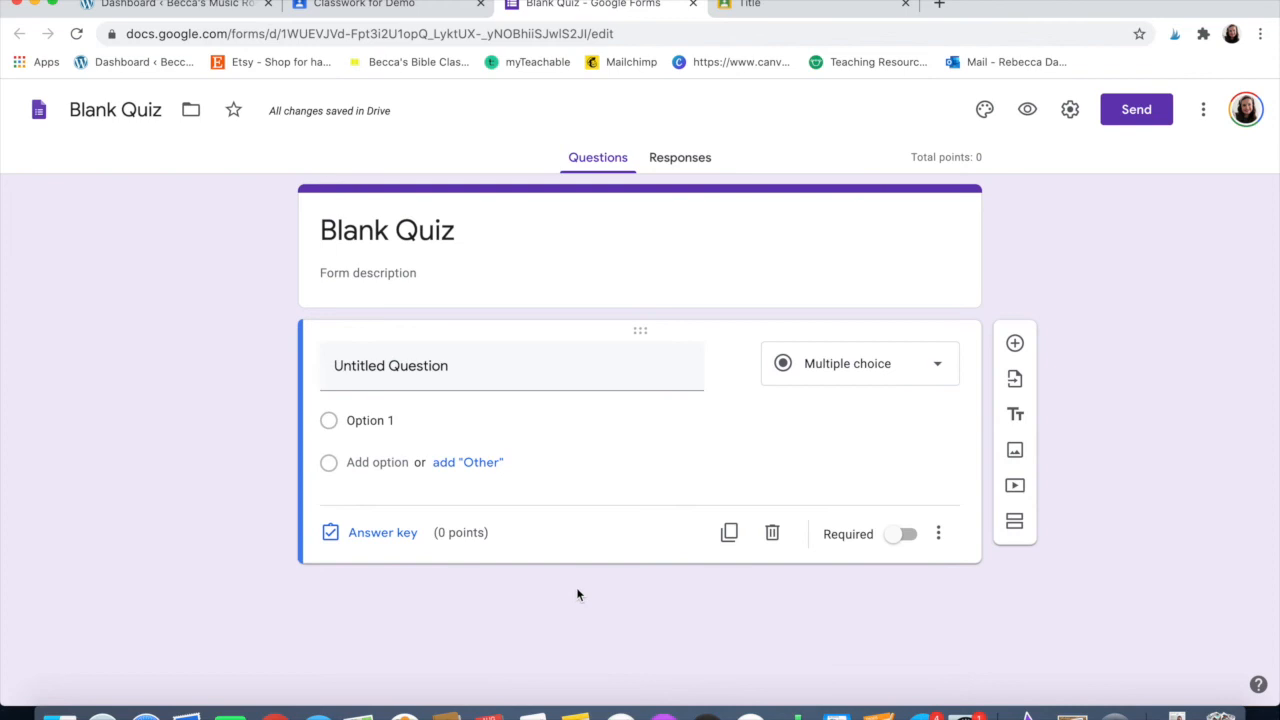
left_click(463, 462)
left_click(390, 505)
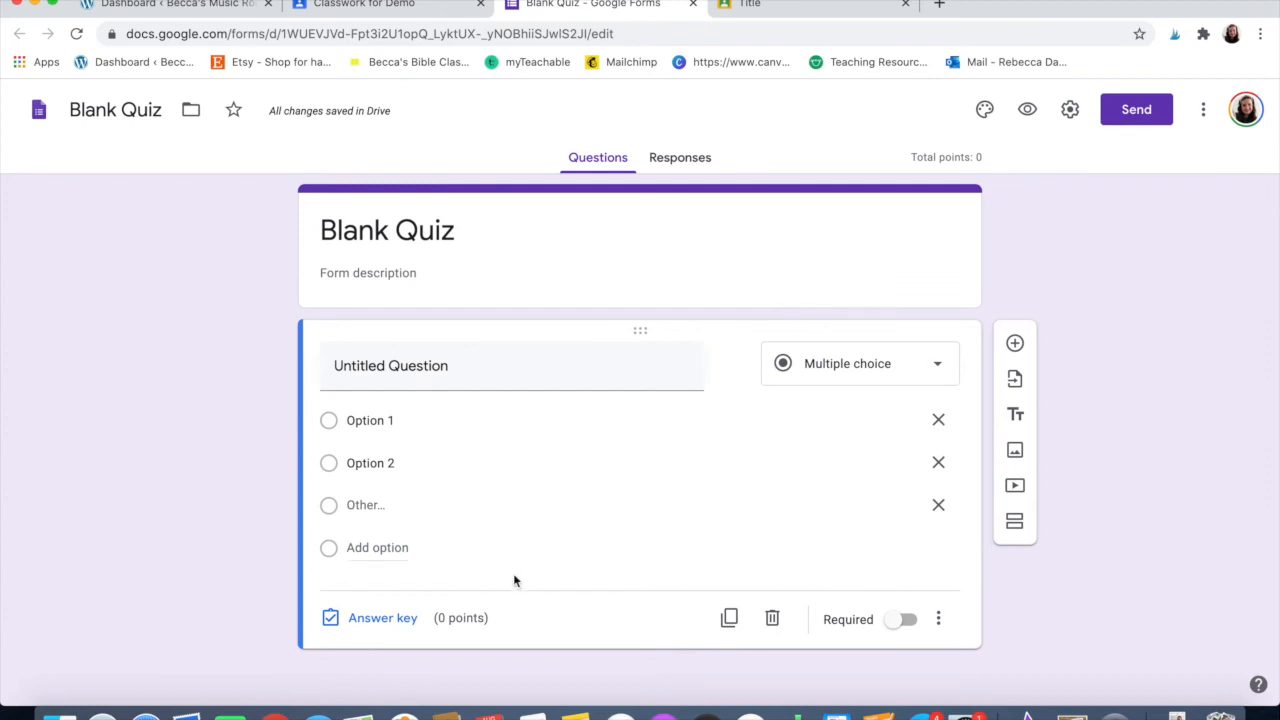
Set the question's answer key to Option 1 worth 1 point, and make the question required.
left_click(383, 618)
left_click(910, 414)
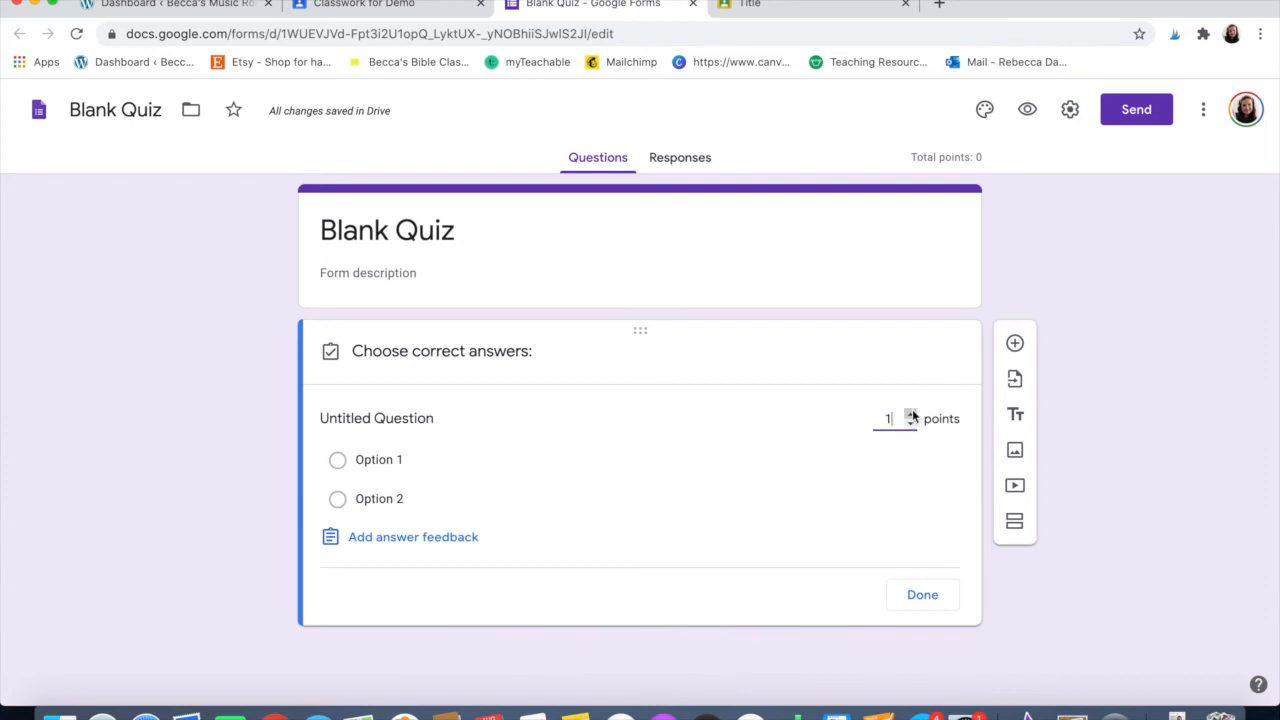
left_click(922, 594)
left_click(364, 623)
left_click(340, 462)
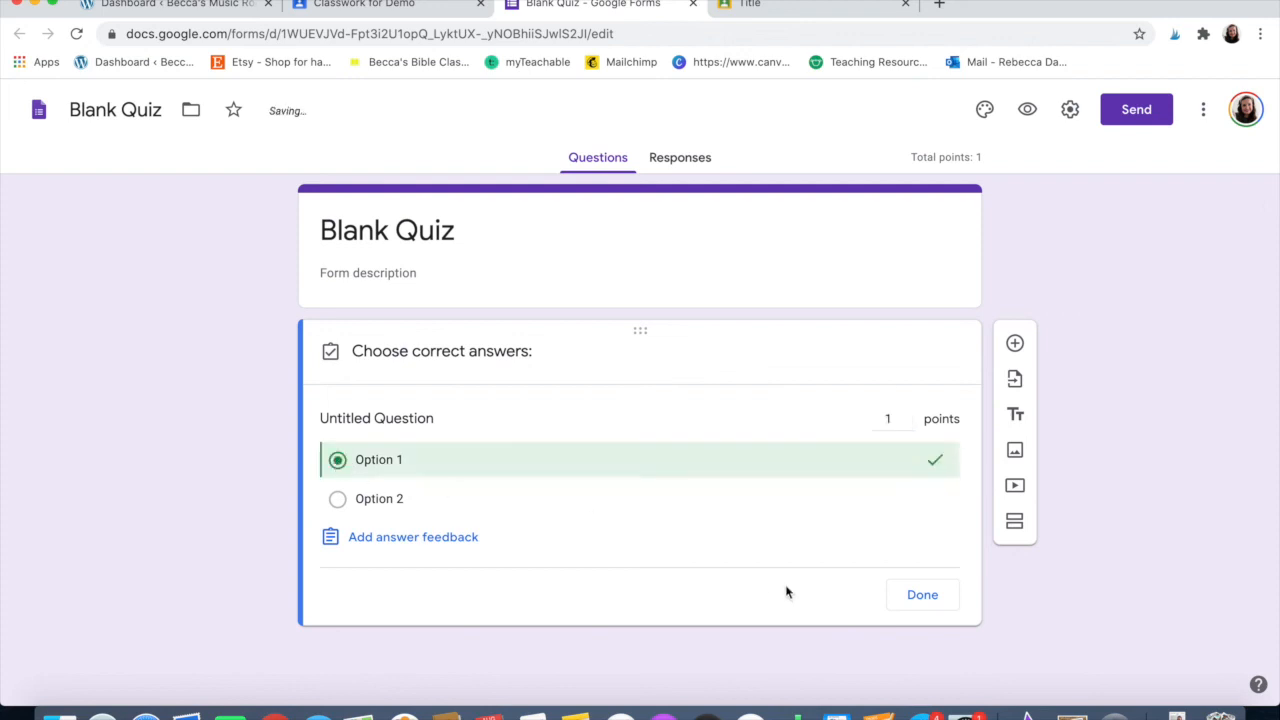
left_click(914, 604)
left_click(902, 619)
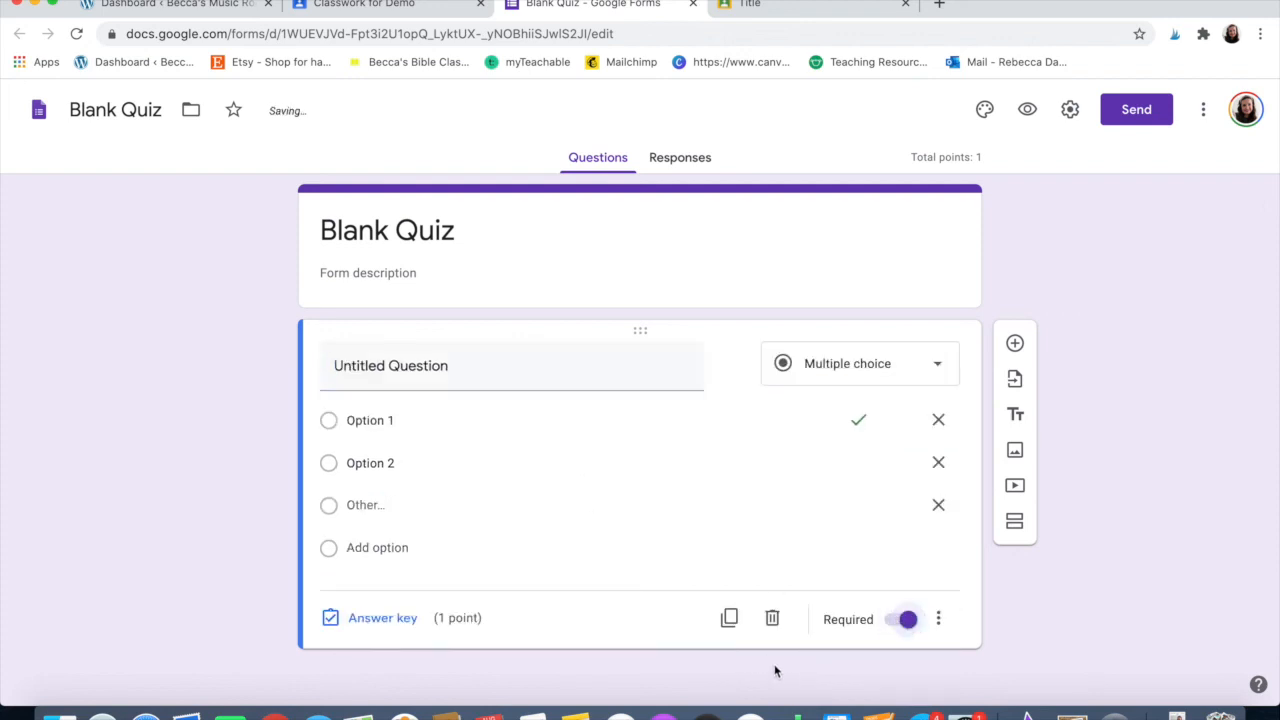
Duplicate the required multiple-choice question in the quiz form.
left_click(729, 619)
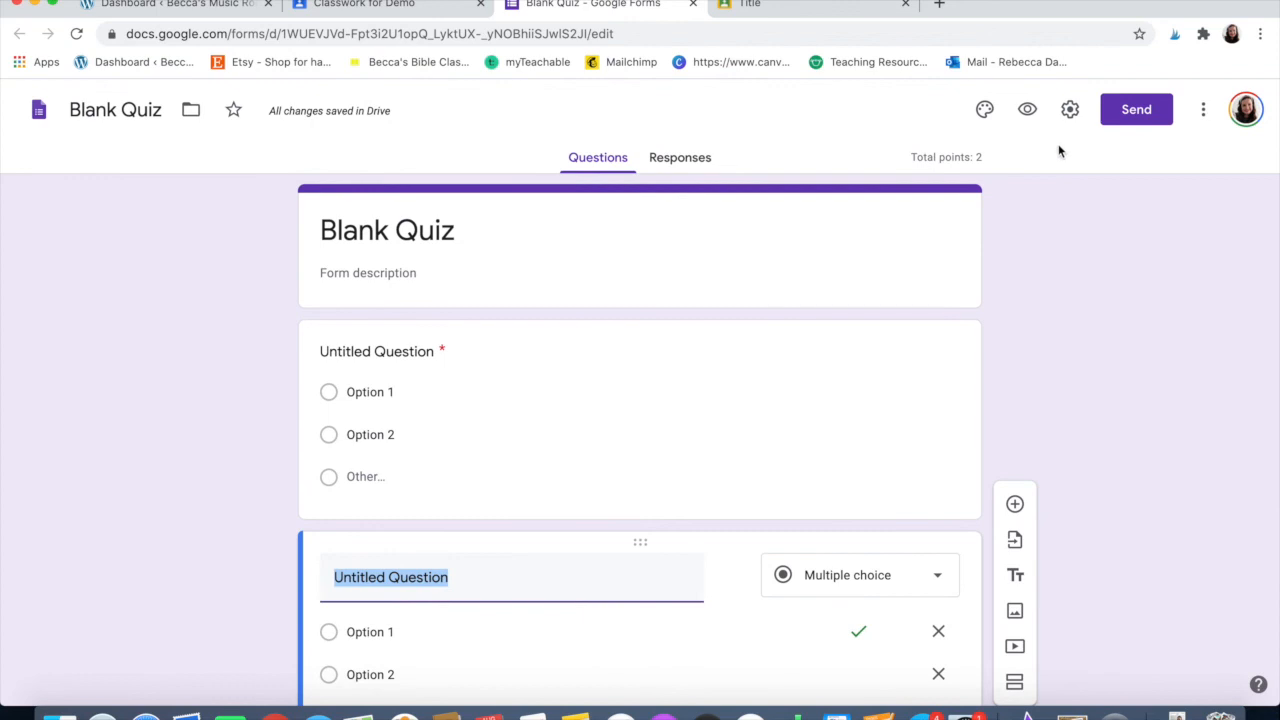
Open the form settings, try enabling Collect email addresses, and check the Presentation options.
left_click(1070, 109)
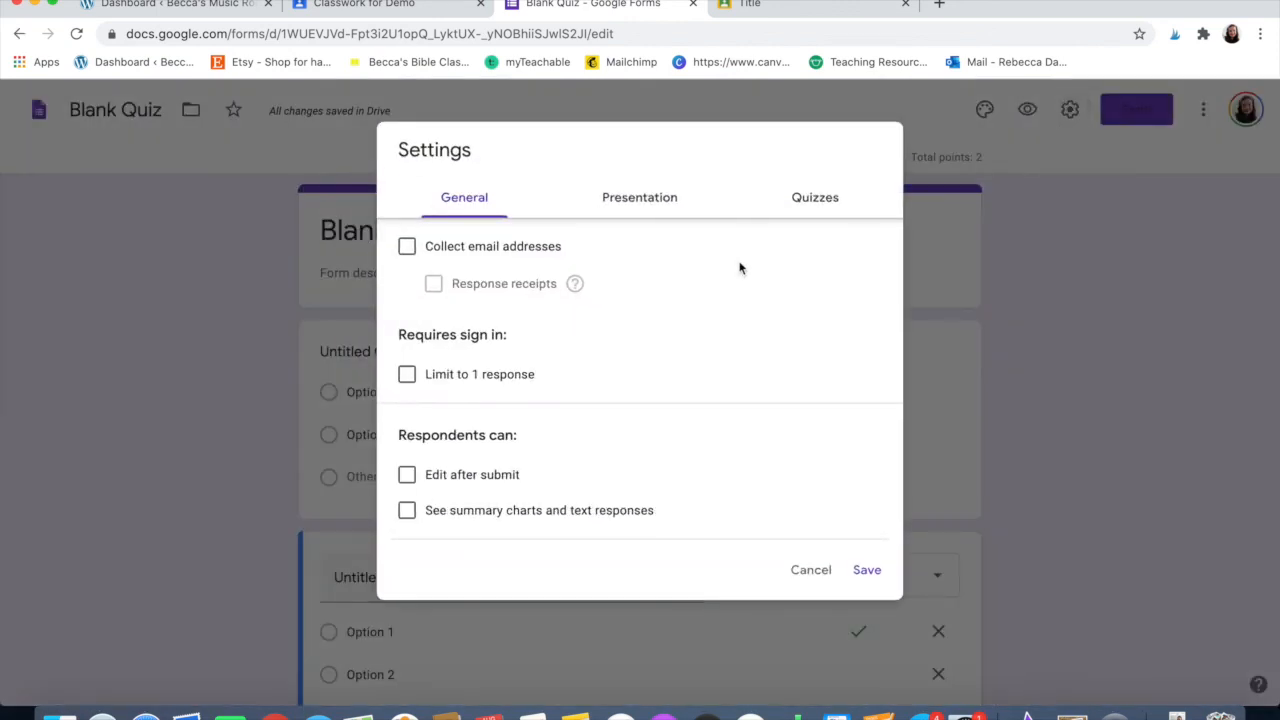
left_click(517, 248)
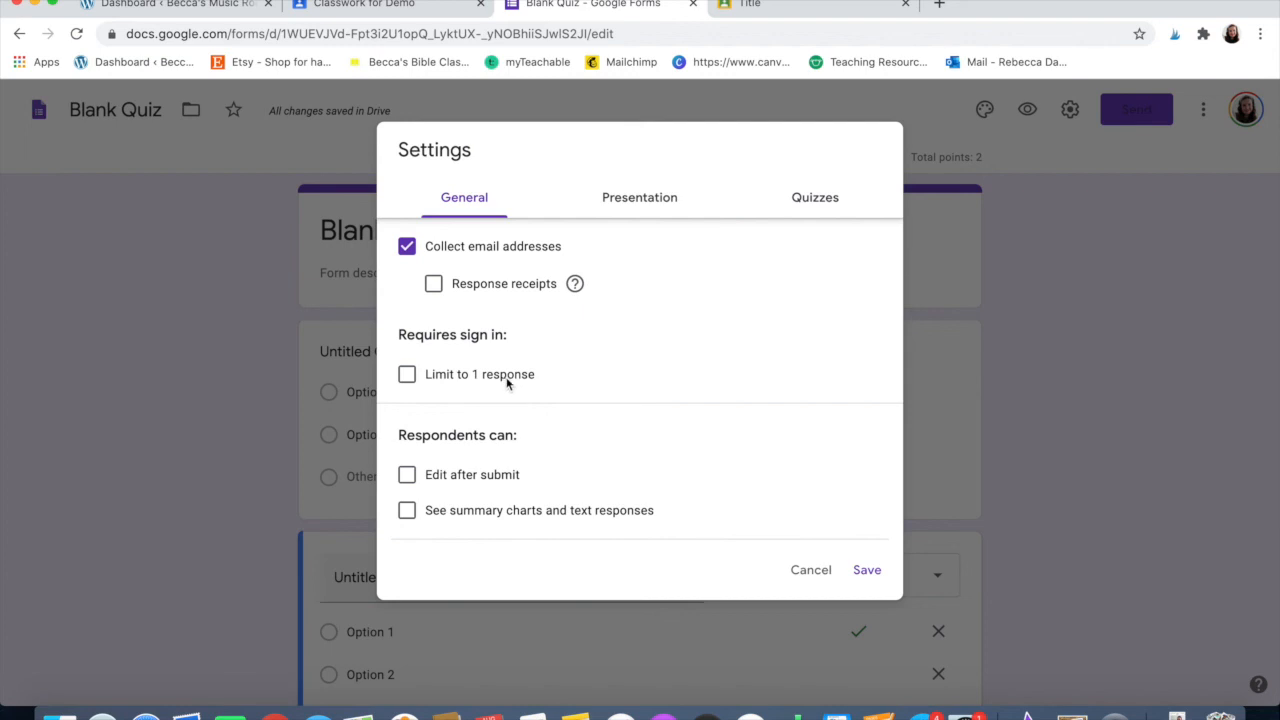
left_click(642, 208)
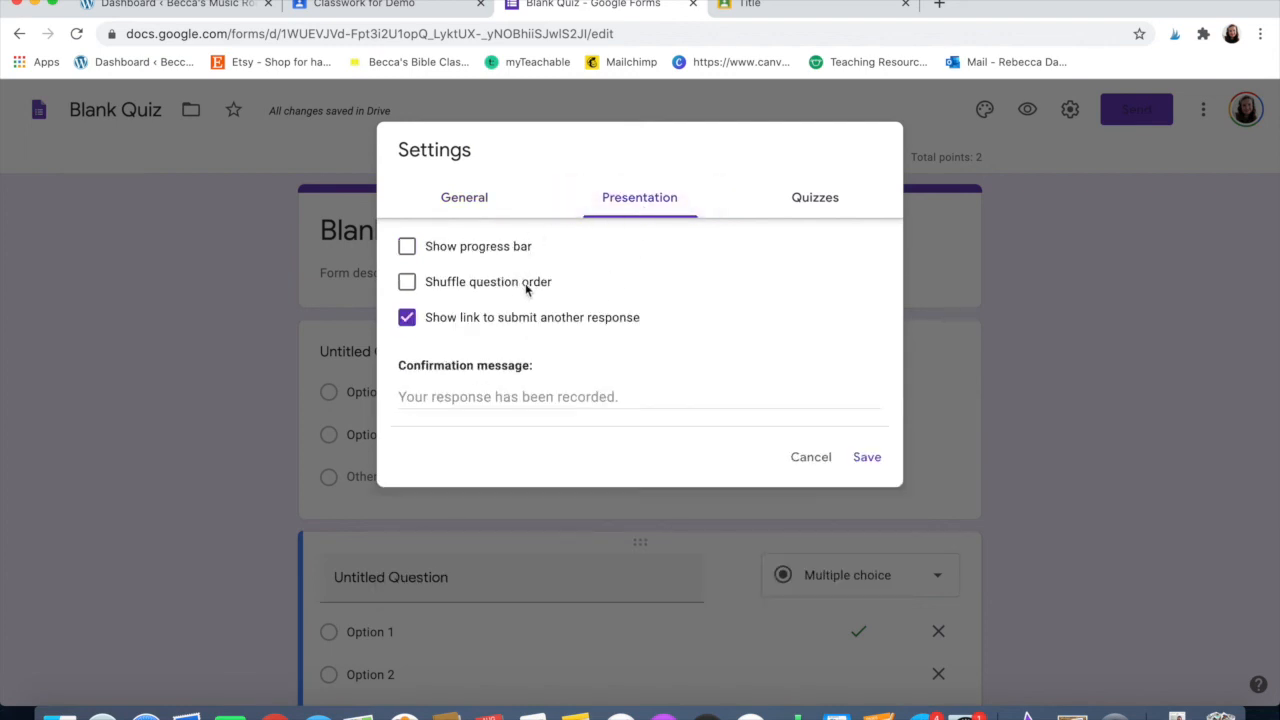
Review the Quizzes settings for auto-grading, grade release and what respondents can see, and close the settings without saving.
left_click(811, 205)
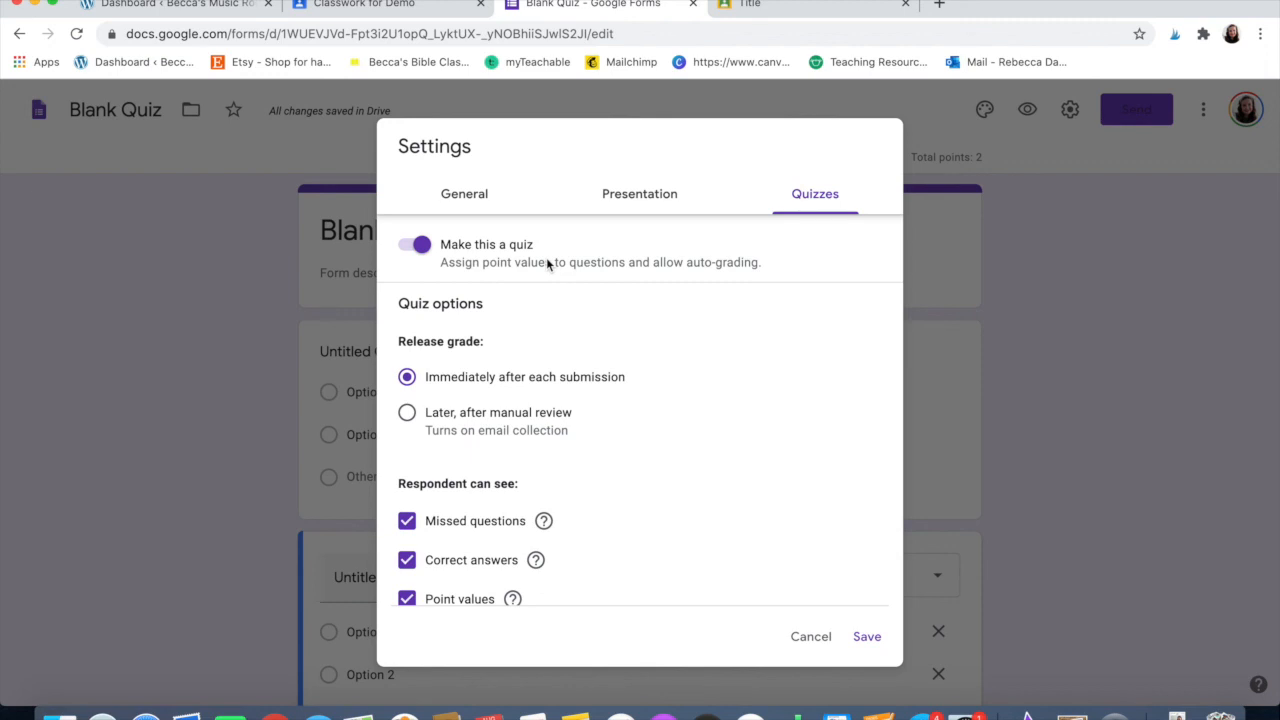
left_click(446, 10)
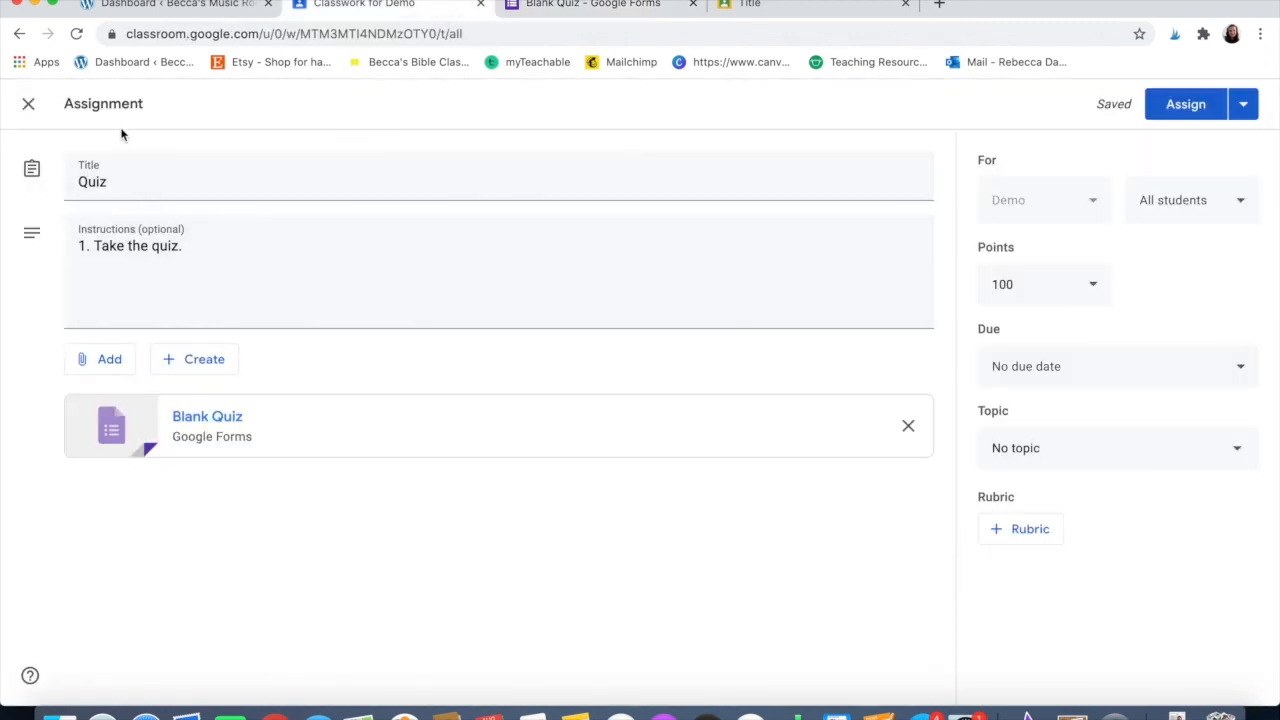
left_click(555, 5)
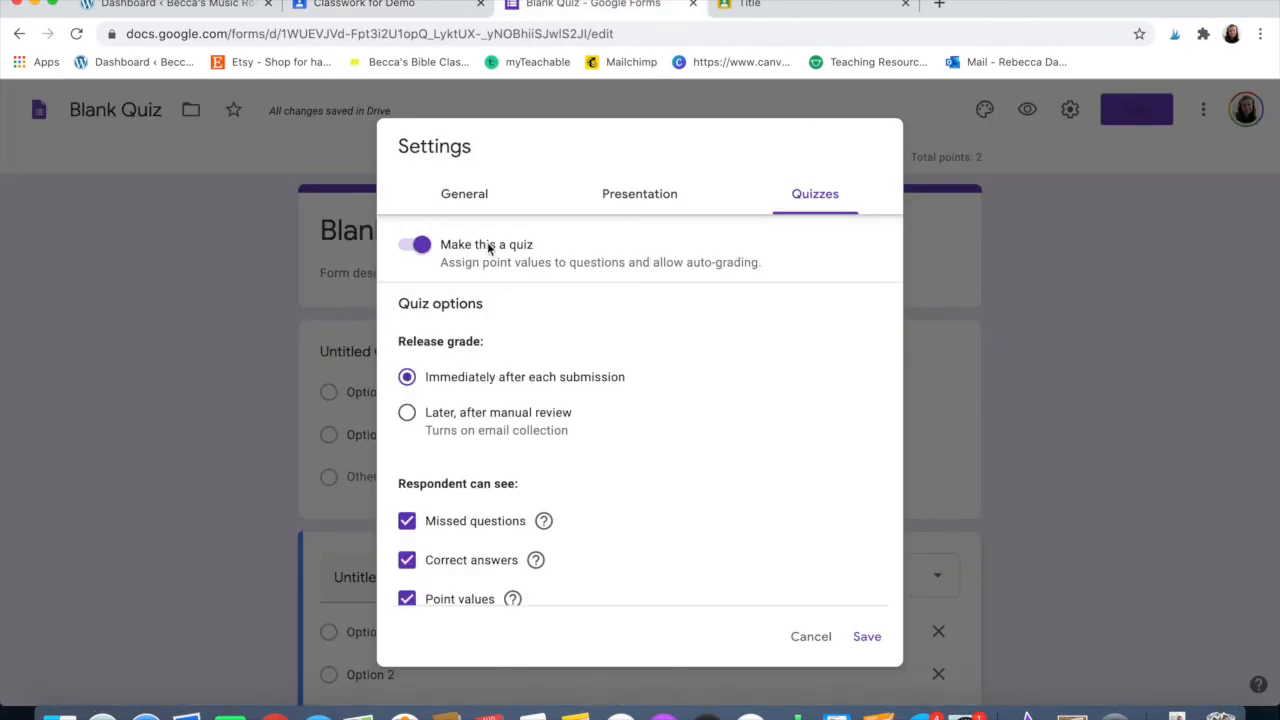
left_click(423, 248)
left_click(423, 248)
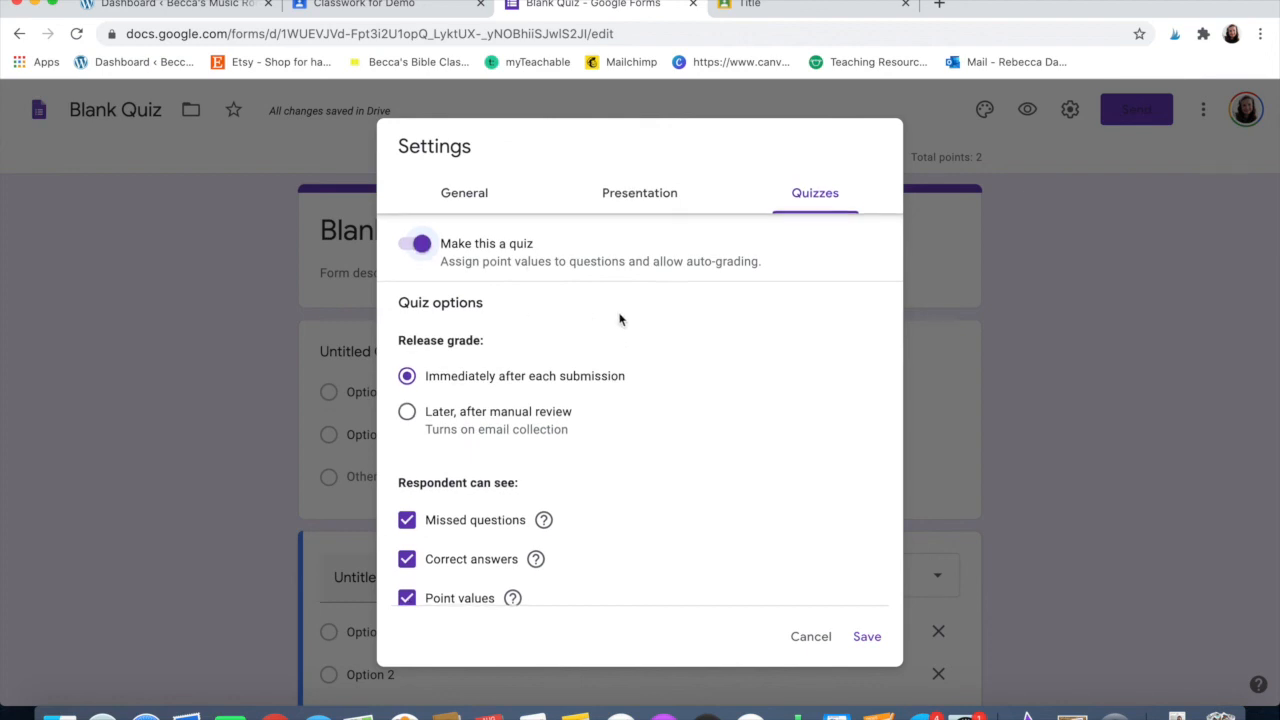
scroll(620, 319, "down", 1)
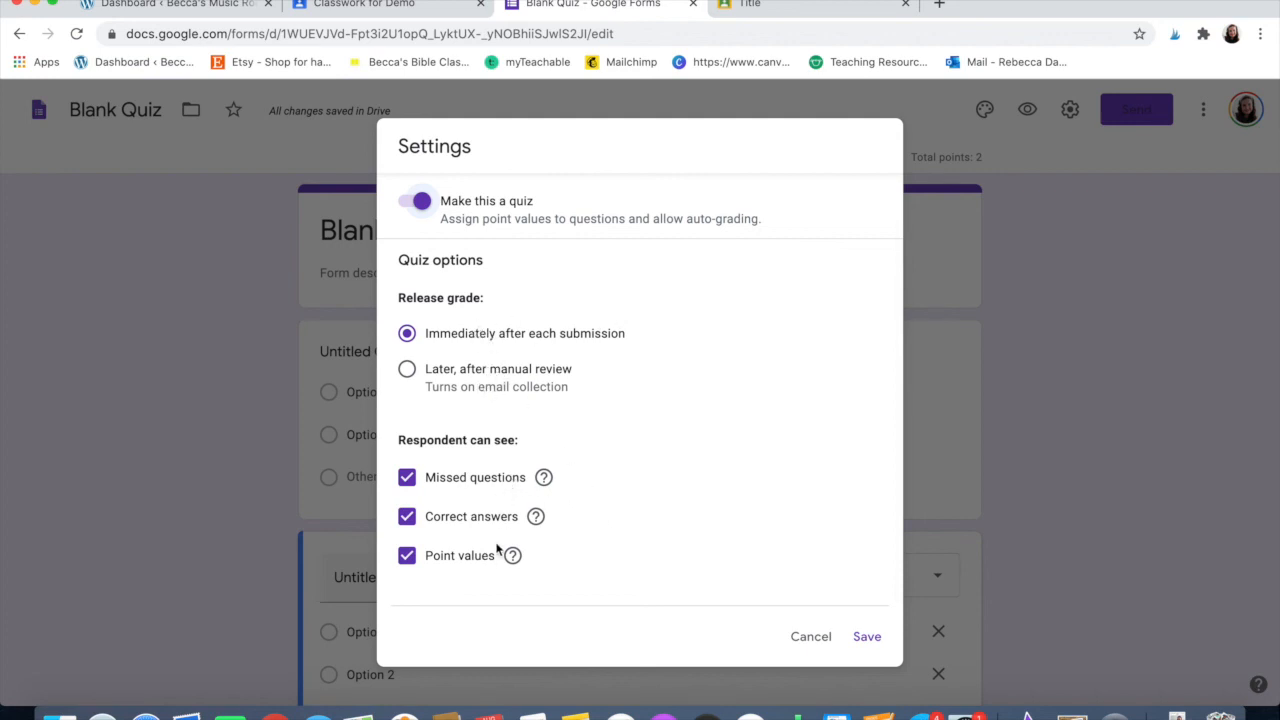
scroll(686, 451, "up", 2)
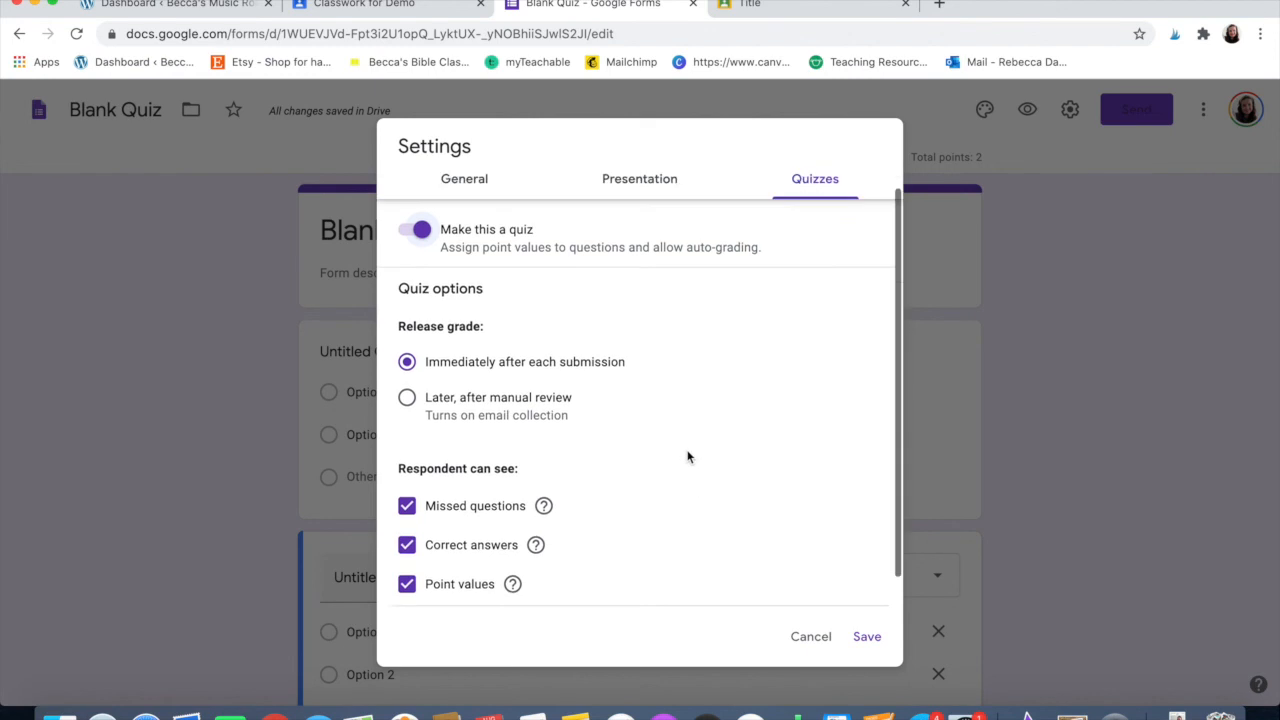
left_click(808, 630)
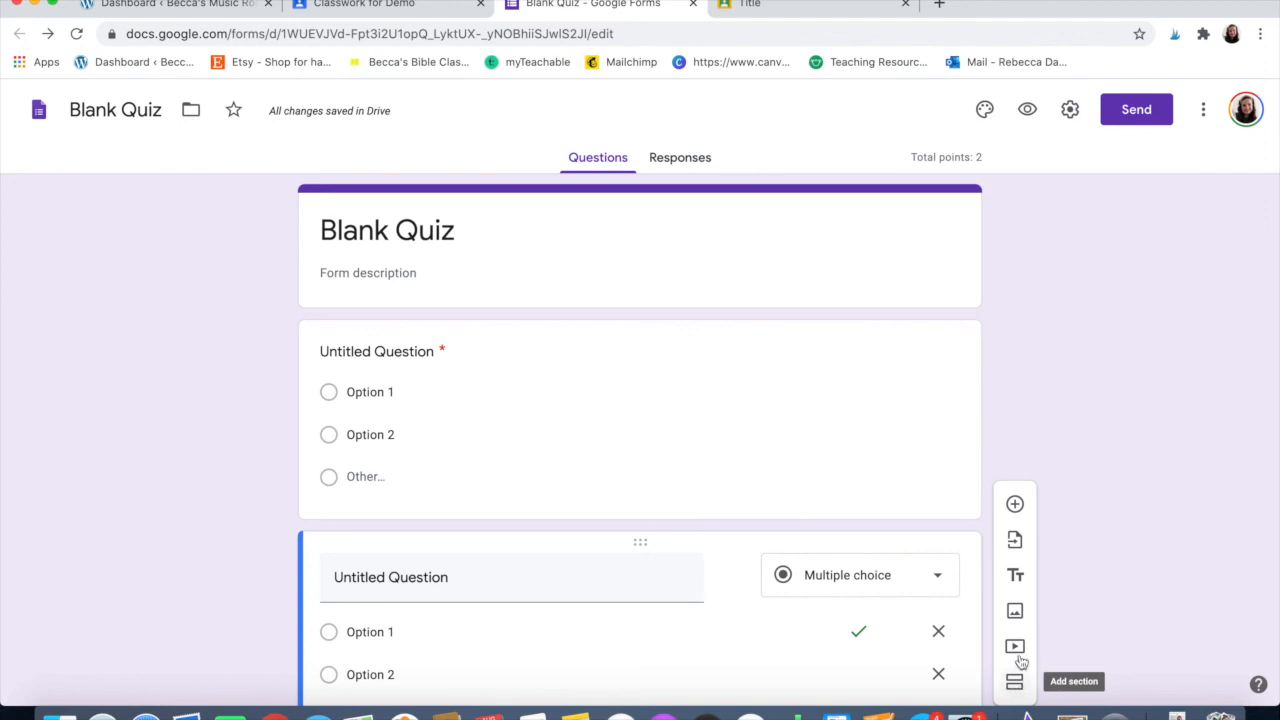
Choose the existing form "Zoo Animal Rhythms Level 4 - Listed on TpT - Do Not Delete" as the source for importing questions.
left_click(1015, 541)
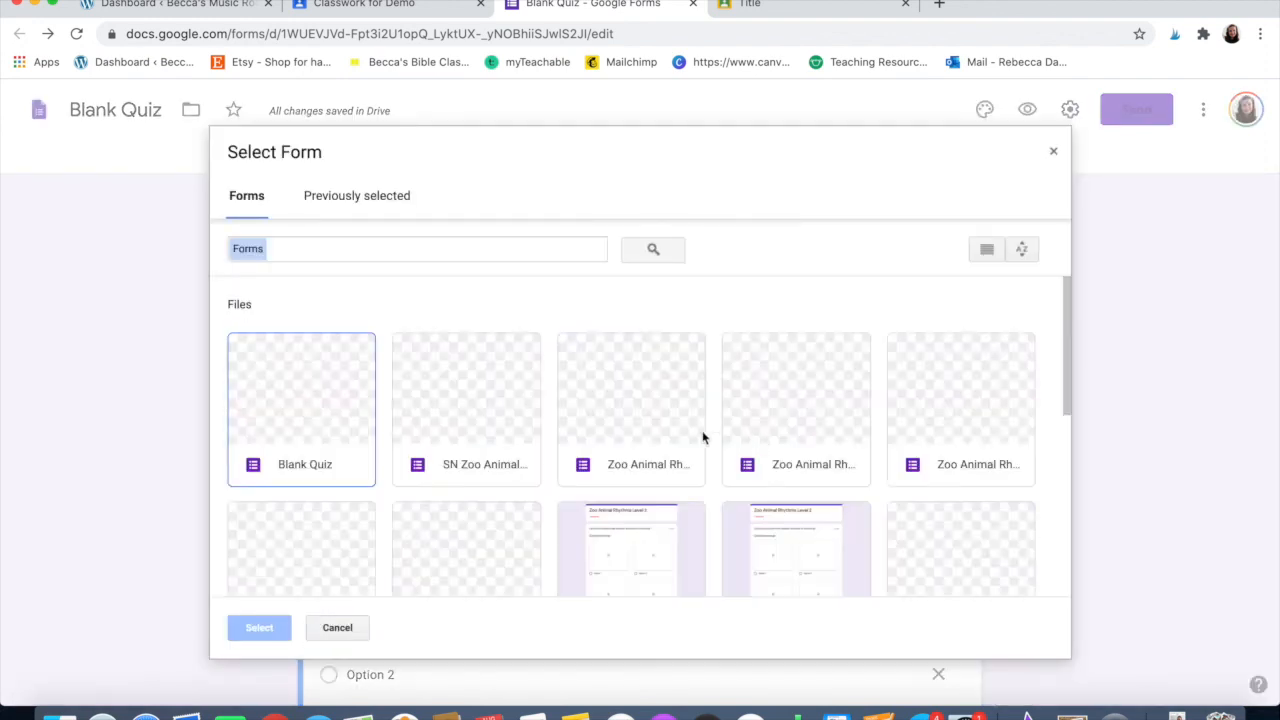
scroll(521, 408, "down", 1)
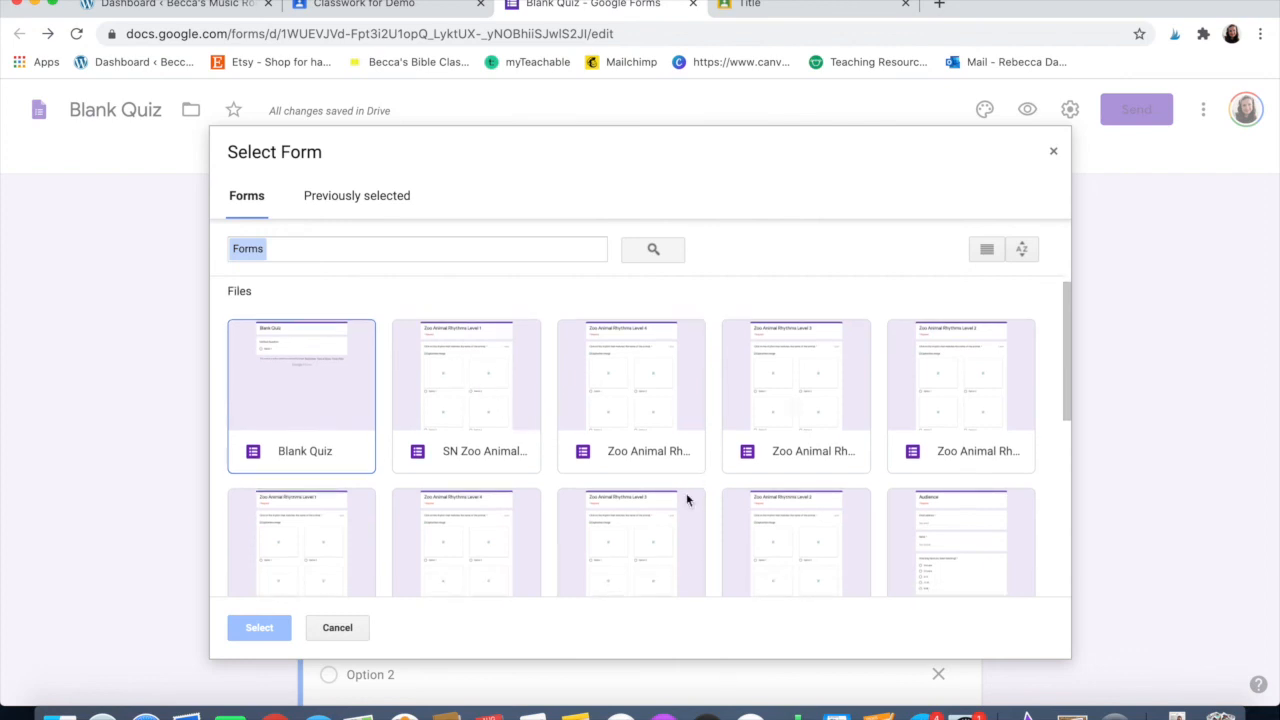
left_click(654, 395)
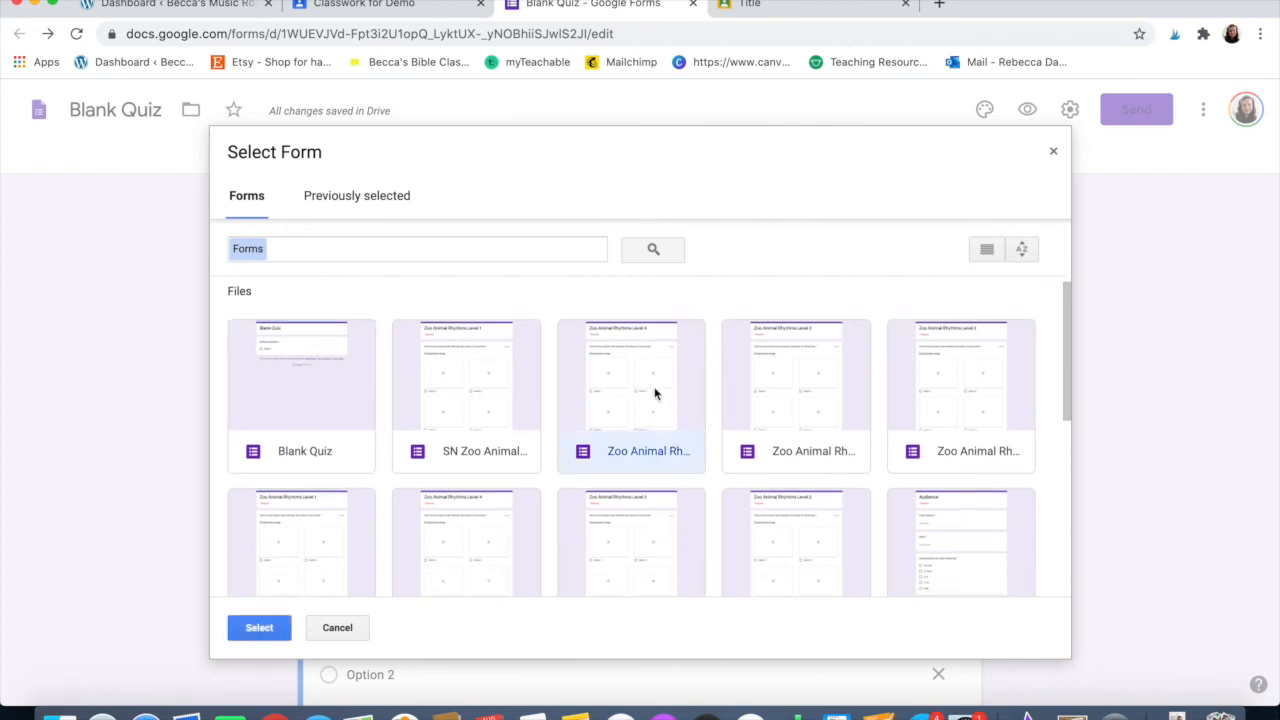
left_click(262, 627)
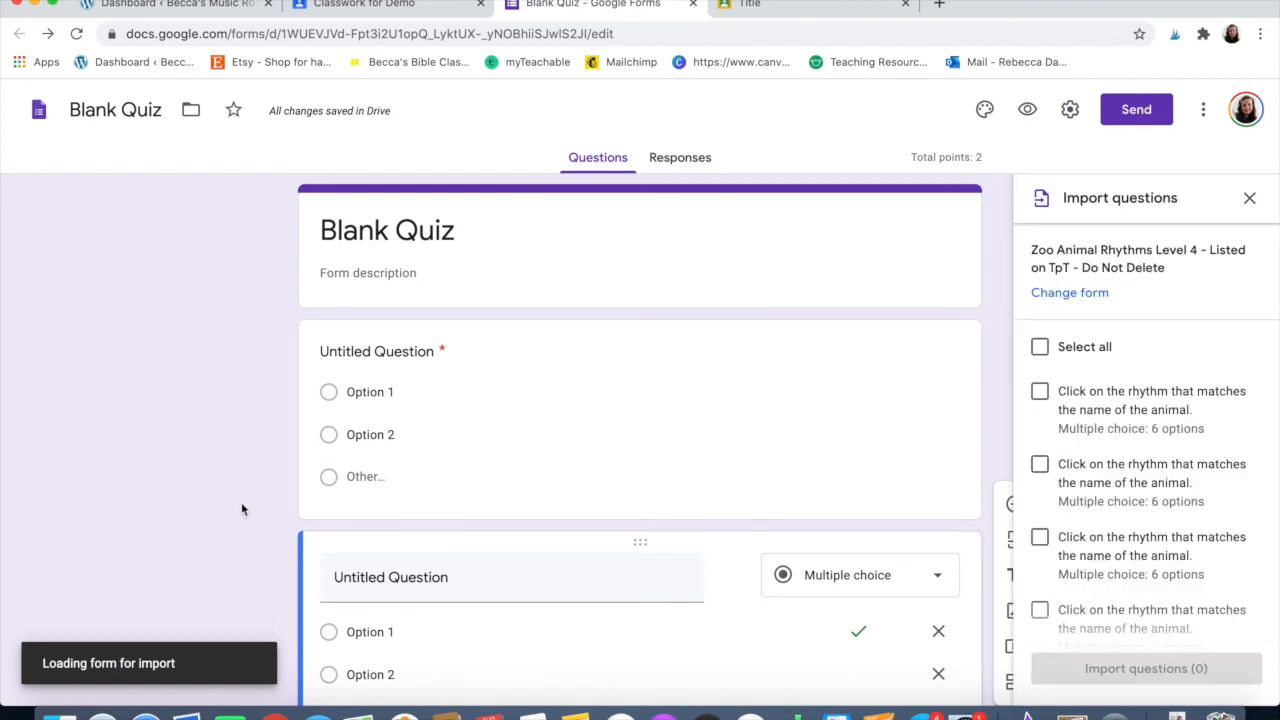
Select all the questions of the chosen Zoo Animal Rhythms form and import them into the quiz.
scroll(241, 509, "down", 1)
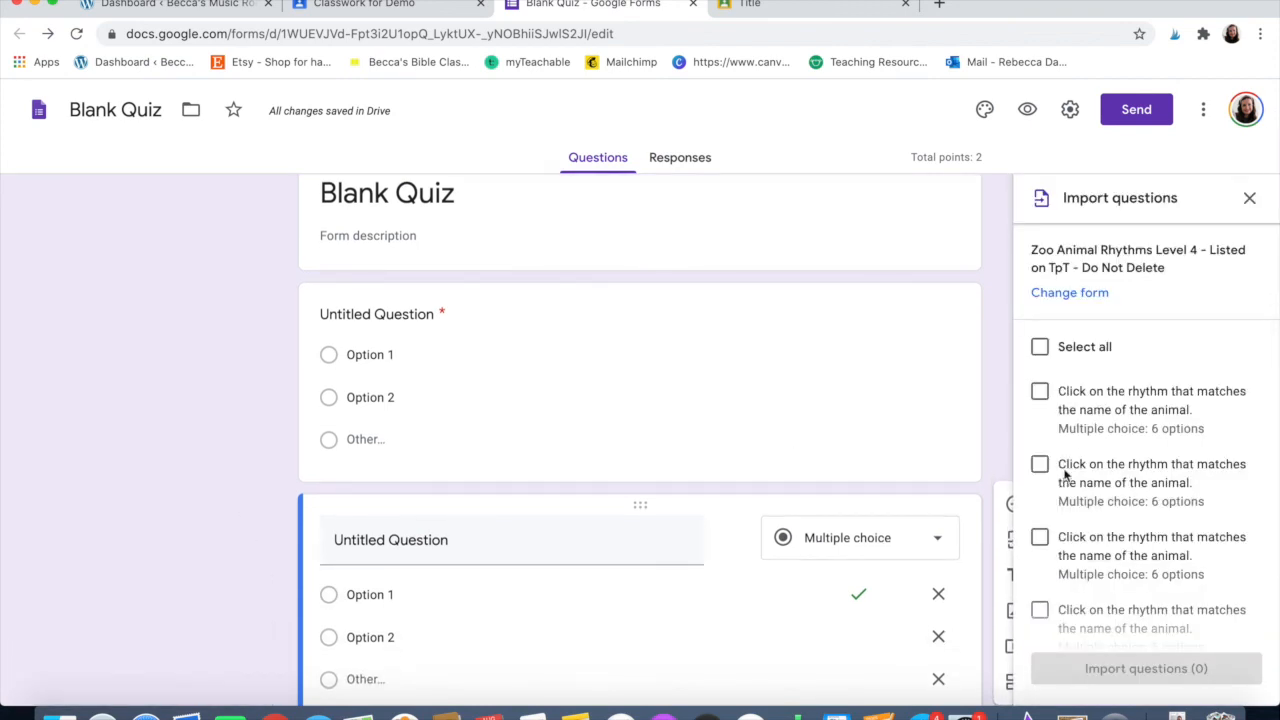
scroll(1133, 571, "down", 3)
scroll(1130, 578, "up", 3)
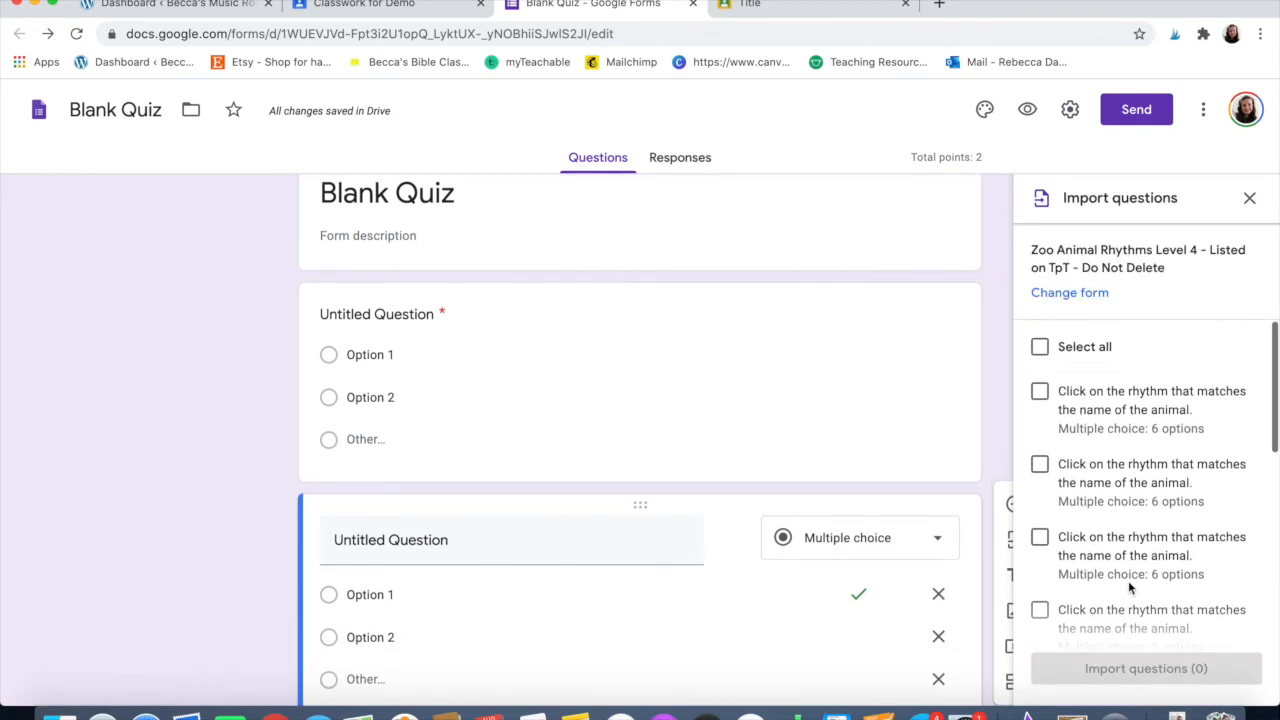
left_click(1040, 392)
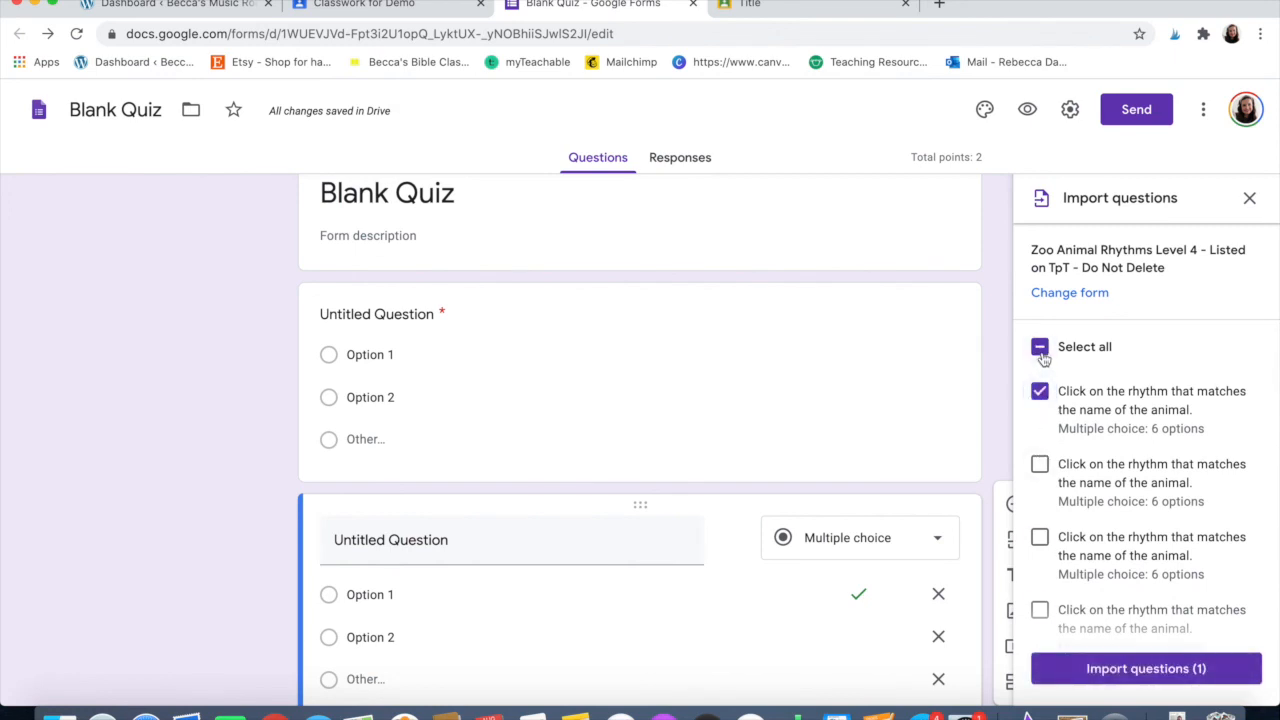
left_click(1041, 350)
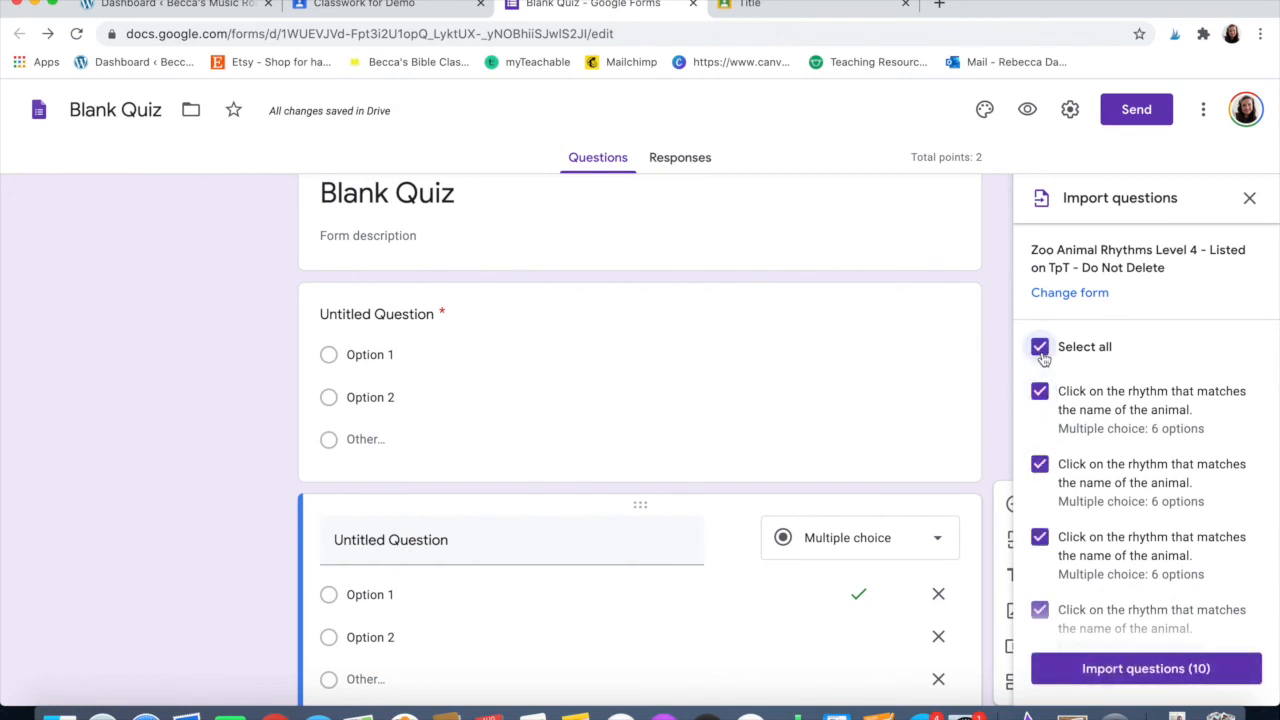
left_click(1118, 672)
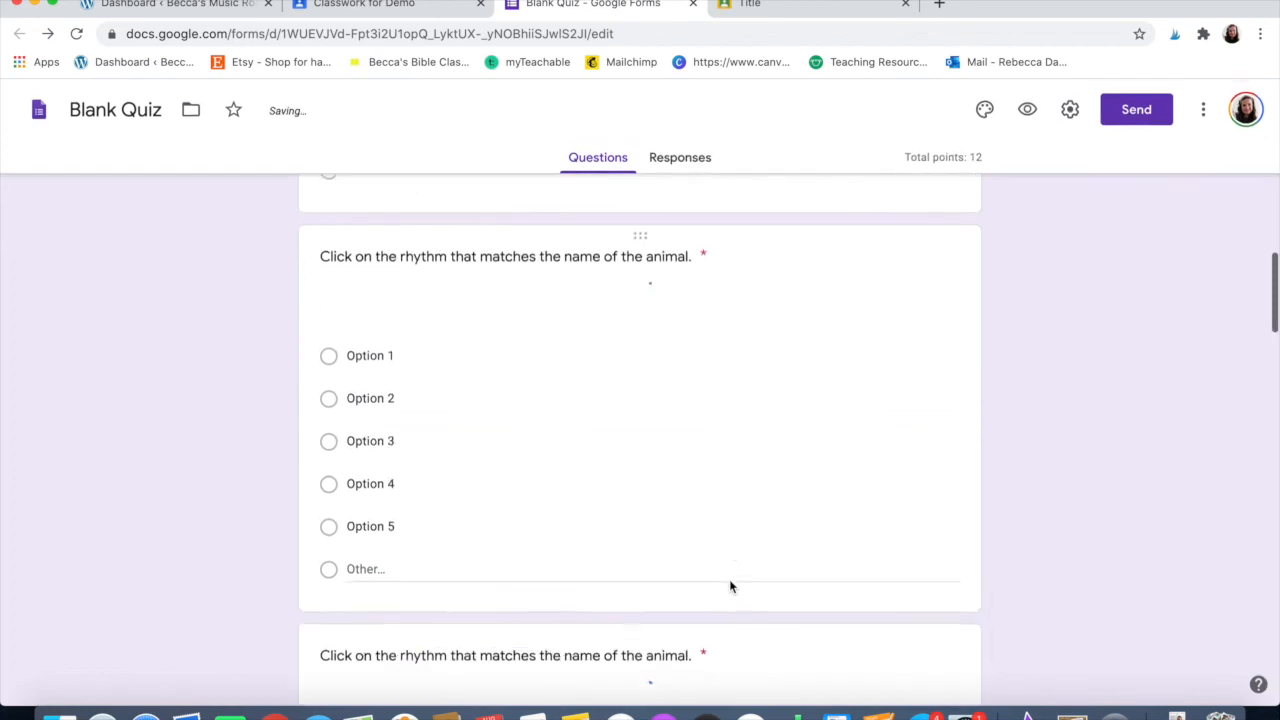
Look through the imported animal rhythm questions, examining their pictures, answer options and marked correct answers.
scroll(730, 581, "down", 4)
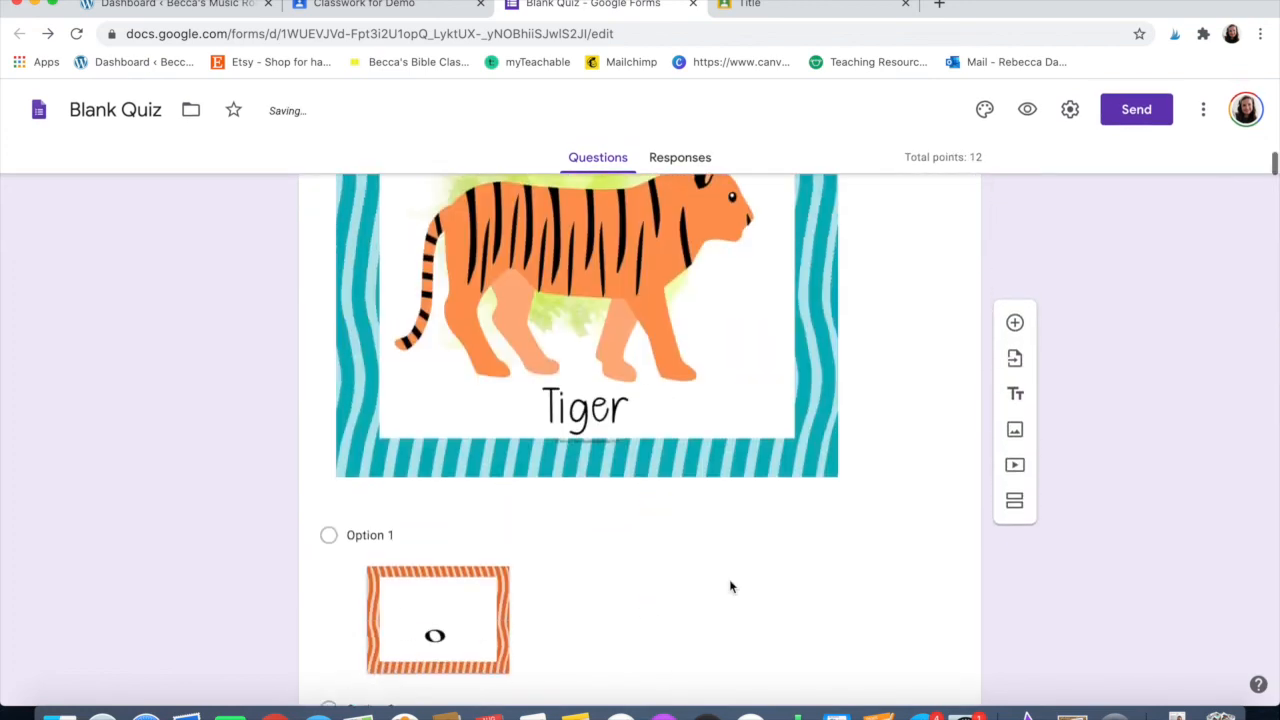
scroll(729, 580, "down", 3)
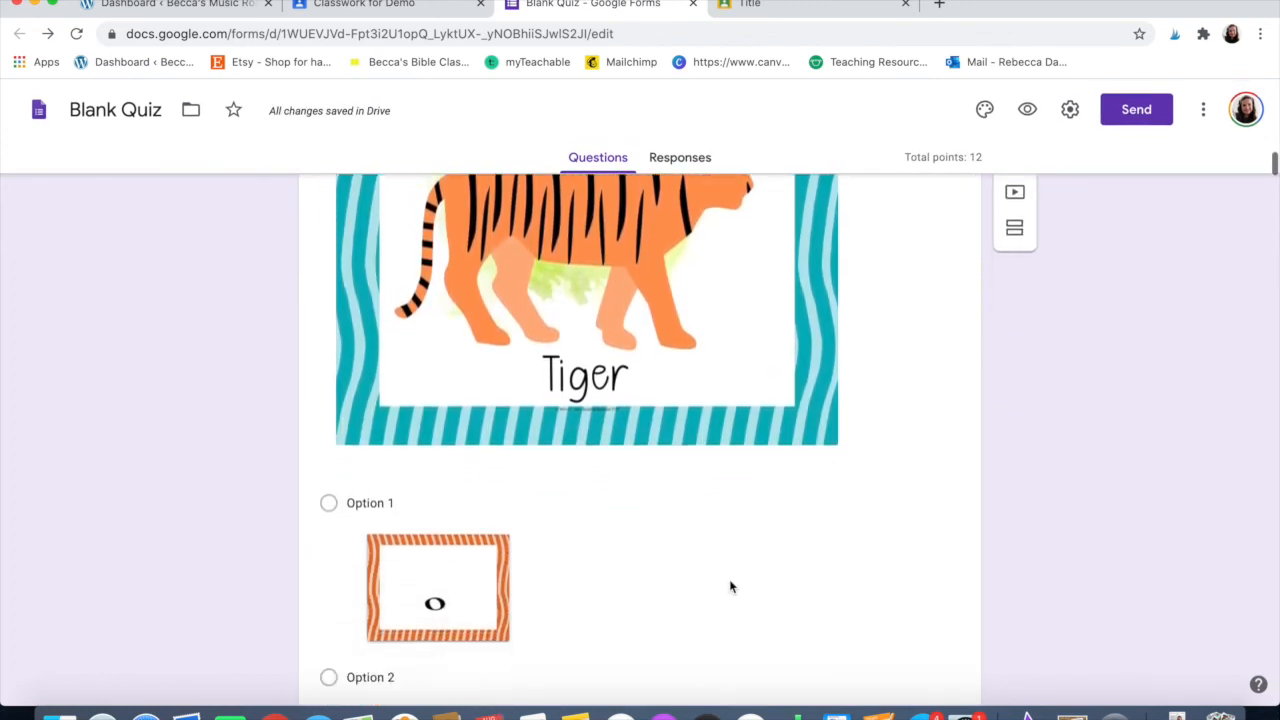
scroll(730, 583, "down", 5)
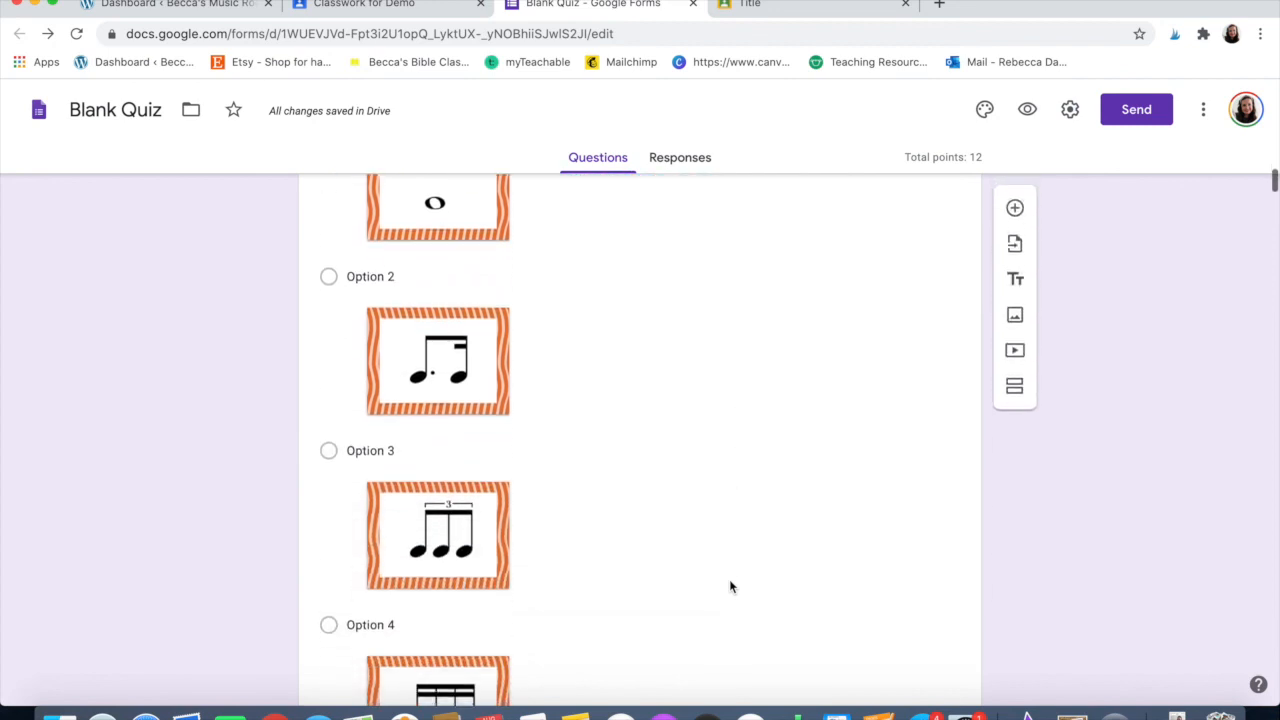
scroll(730, 585, "down", 8)
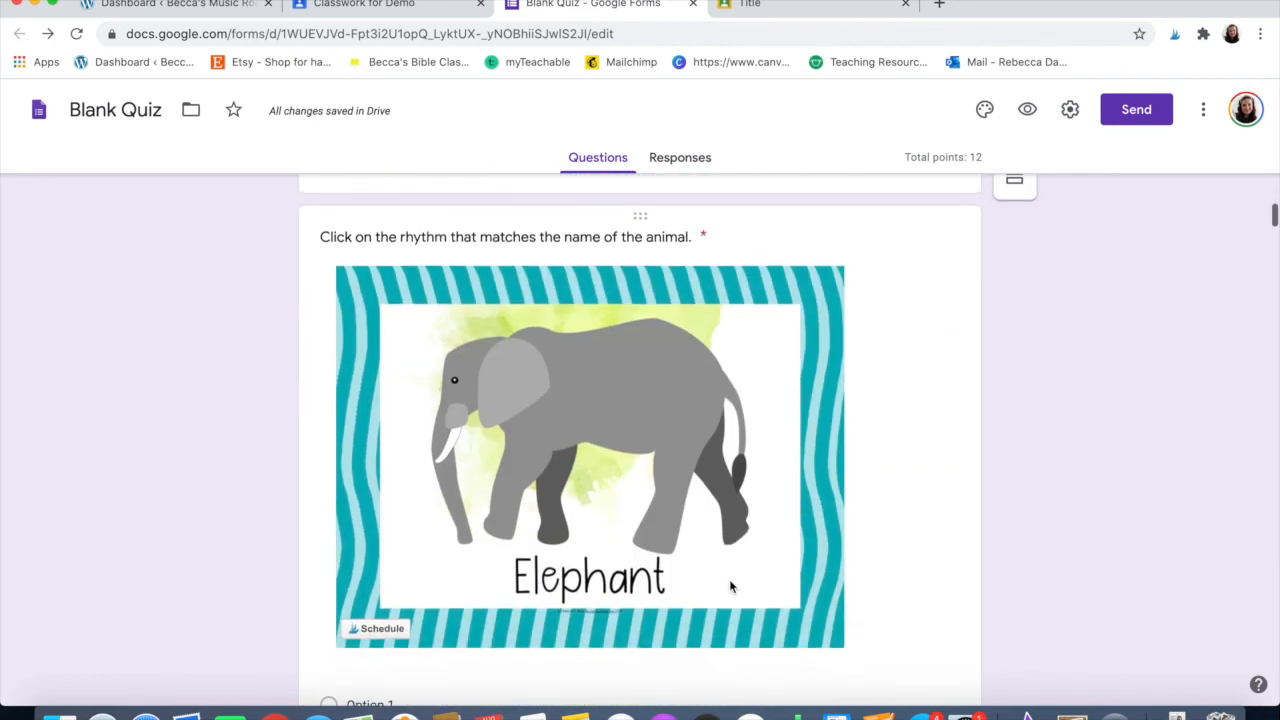
scroll(731, 587, "up", 6)
left_click(731, 587)
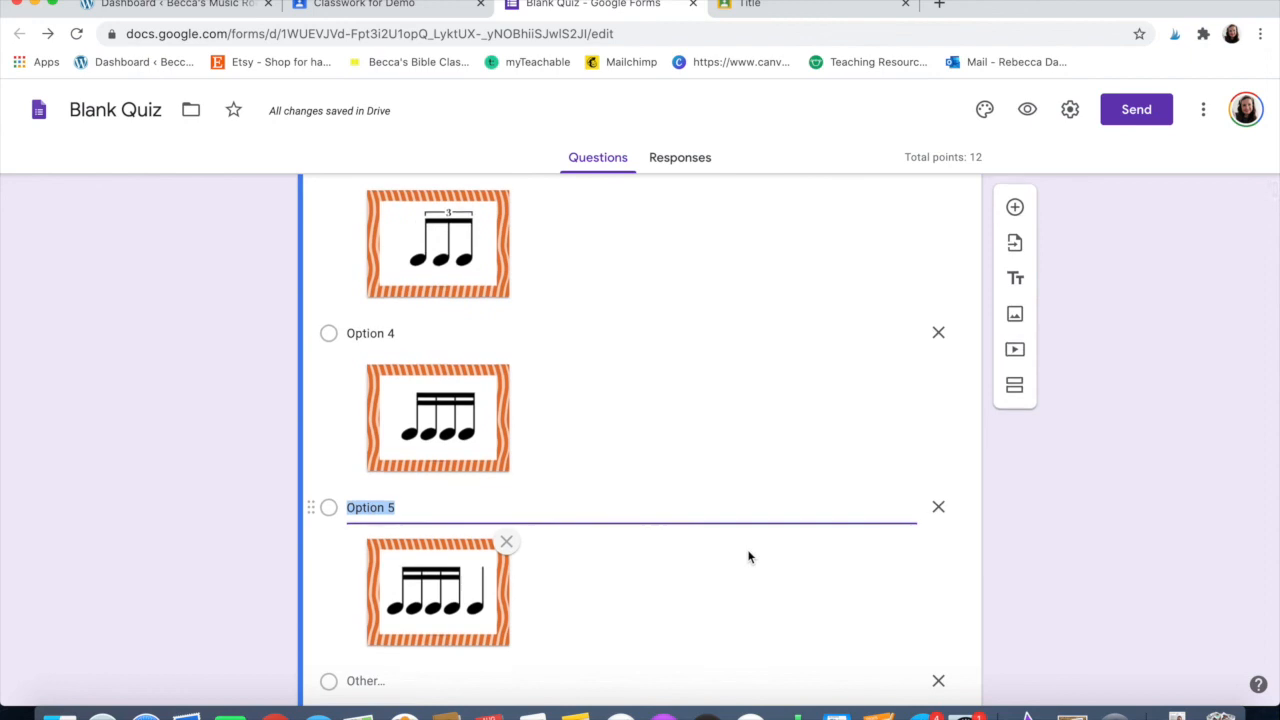
scroll(750, 557, "down", 4)
scroll(749, 557, "up", 7)
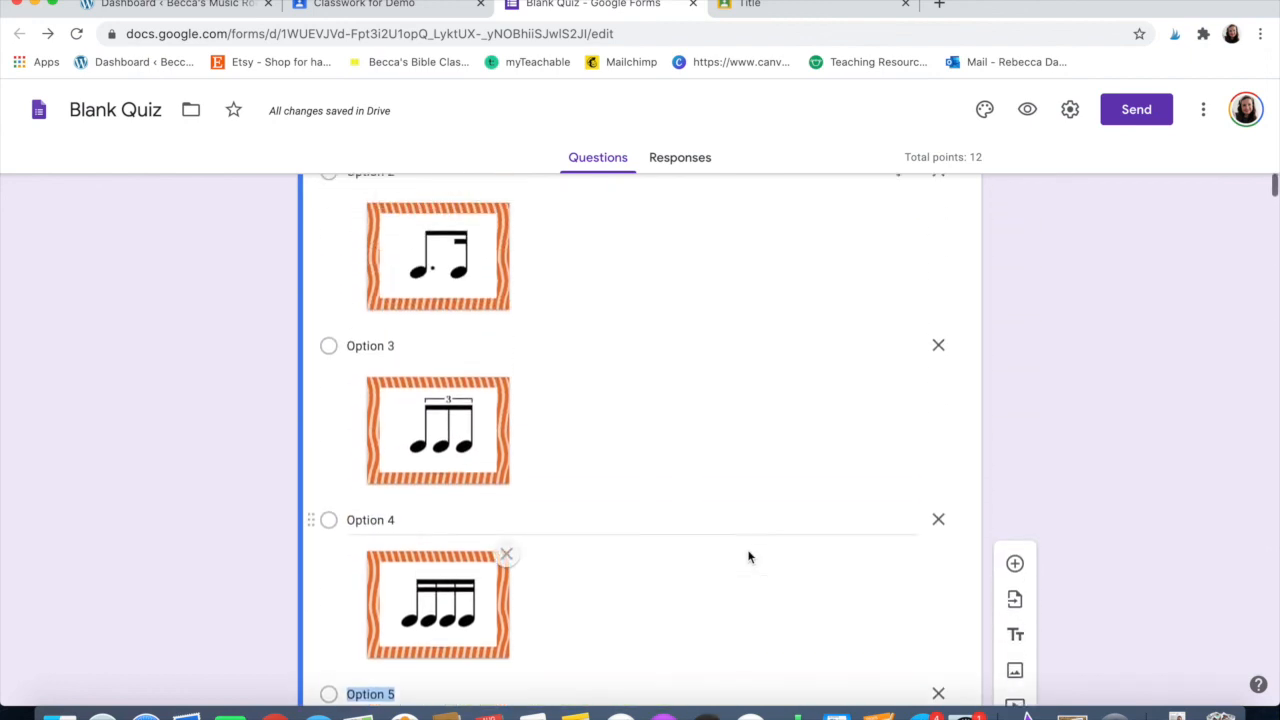
scroll(749, 557, "up", 1)
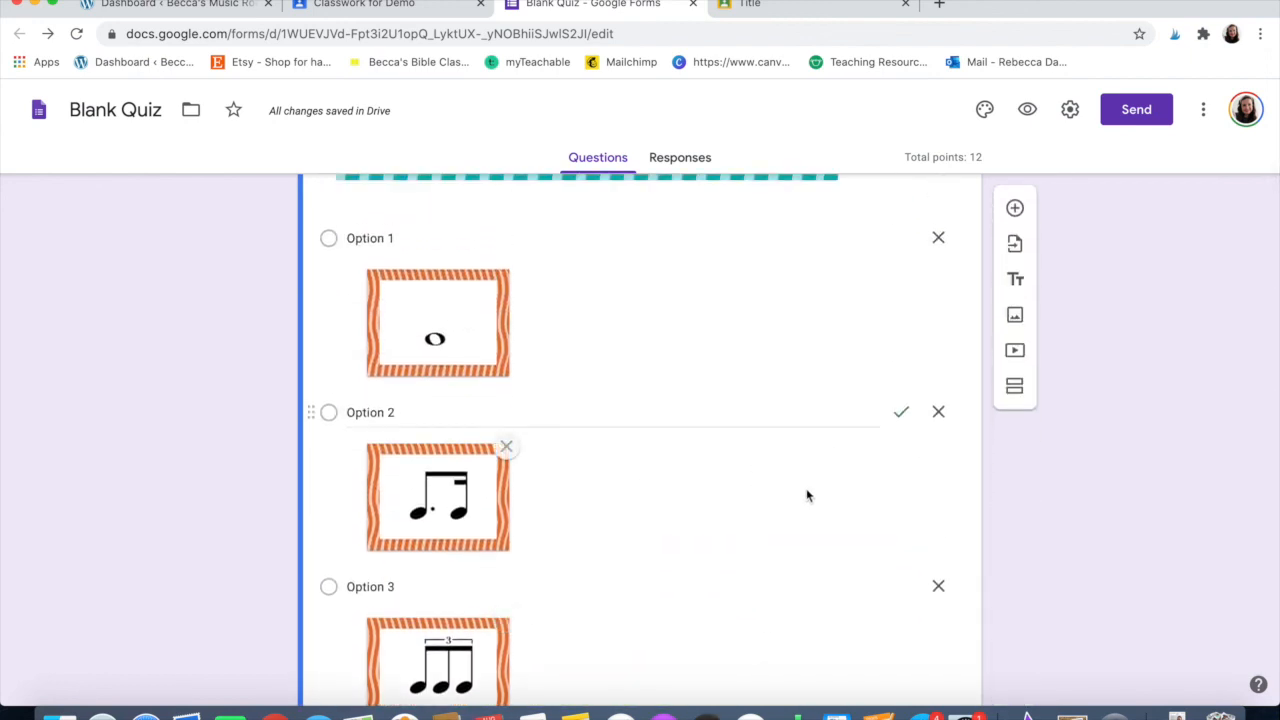
scroll(1009, 469, "up", 15)
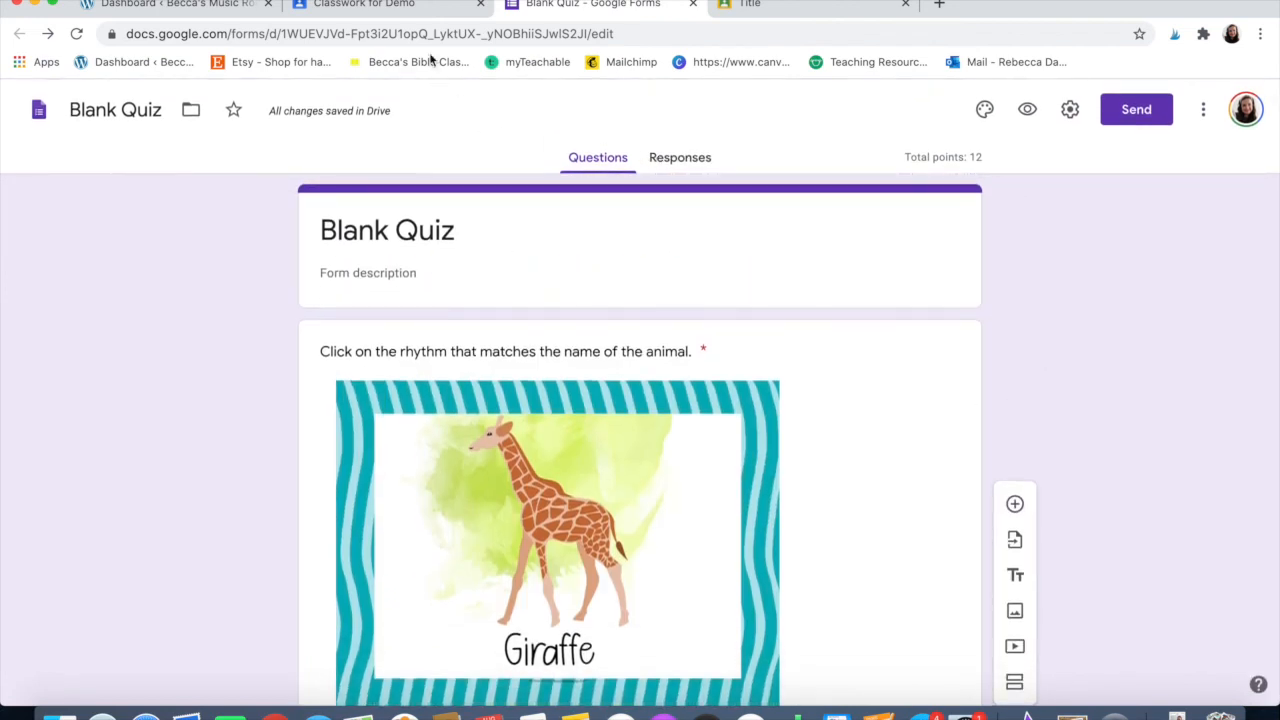
Return to Google Classroom, close the Quiz assignment as an unassigned draft, and open the Demo class stream.
left_click(445, 8)
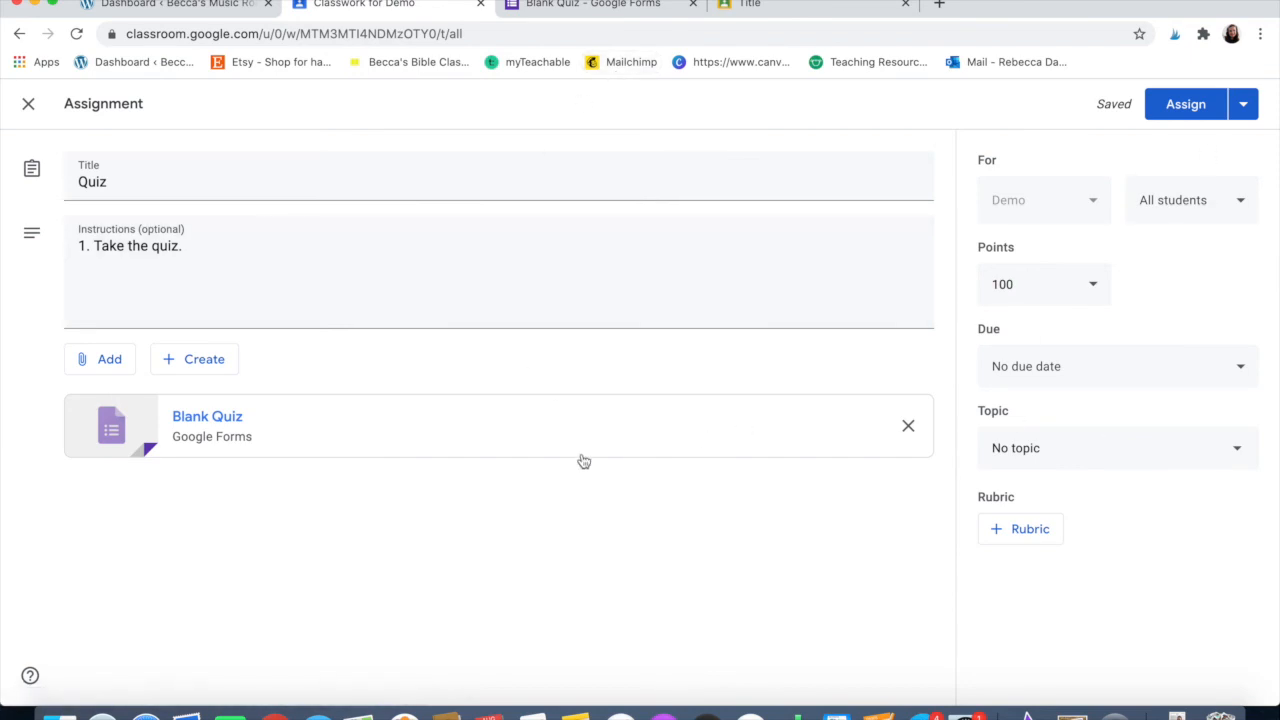
left_click(28, 104)
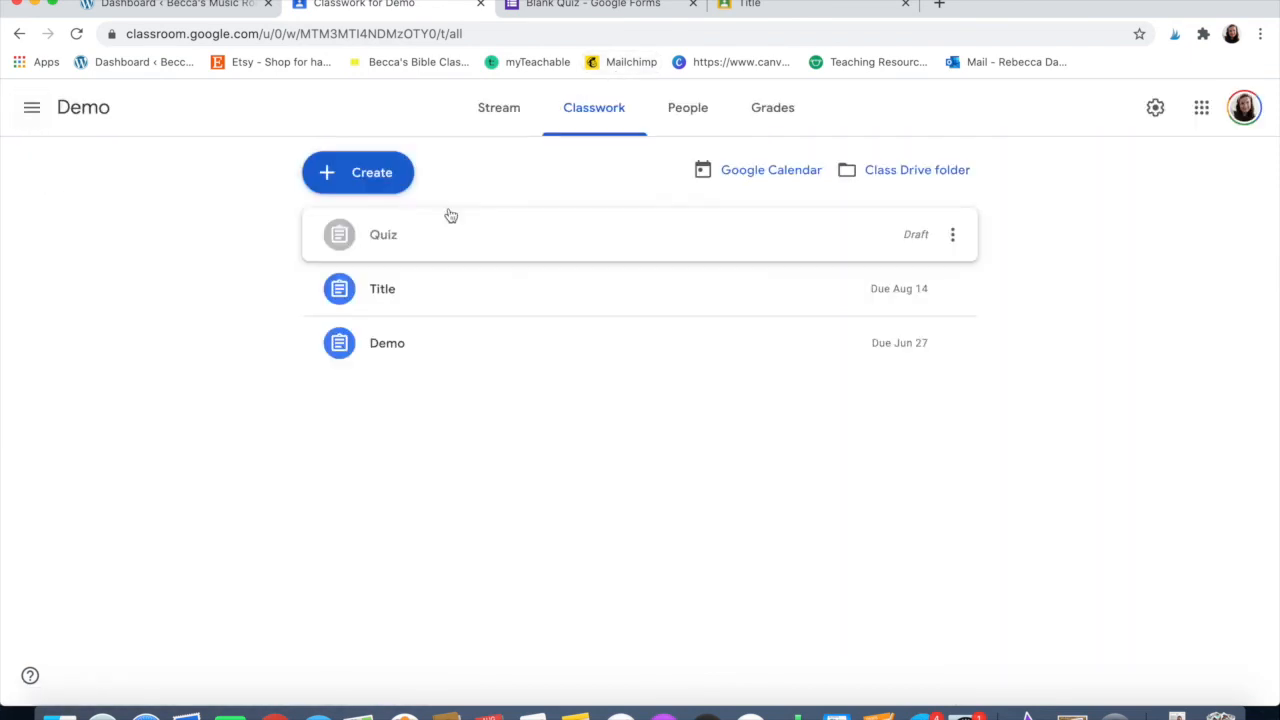
left_click(499, 110)
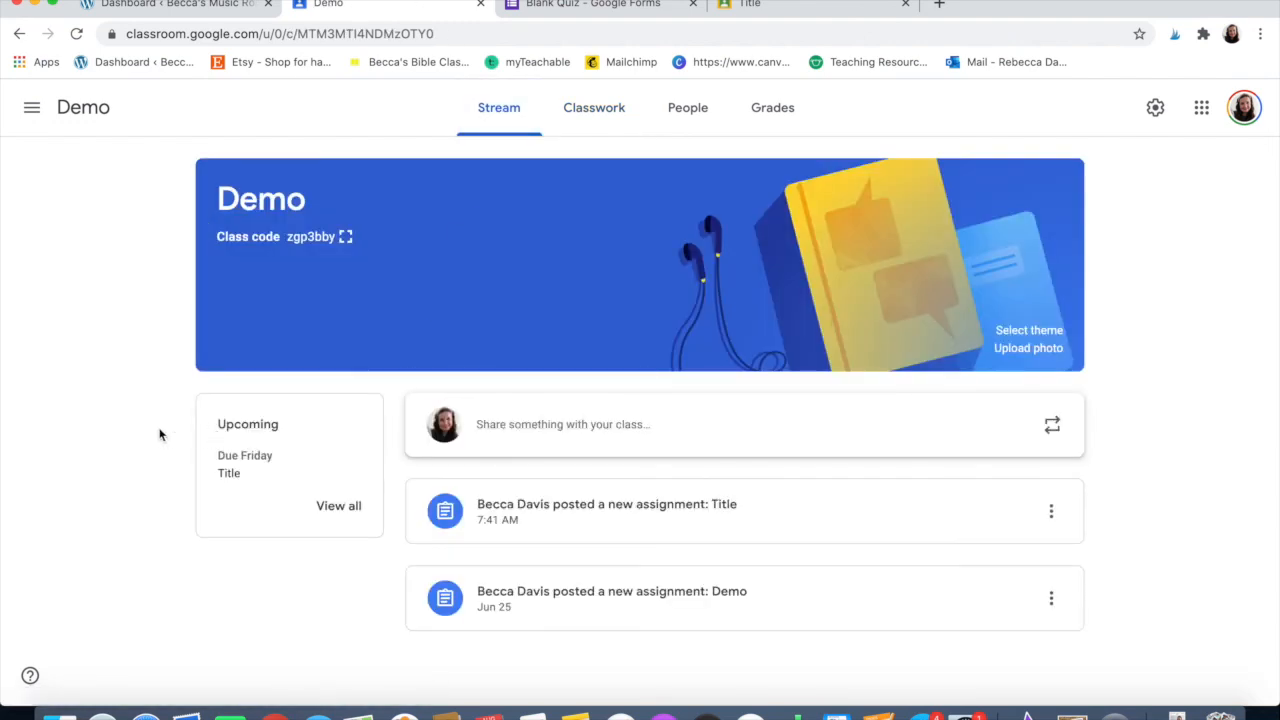